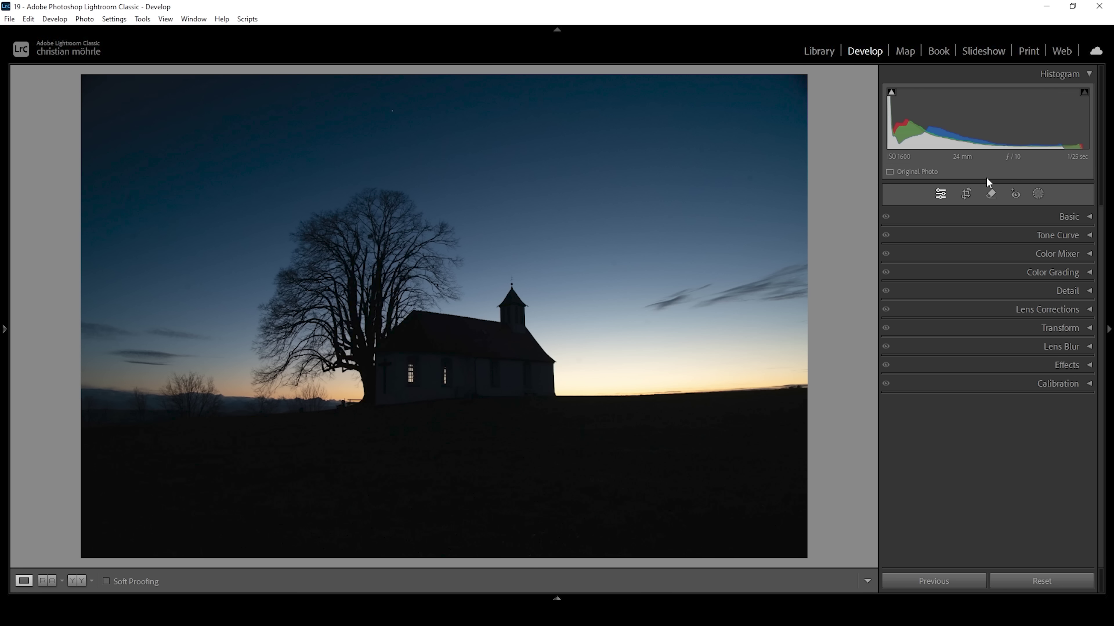
# Step: Change the photo's profile to Adobe Standard and raise the Exposure to +0.55
pyautogui.click(1037, 213)
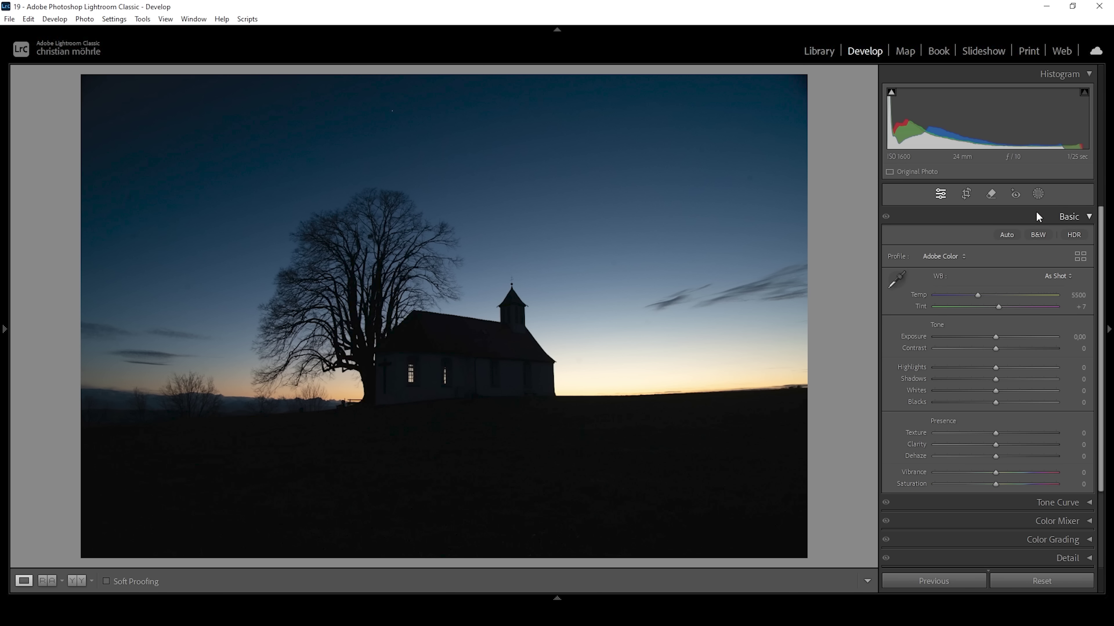
pyautogui.click(948, 257)
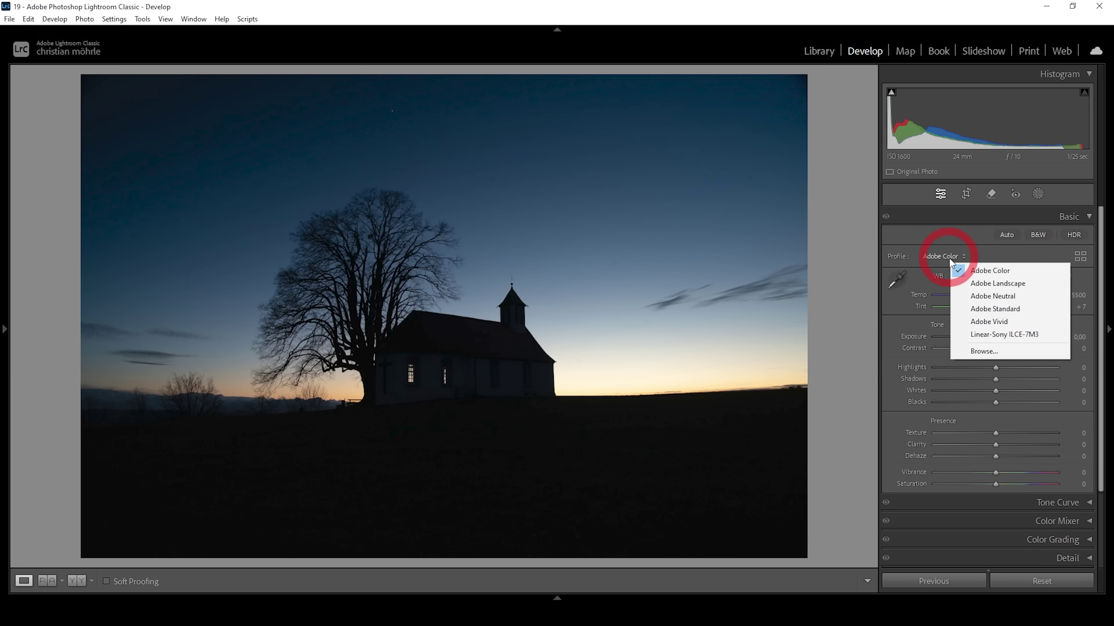
pyautogui.click(993, 308)
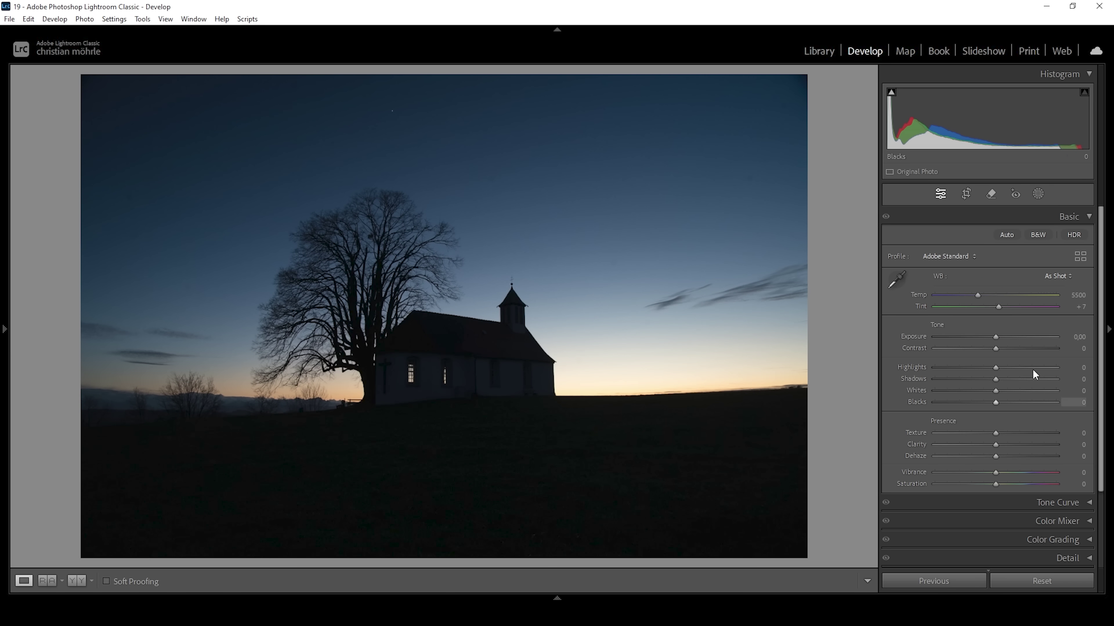
pyautogui.moveTo(996, 337); pyautogui.dragTo(1003, 337)
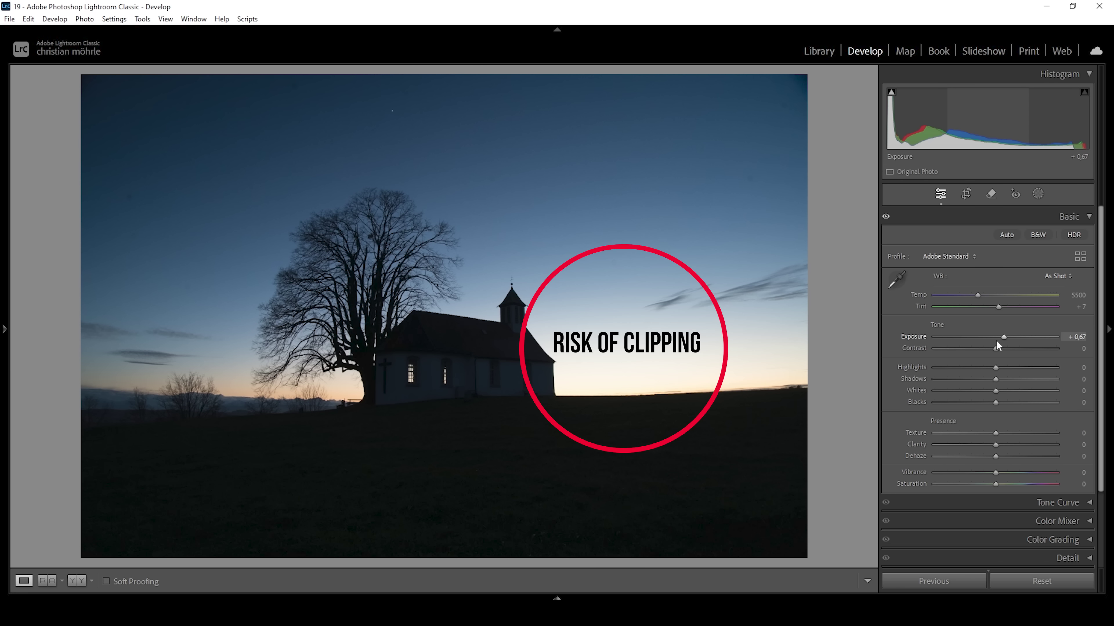
pyautogui.moveTo(998, 337); pyautogui.dragTo(996, 337)
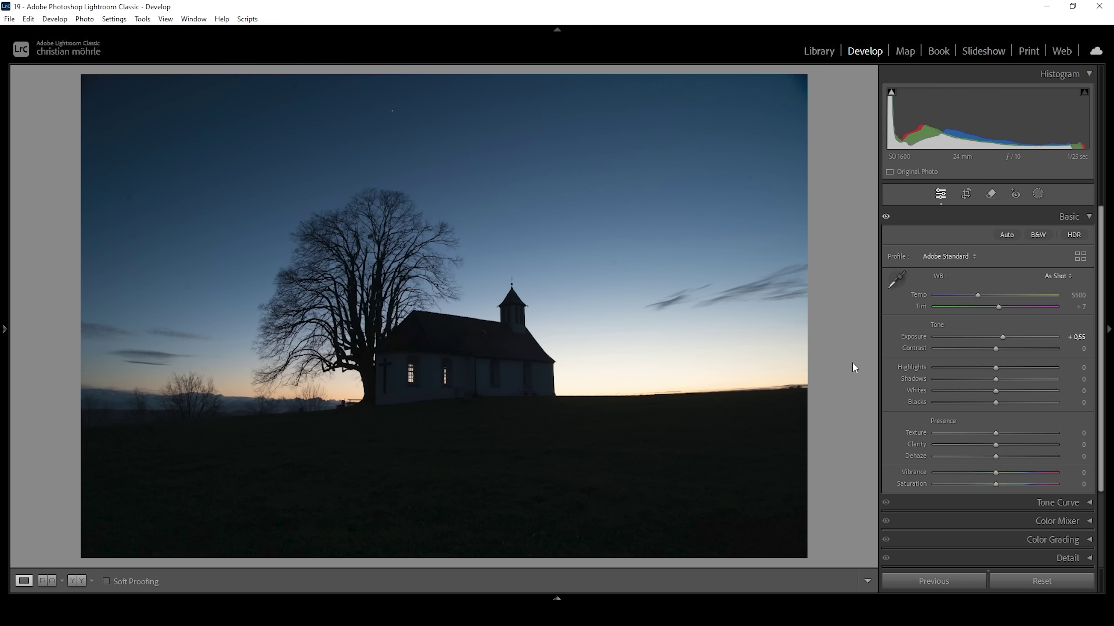
# Step: Recover the tonal range by setting Highlights to −52, Shadows to +90 and Blacks to +67
pyautogui.moveTo(990, 369); pyautogui.dragTo(968, 370)
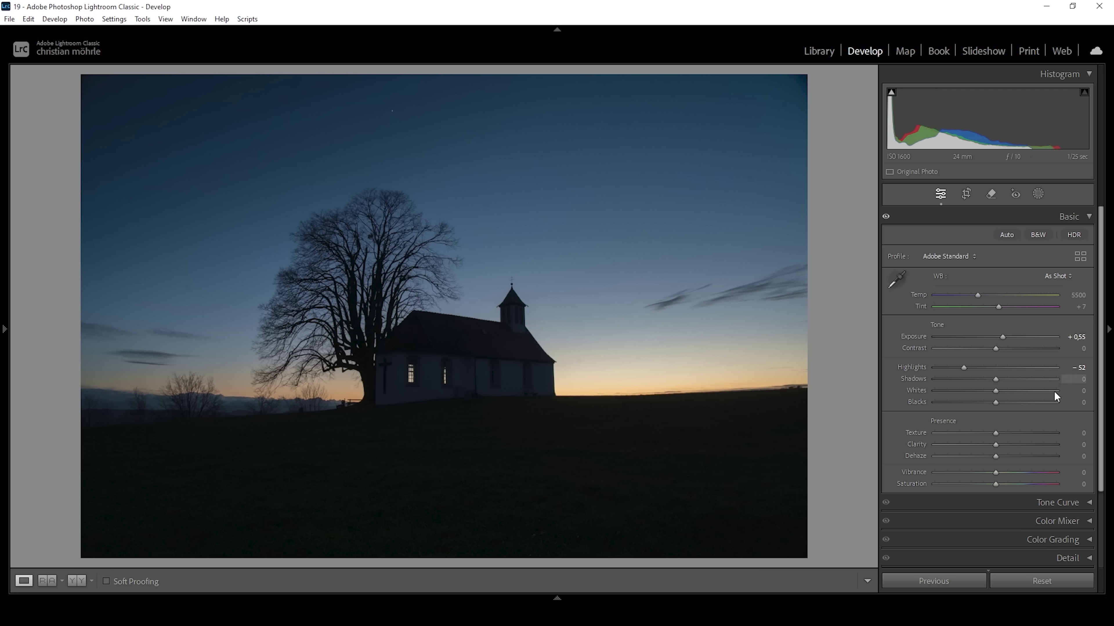
pyautogui.moveTo(1016, 380); pyautogui.dragTo(1050, 380)
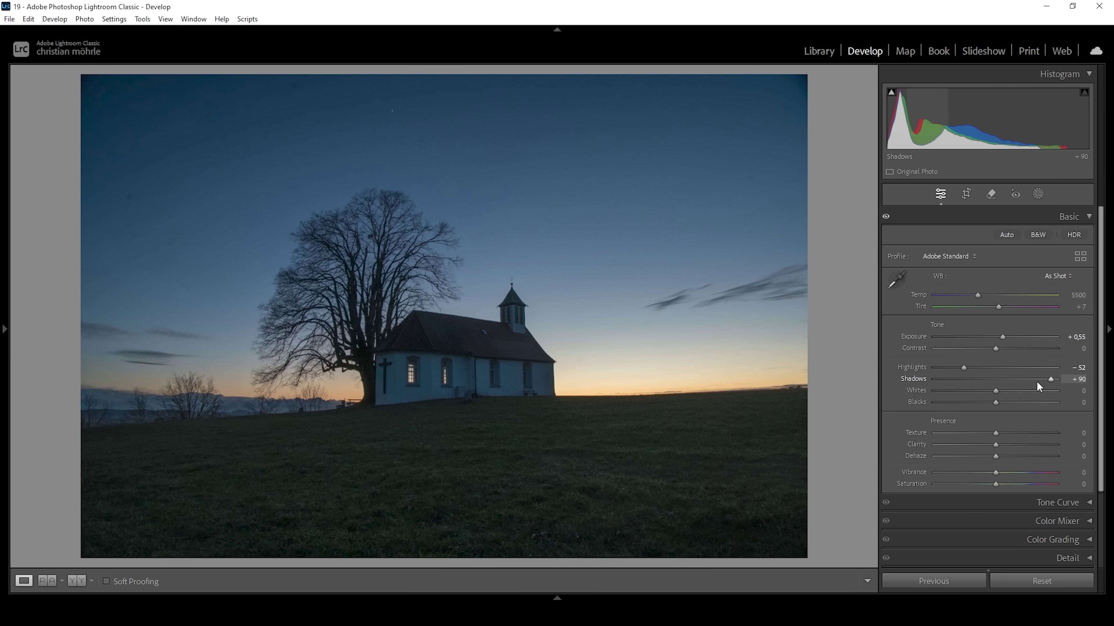
pyautogui.moveTo(995, 402); pyautogui.dragTo(1038, 411)
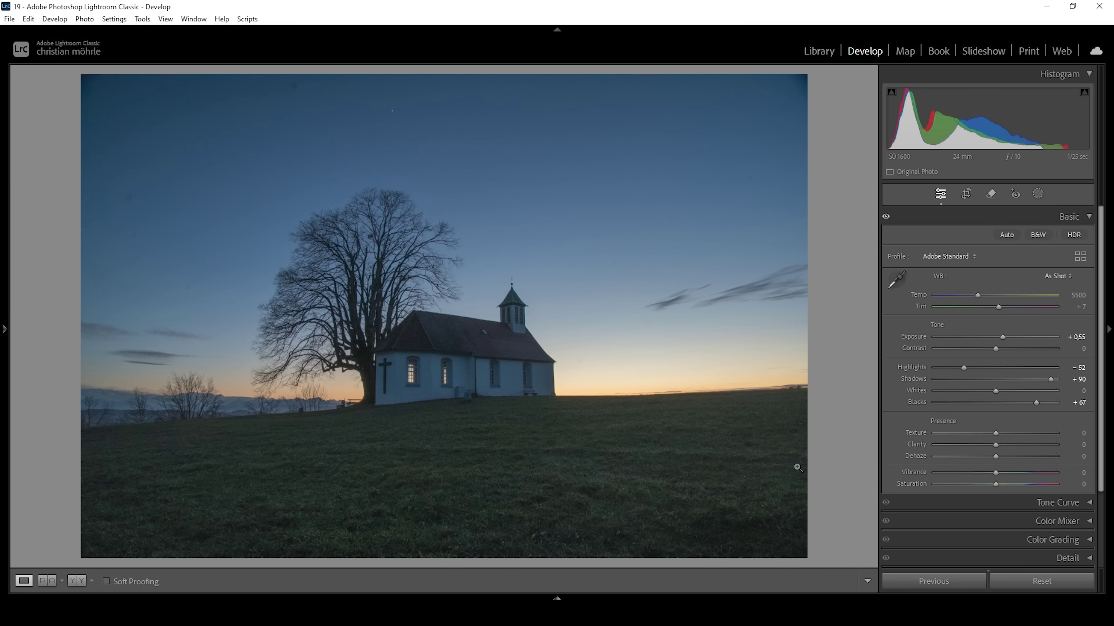
pyautogui.click(446, 341)
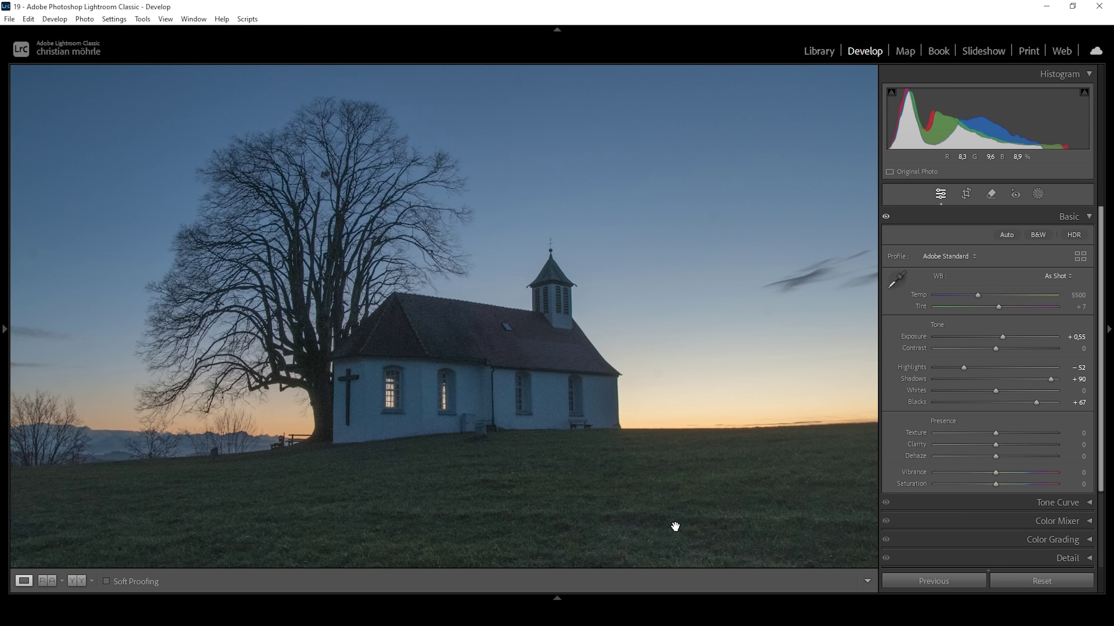
pyautogui.click(641, 424)
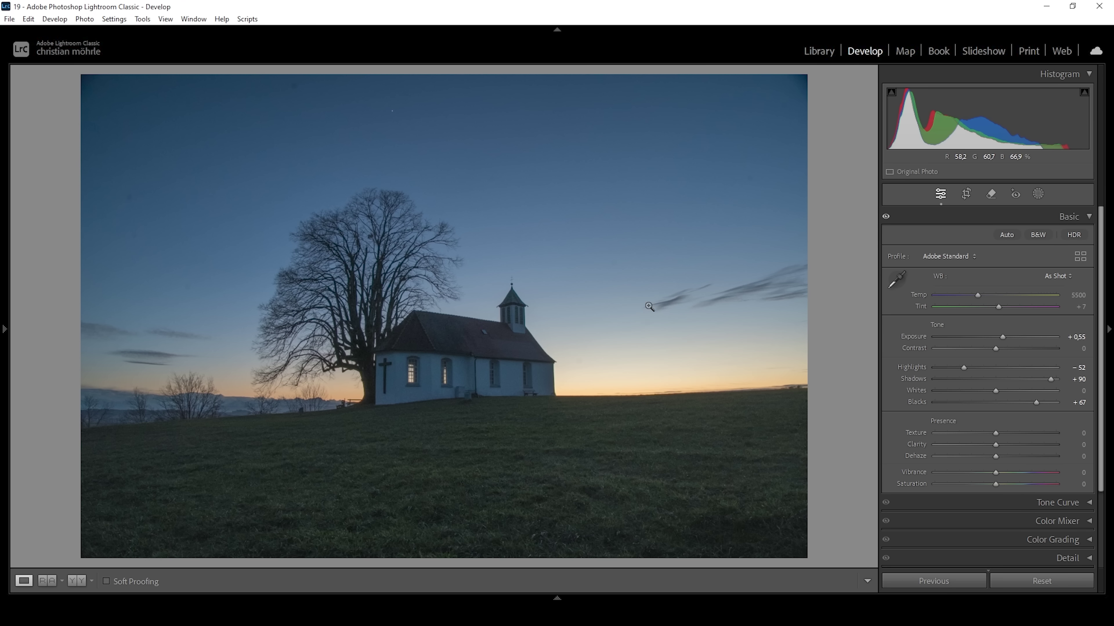
# Step: Apply AI Denoise to the photo at an amount of 50 and inspect the chapel up close
pyautogui.click(1089, 218)
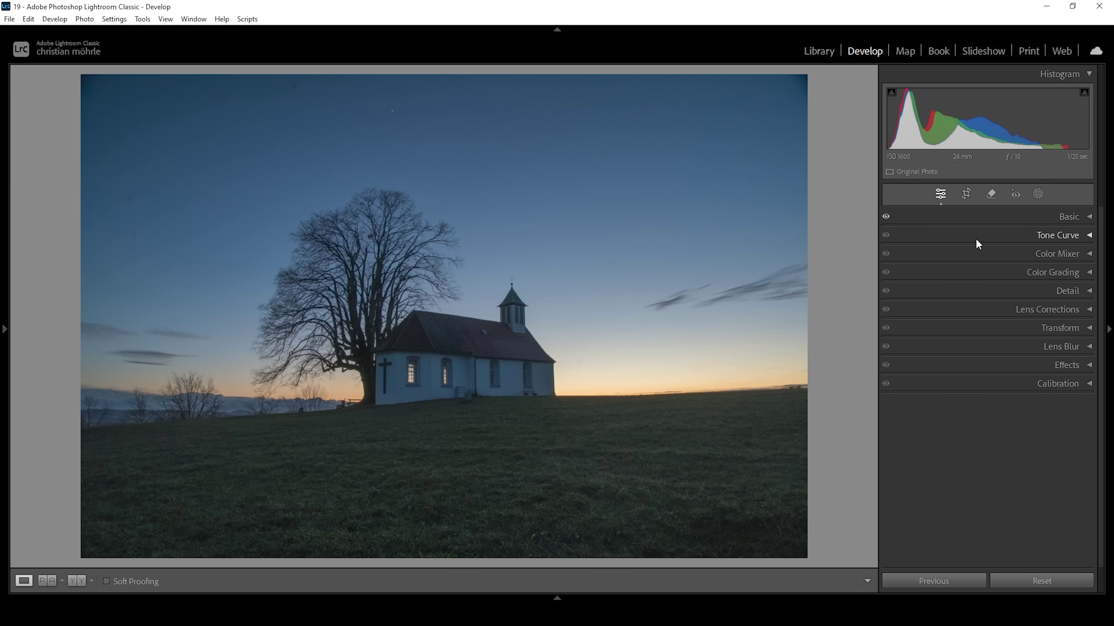
pyautogui.click(1067, 294)
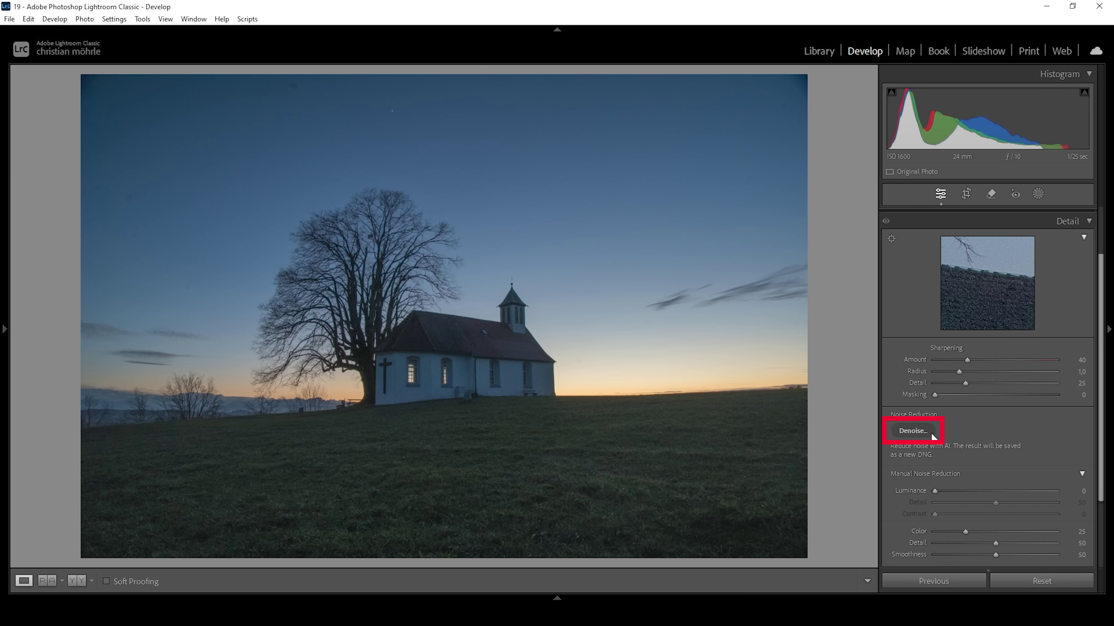
pyautogui.click(923, 431)
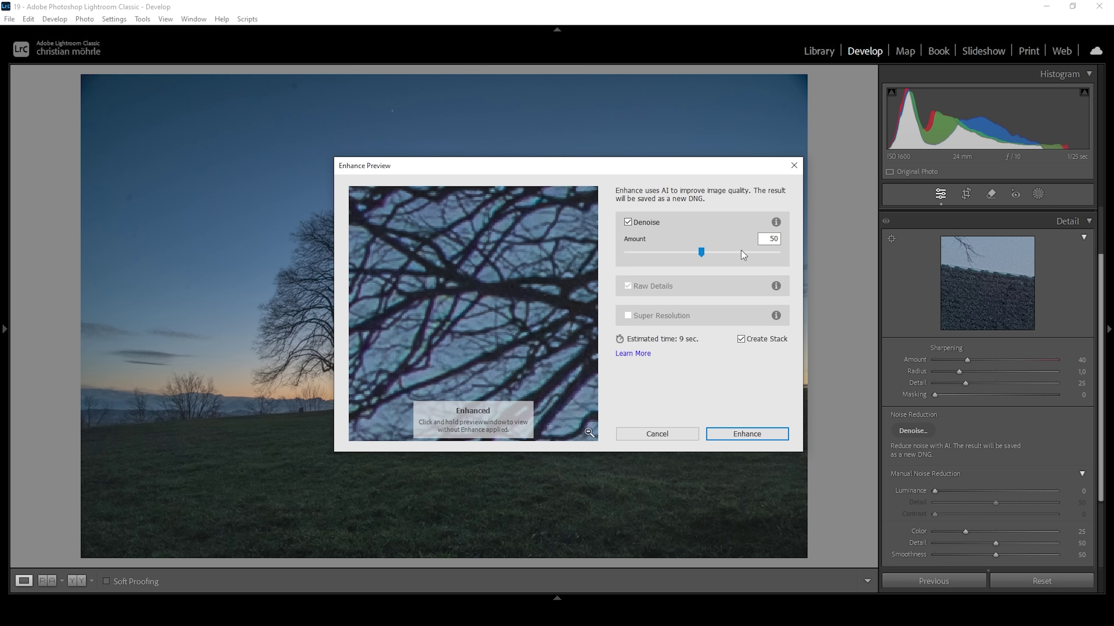
pyautogui.click(746, 434)
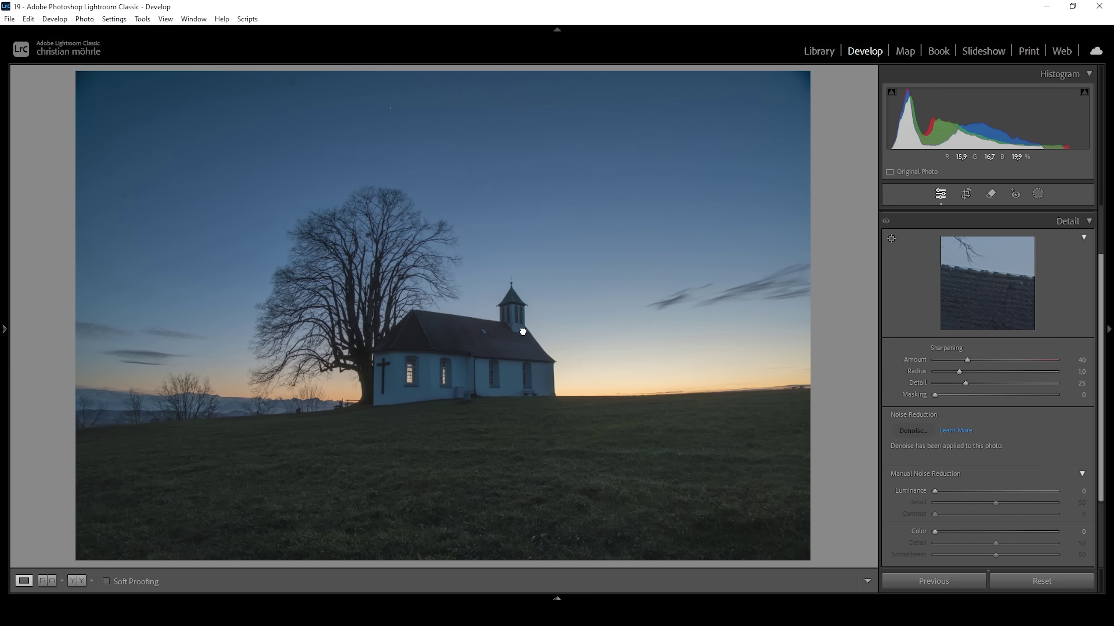
pyautogui.click(564, 357)
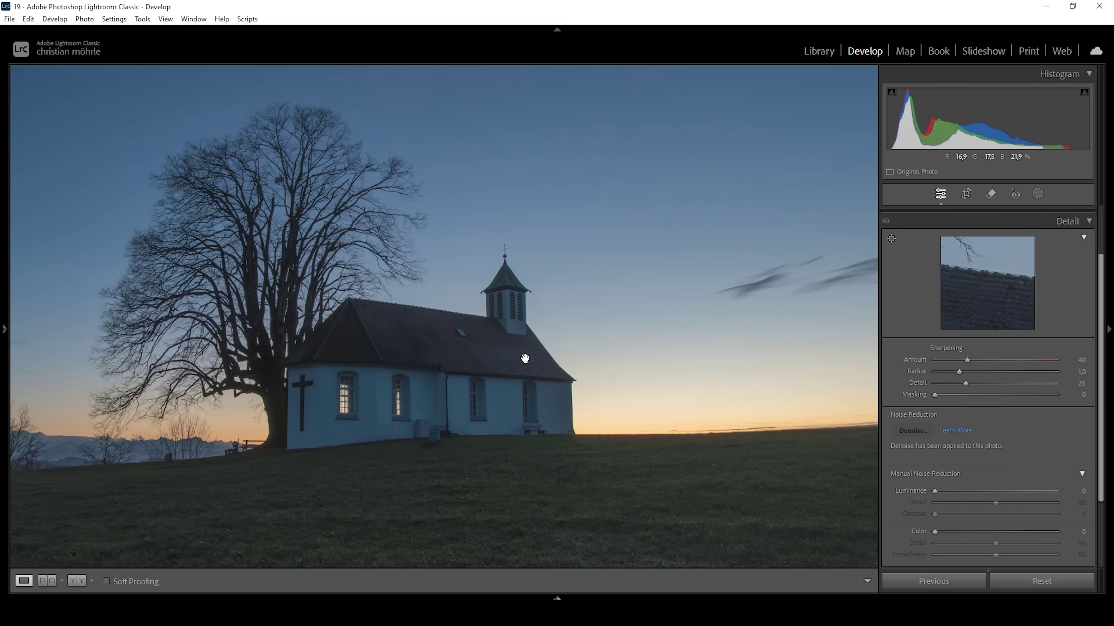
pyautogui.click(525, 359)
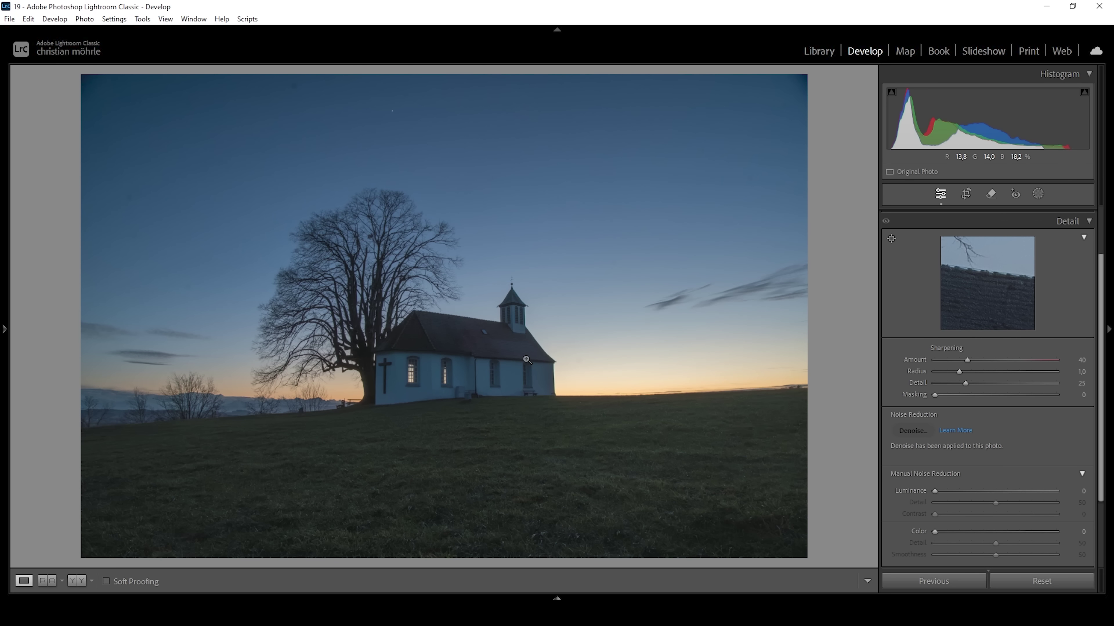
pyautogui.click(1089, 221)
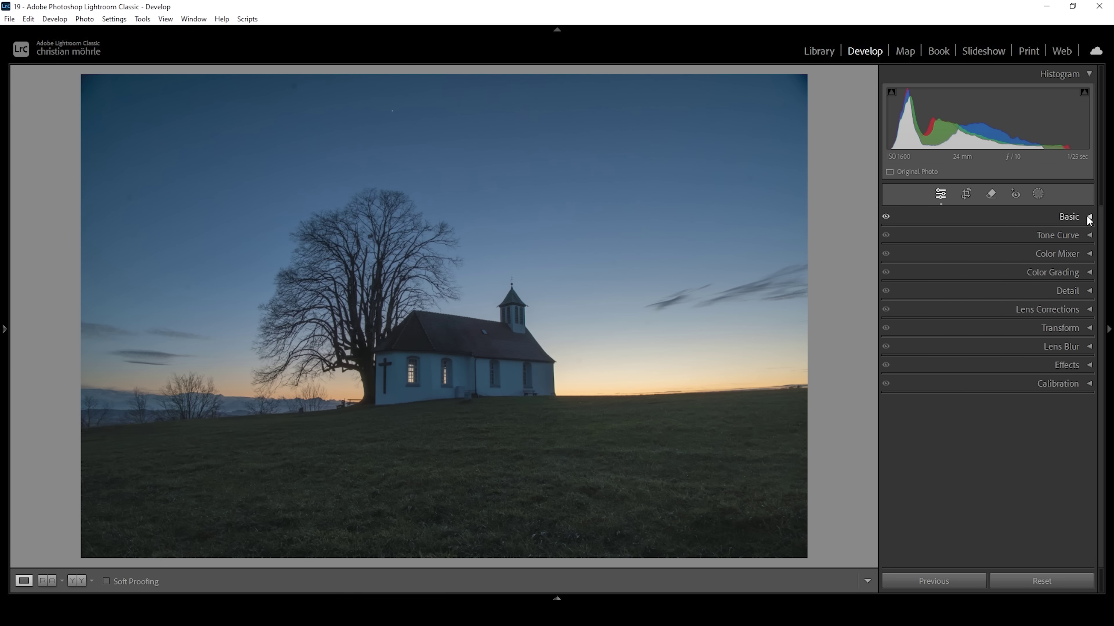
# Step: Warm the white balance to a Temp of 7100 and set Texture +6, Clarity −7, Dehaze −8 and Vibrance +15, comparing with the original
pyautogui.click(1089, 219)
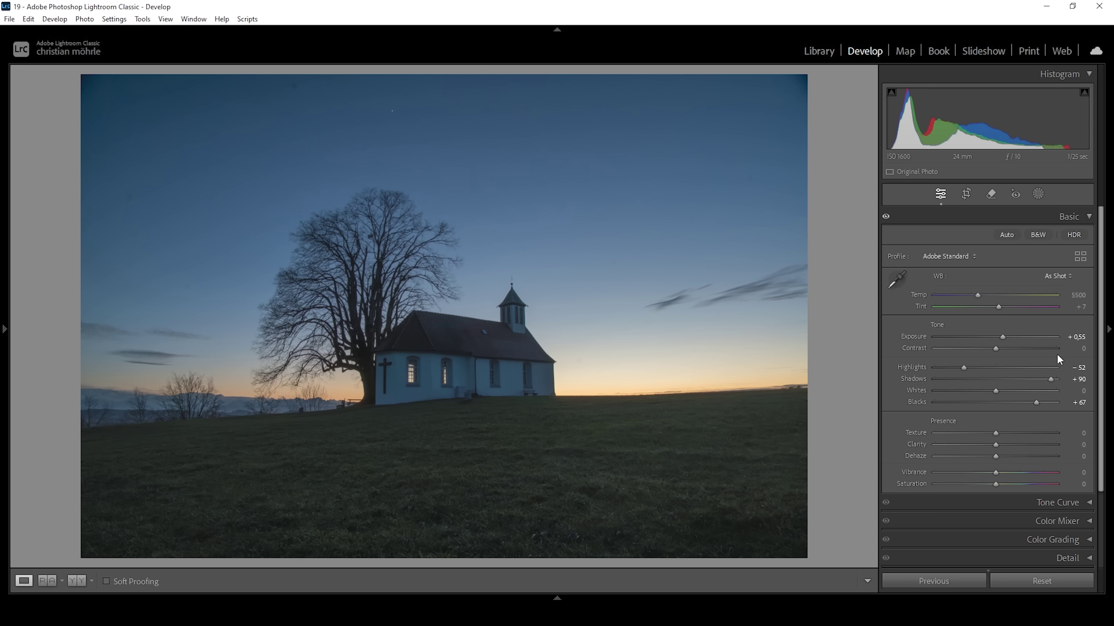
pyautogui.moveTo(977, 295); pyautogui.dragTo(996, 301)
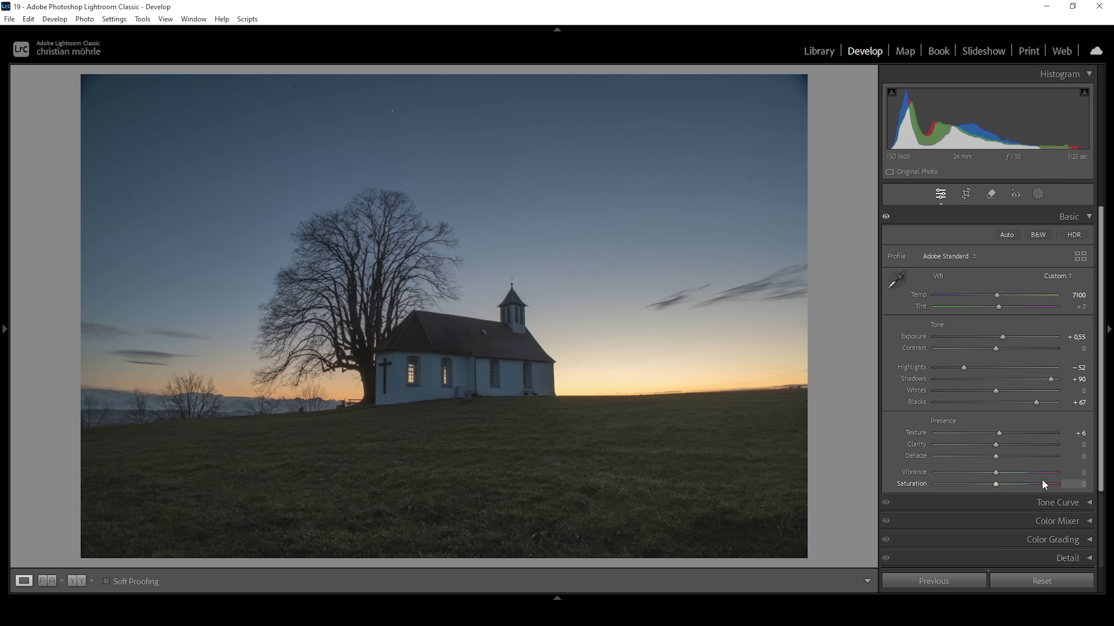
pyautogui.moveTo(988, 445); pyautogui.dragTo(987, 446)
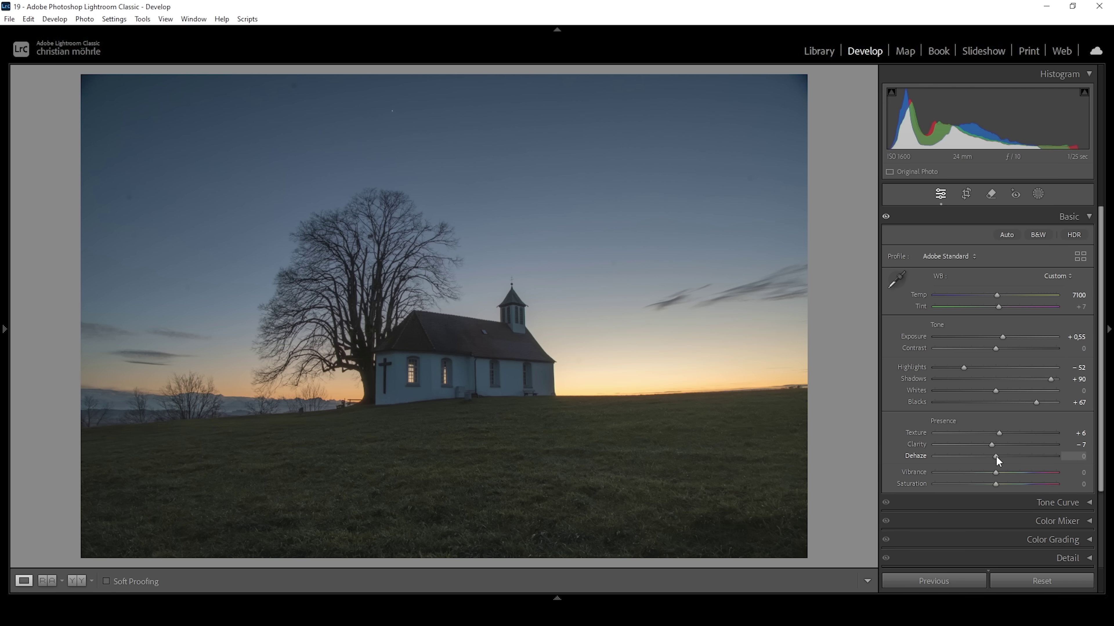
pyautogui.moveTo(996, 457); pyautogui.dragTo(992, 457)
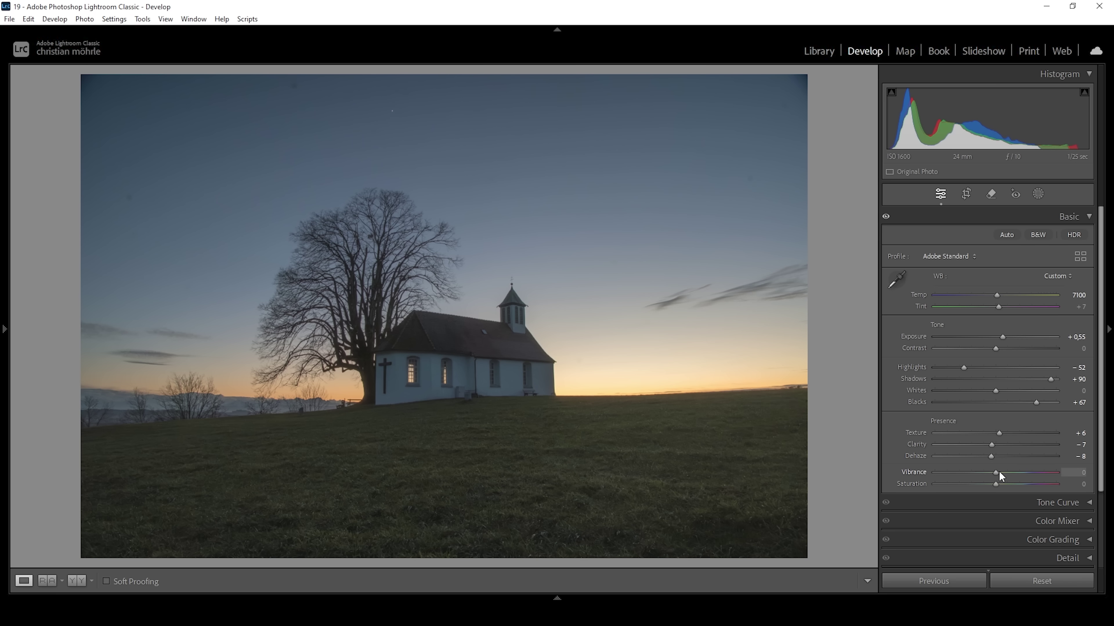
pyautogui.moveTo(1003, 472); pyautogui.dragTo(1006, 473)
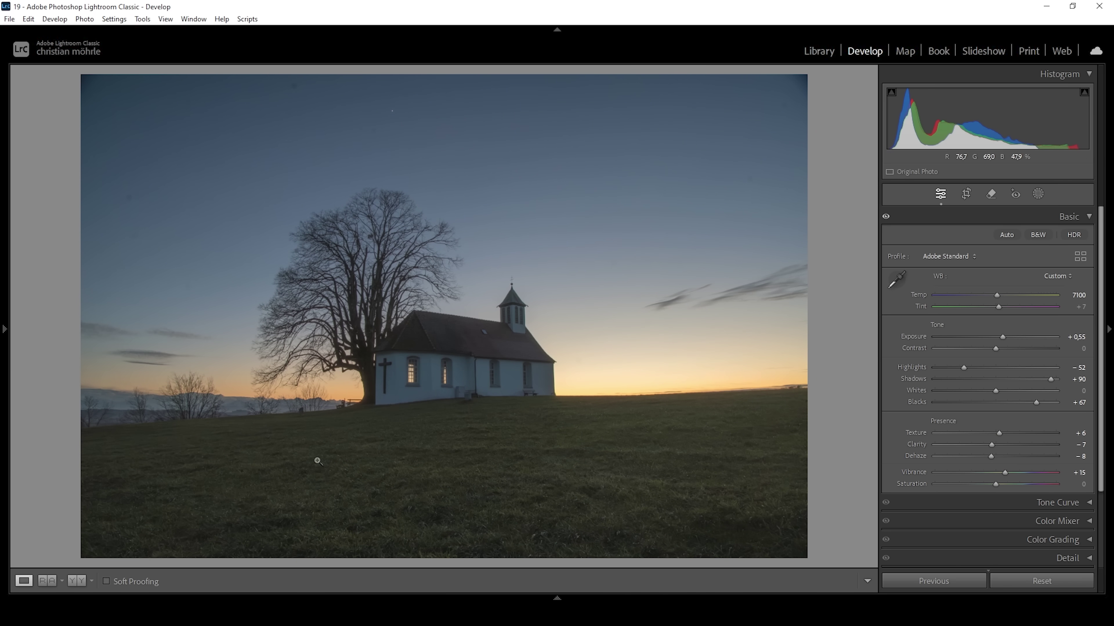
pyautogui.click(42, 581)
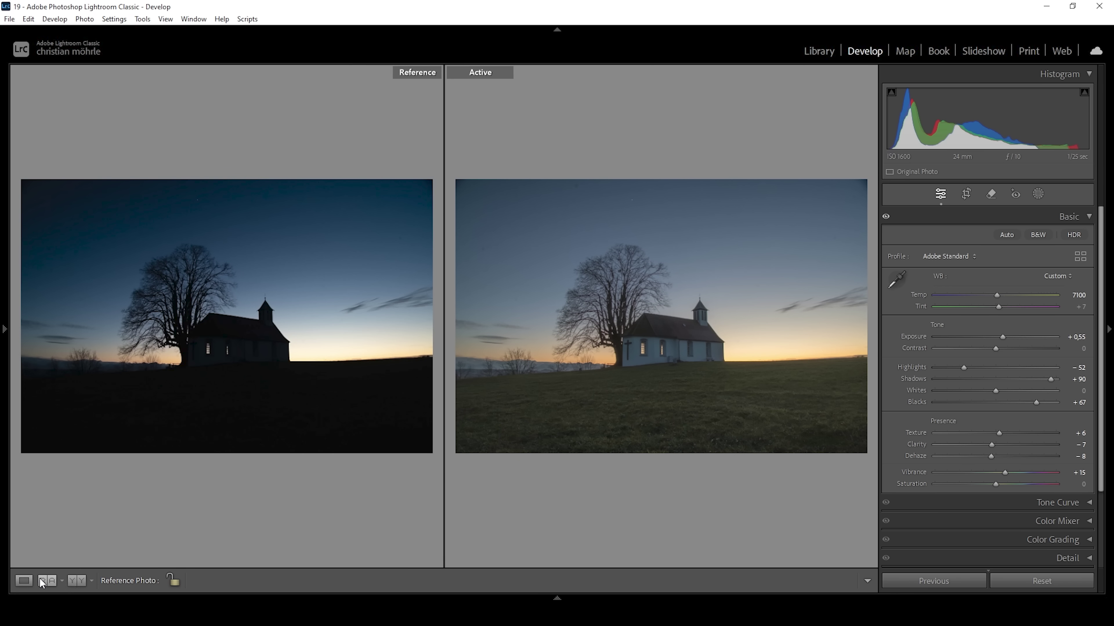
pyautogui.click(22, 581)
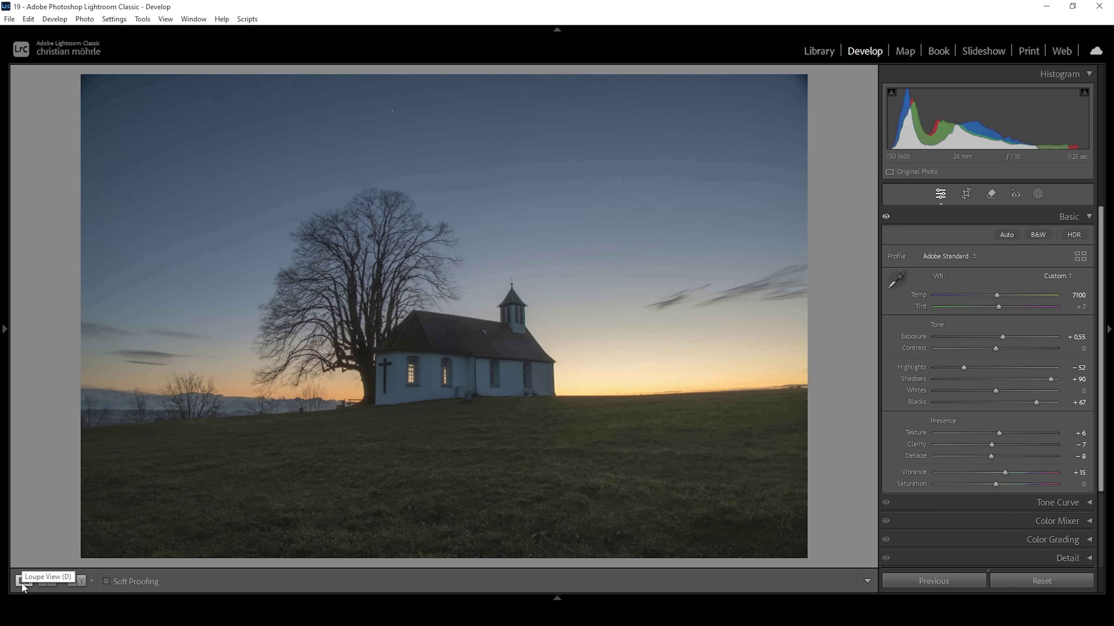
# Step: Add a linear gradient mask covering the meadow and fading out in the sky around the treetop, and set its Temp to 17
pyautogui.click(1037, 193)
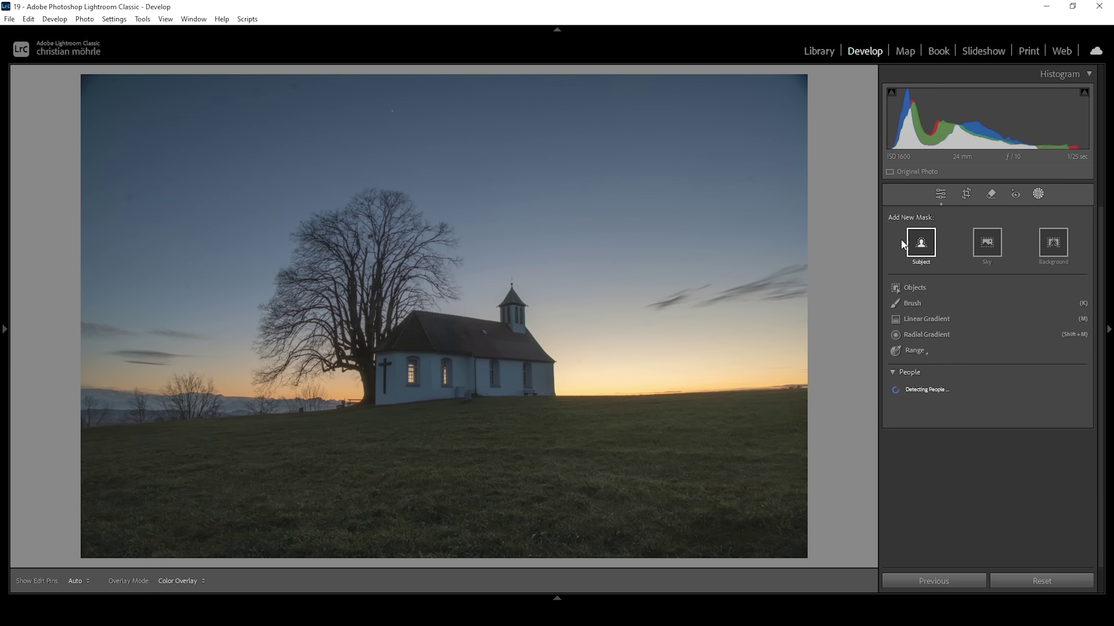
pyautogui.click(932, 319)
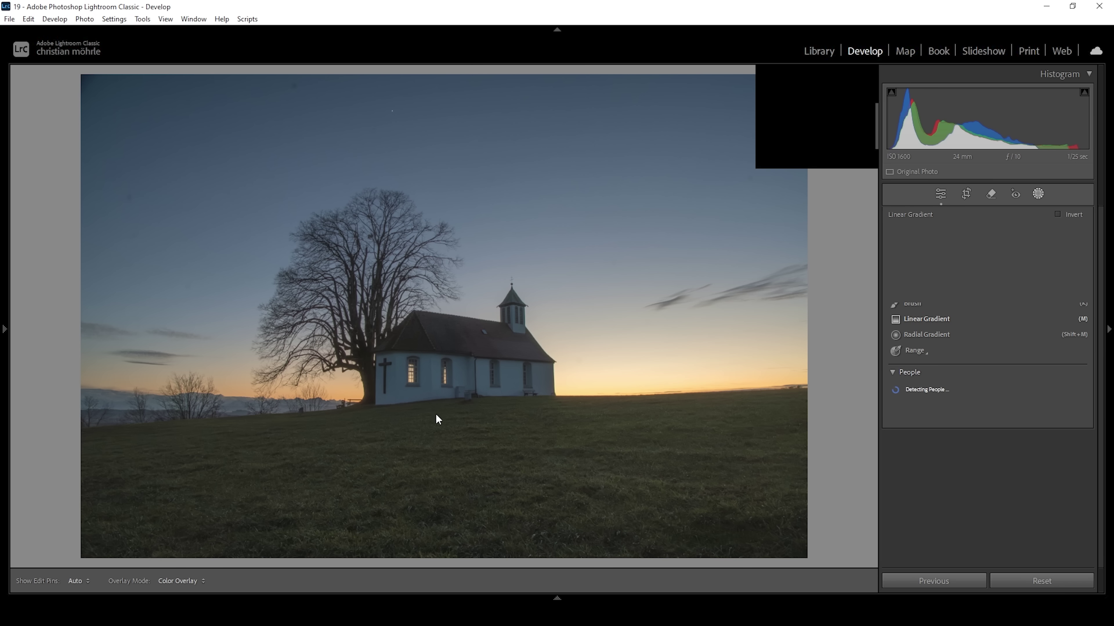
pyautogui.moveTo(426, 423); pyautogui.dragTo(412, 207)
pyautogui.moveTo(427, 423); pyautogui.dragTo(417, 463)
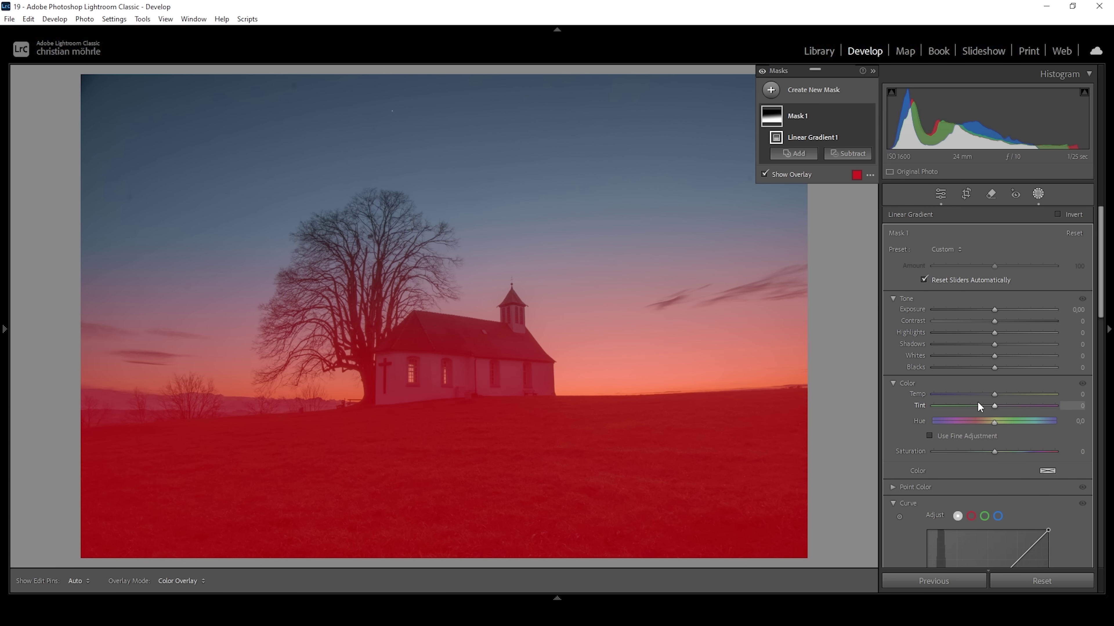
pyautogui.moveTo(994, 396); pyautogui.dragTo(1005, 395)
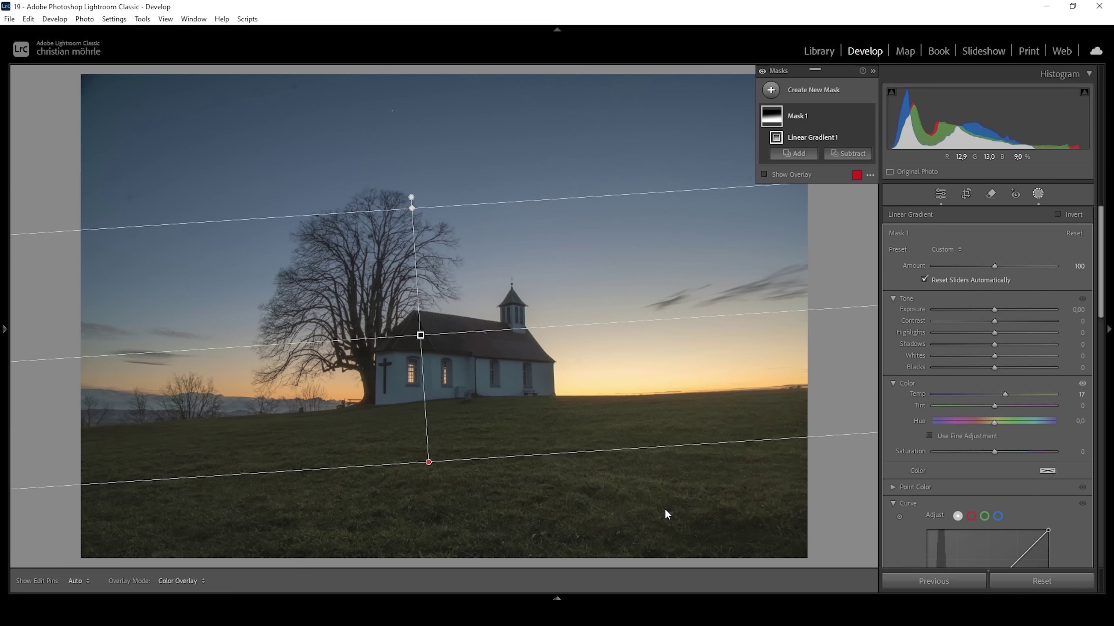
# Step: Mask the sky near the horizon by subtracting a linear gradient over the upper sky from a Select Sky mask, and set its Temp to 27
pyautogui.click(767, 93)
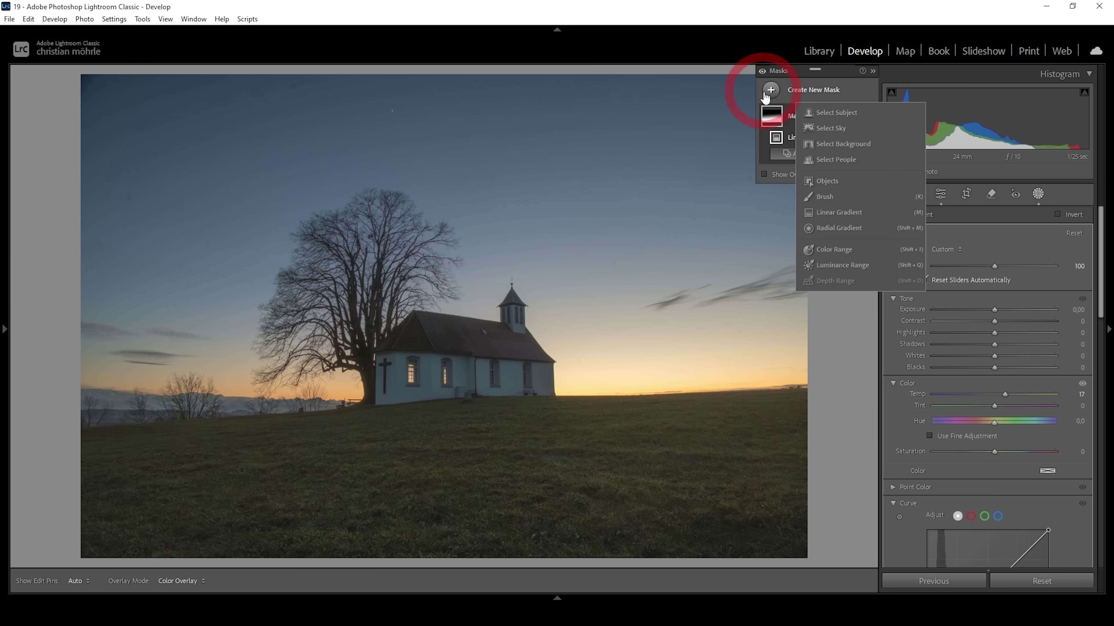
pyautogui.click(827, 128)
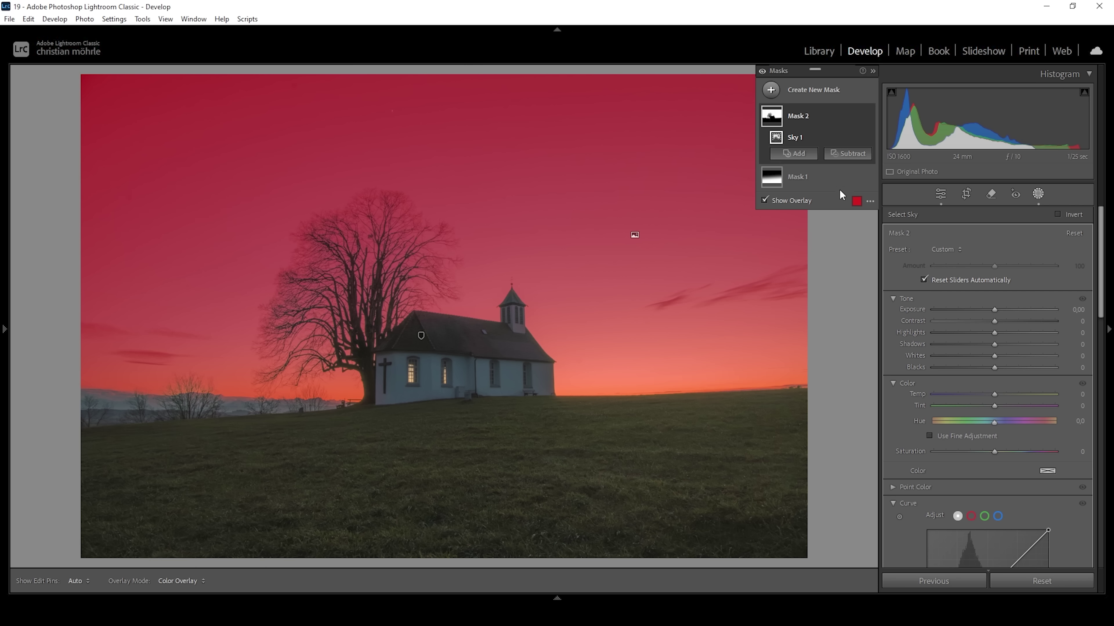
pyautogui.click(858, 154)
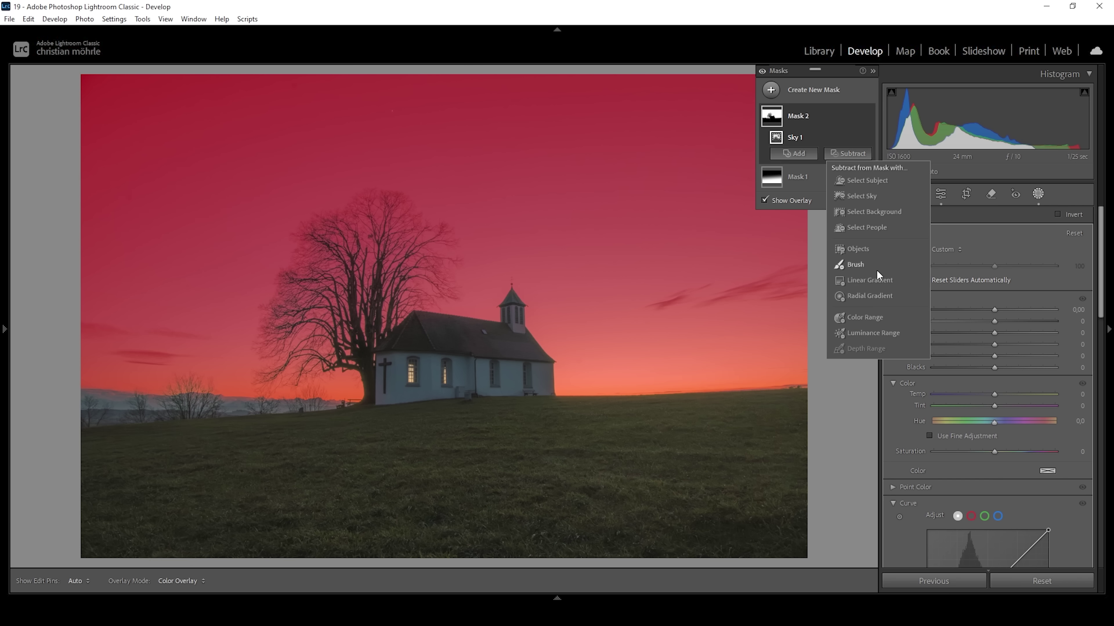
pyautogui.click(869, 280)
pyautogui.moveTo(342, 229); pyautogui.dragTo(348, 265)
pyautogui.moveTo(378, 488)
pyautogui.mouseDown()
pyautogui.moveTo(368, 456)
pyautogui.moveTo(379, 485)
pyautogui.mouseUp()
pyautogui.moveTo(350, 274); pyautogui.dragTo(347, 259)
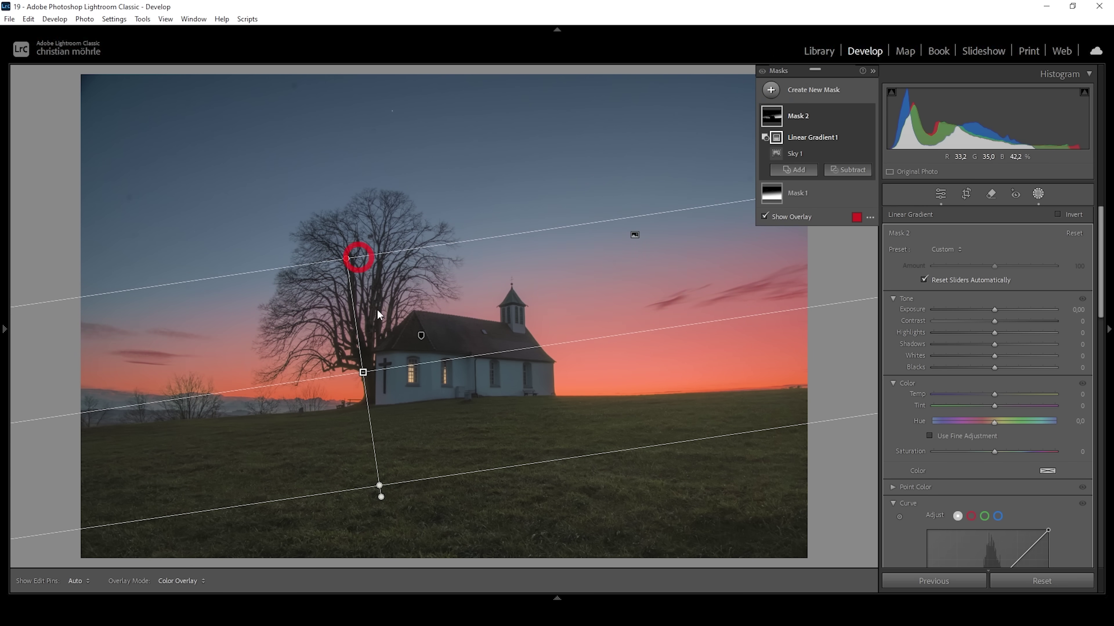
pyautogui.moveTo(378, 490); pyautogui.dragTo(380, 504)
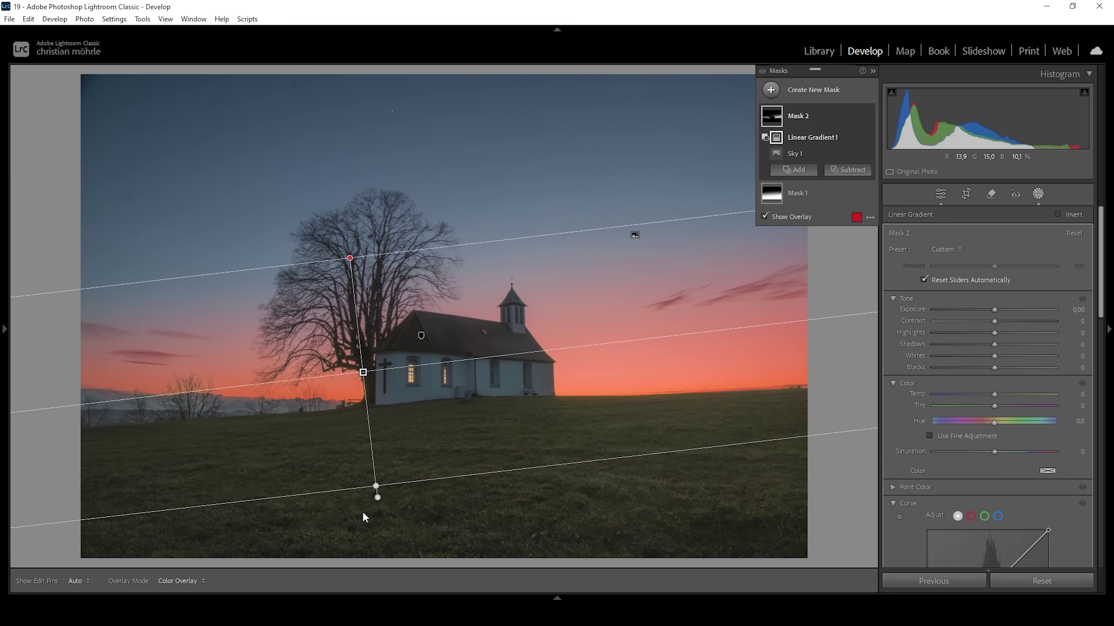
pyautogui.moveTo(994, 394); pyautogui.dragTo(996, 394)
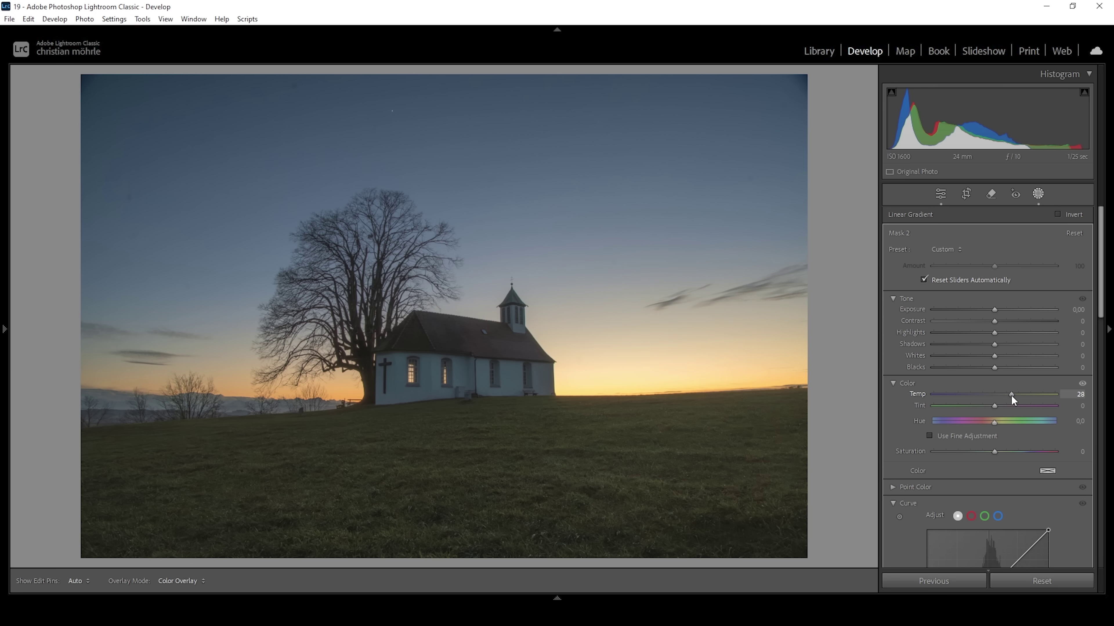
pyautogui.moveTo(1009, 396); pyautogui.dragTo(1011, 394)
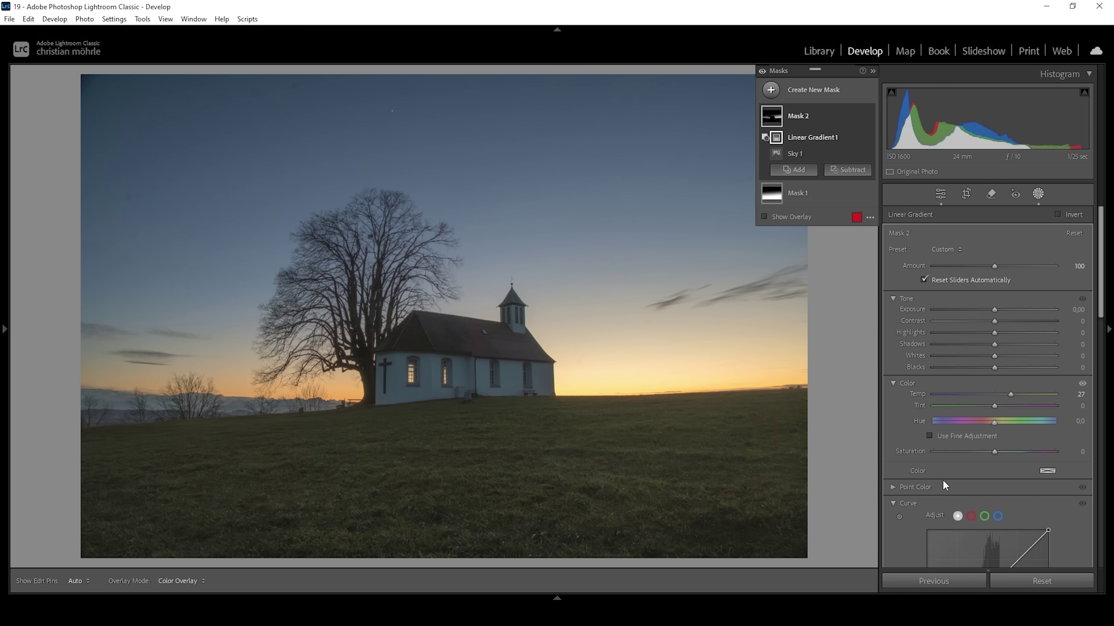
# Step: Tint the horizon sky mask orange with a hue of 25 and saturation of 83%, and lower its Highlights to −15
pyautogui.click(1049, 472)
pyautogui.click(824, 486)
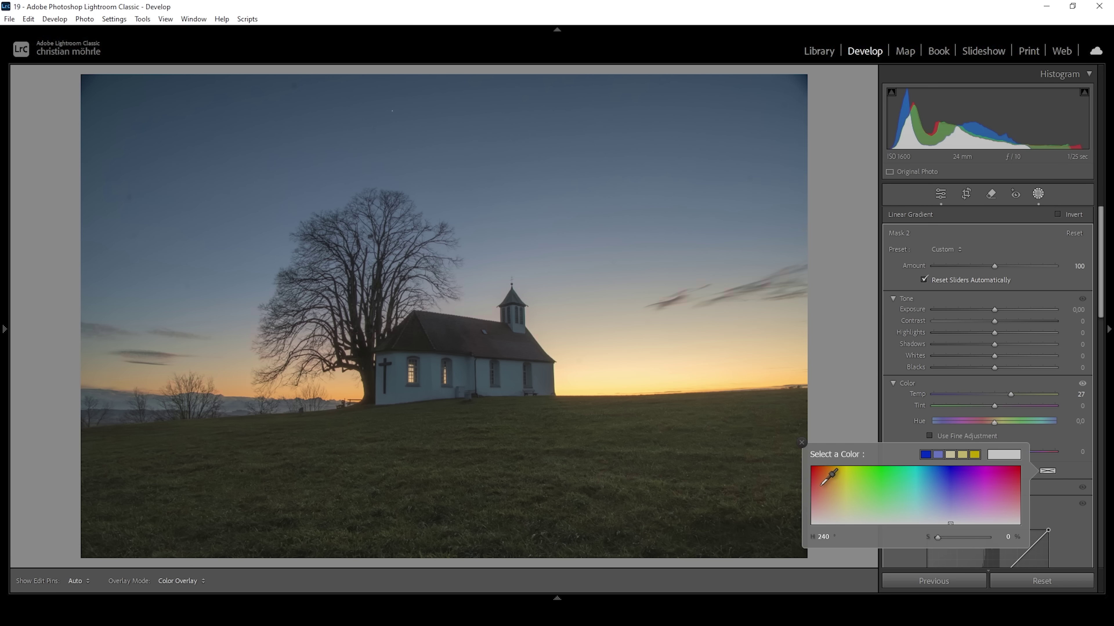
pyautogui.moveTo(824, 487); pyautogui.dragTo(826, 486)
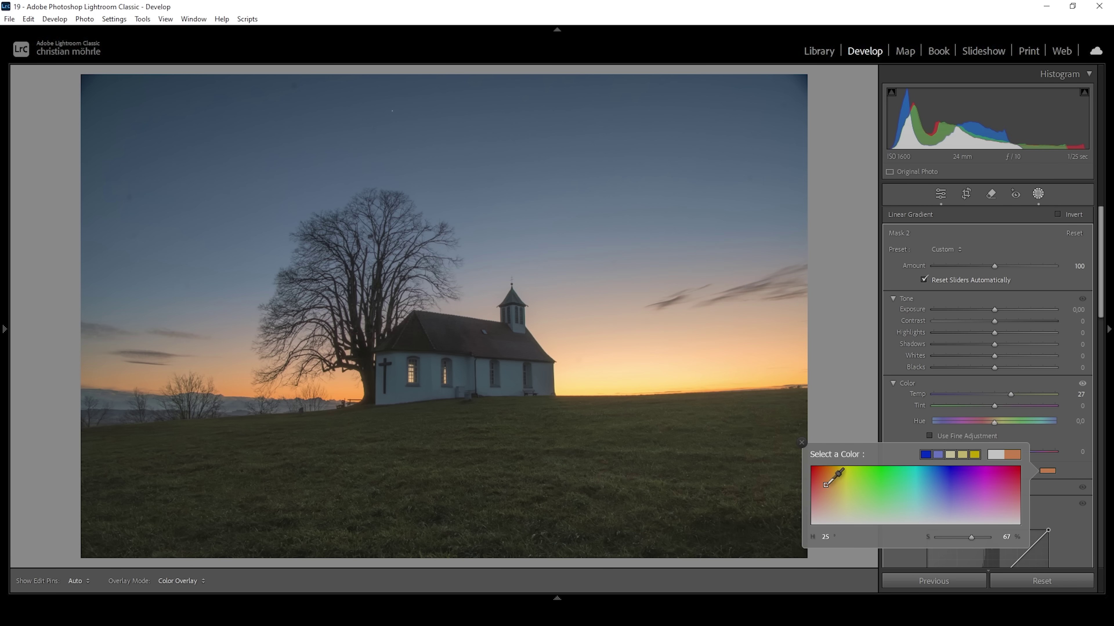
pyautogui.moveTo(971, 537); pyautogui.dragTo(977, 537)
pyautogui.moveTo(979, 541); pyautogui.dragTo(977, 539)
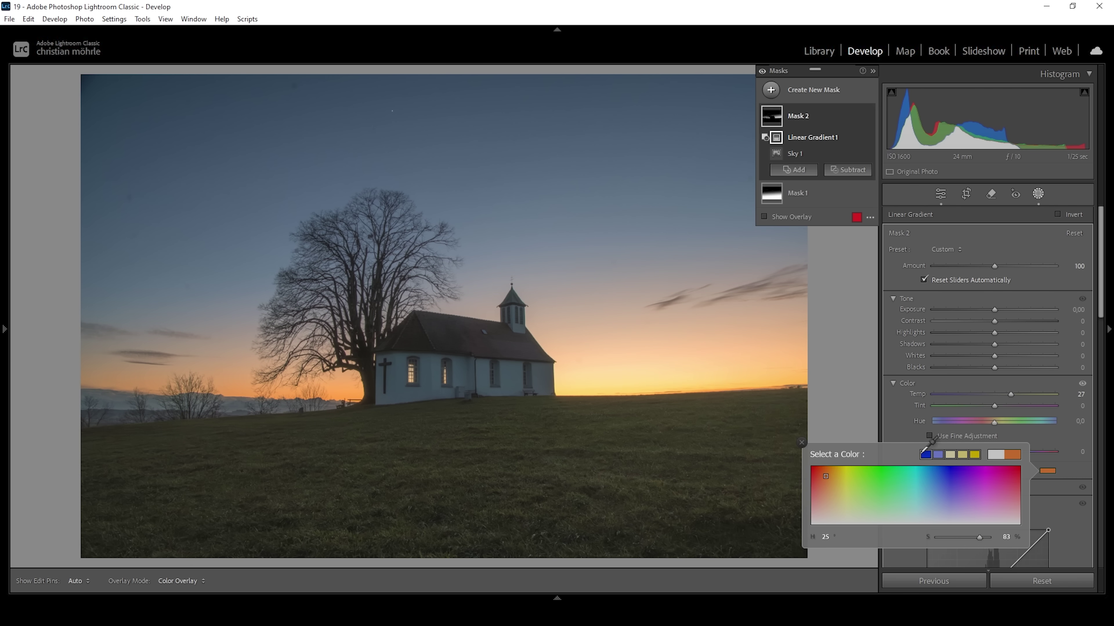
pyautogui.click(893, 426)
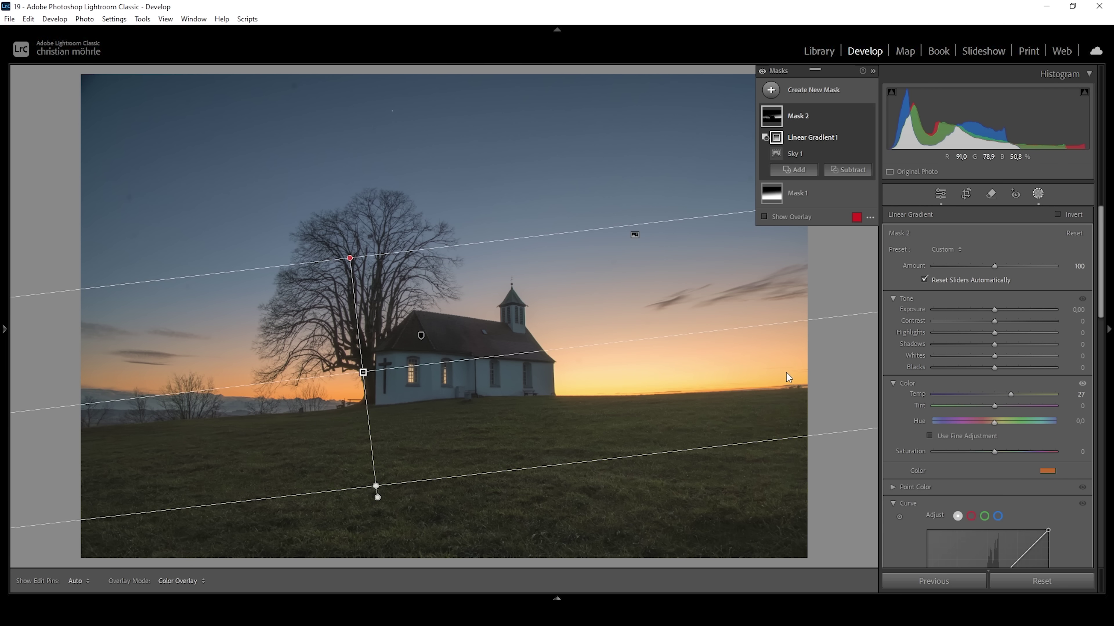
pyautogui.moveTo(992, 333); pyautogui.dragTo(985, 333)
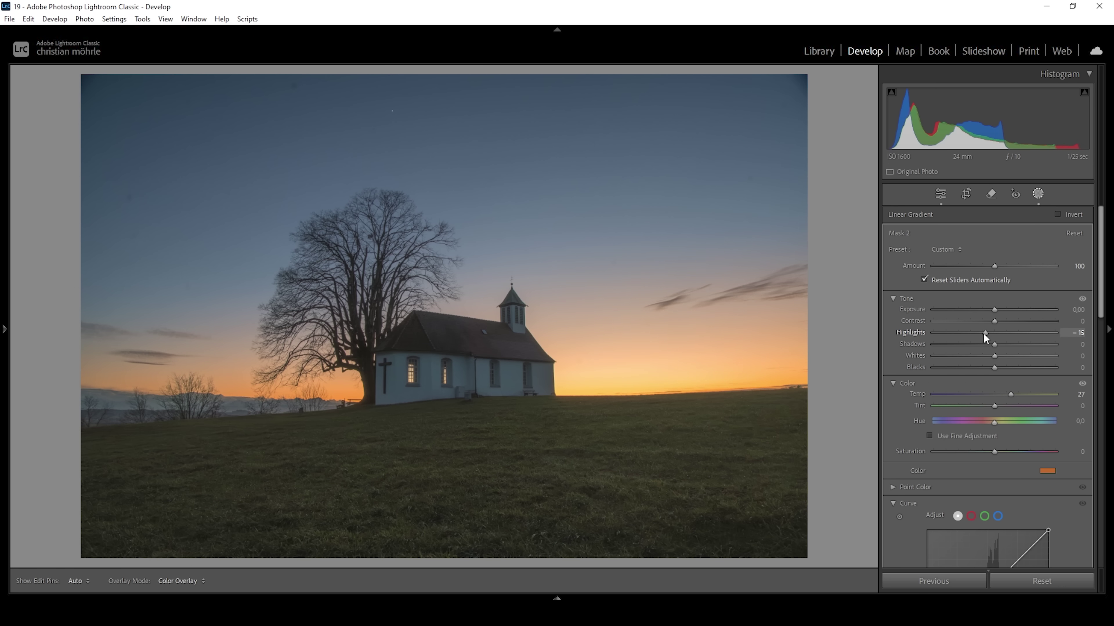
pyautogui.moveTo(983, 333); pyautogui.dragTo(983, 332)
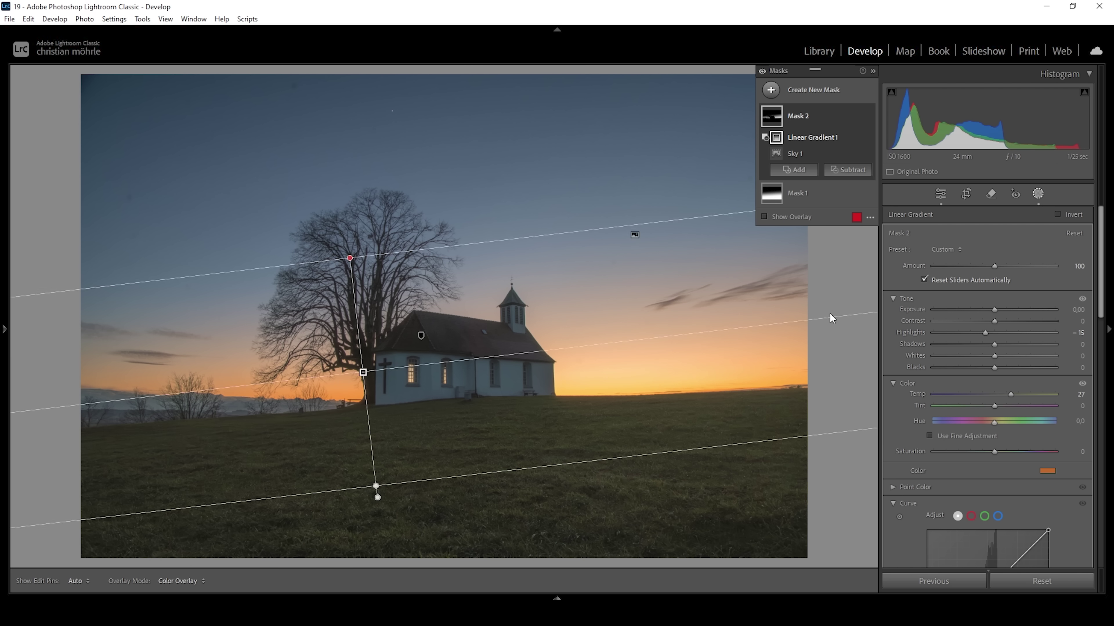
# Step: Create a Select Sky mask intersected with a wide, flat radial gradient centred on the horizon at the chapel's right end
pyautogui.click(771, 90)
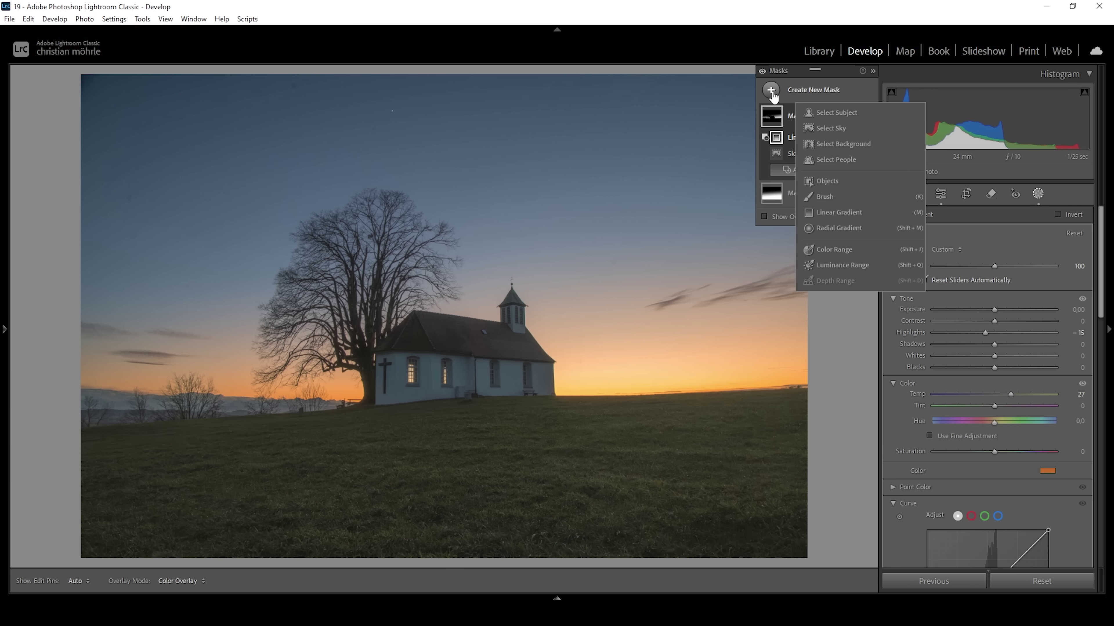
pyautogui.click(842, 130)
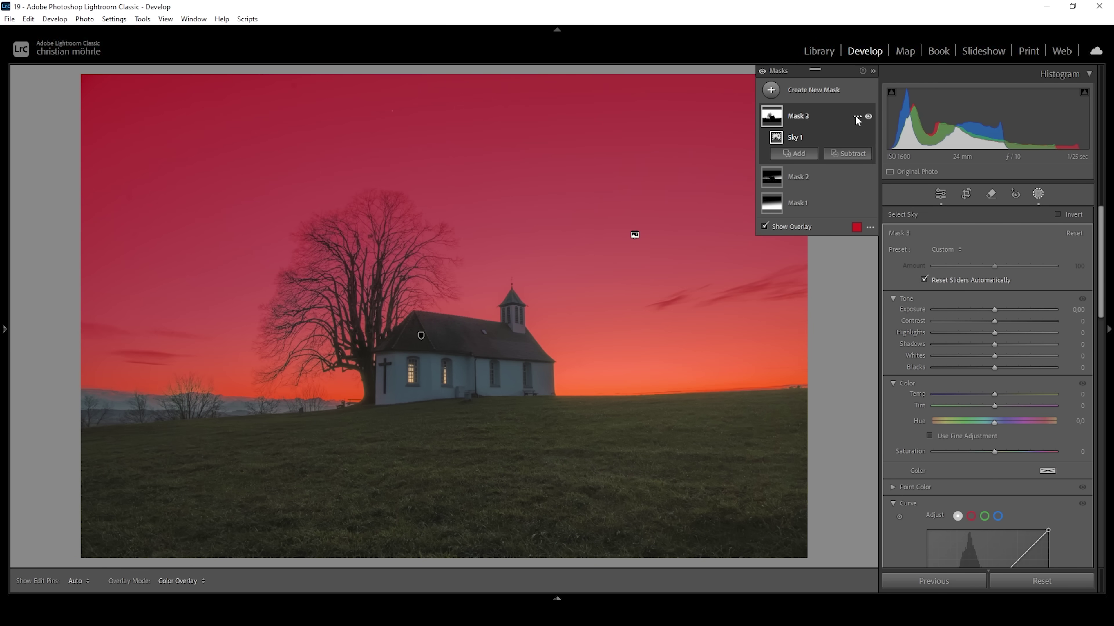
pyautogui.click(857, 116)
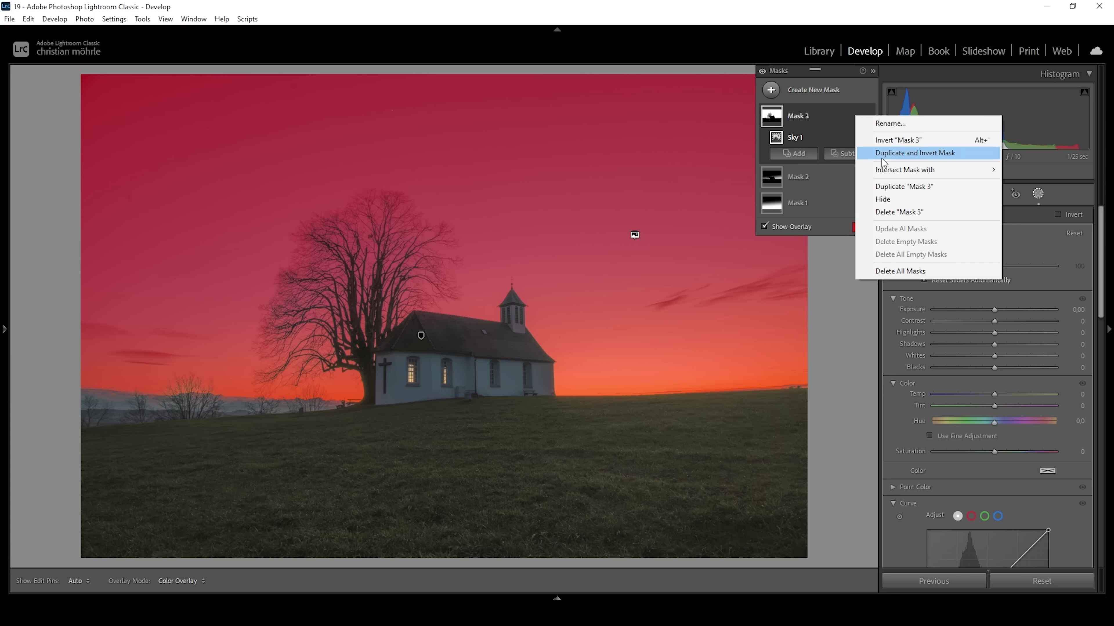
pyautogui.moveTo(894, 170)
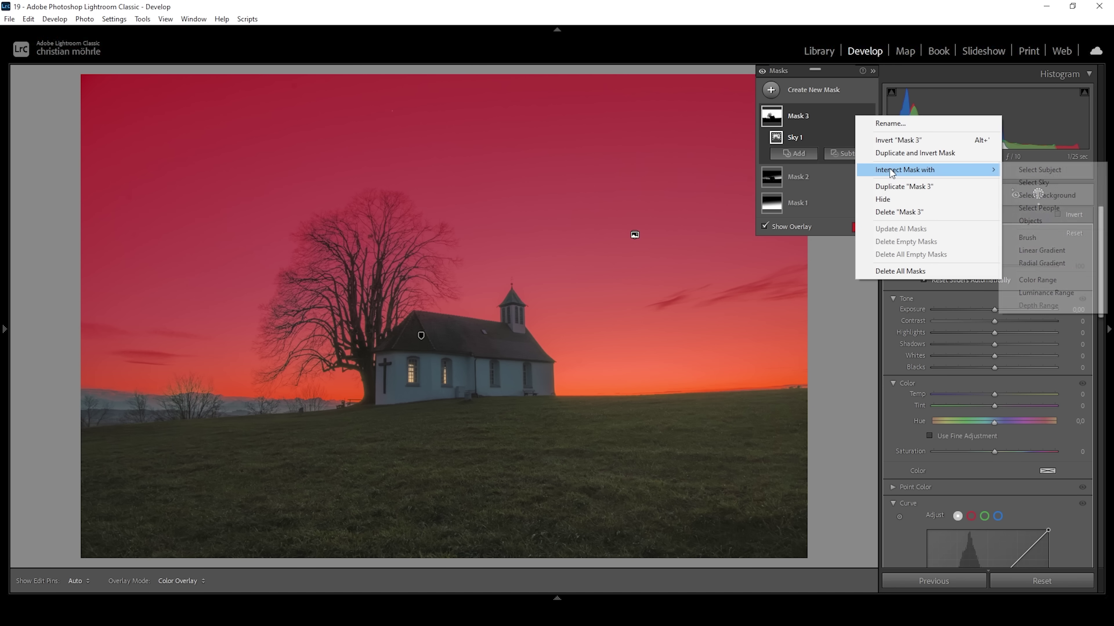
pyautogui.click(1042, 263)
pyautogui.moveTo(564, 392); pyautogui.dragTo(691, 438)
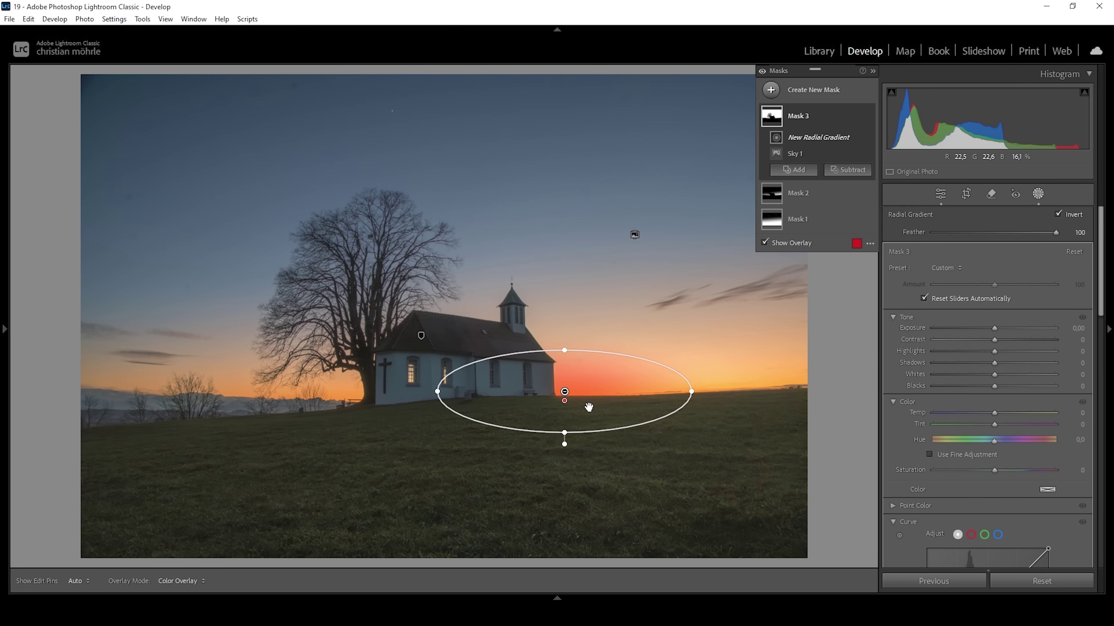
pyautogui.moveTo(565, 392); pyautogui.dragTo(559, 395)
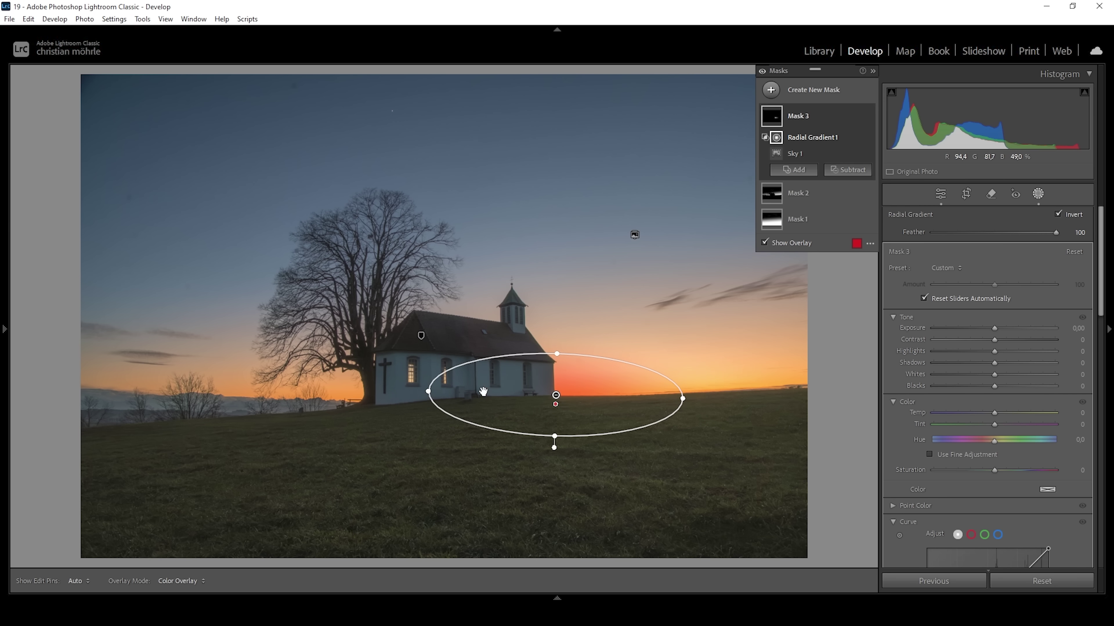
pyautogui.moveTo(424, 388); pyautogui.dragTo(424, 393)
pyautogui.moveTo(546, 395); pyautogui.dragTo(543, 397)
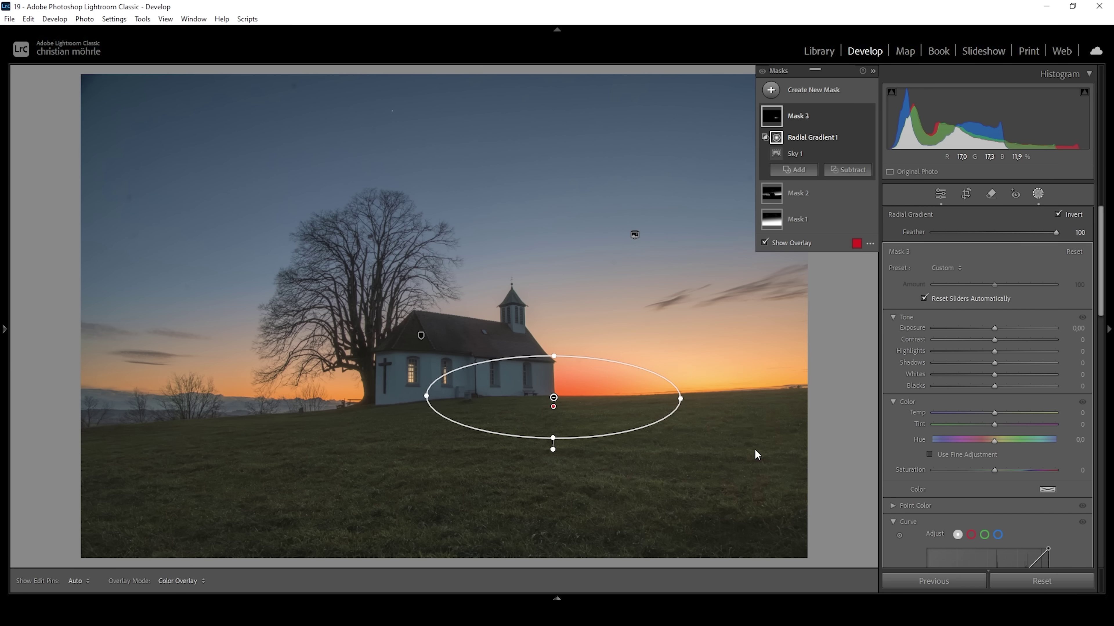
# Step: Set the horizon glow mask's Exposure to 0.40, Whites to 38, Blacks to 50 and Temp to 26, and shift and widen its radial gradient
pyautogui.moveTo(998, 330); pyautogui.dragTo(1001, 332)
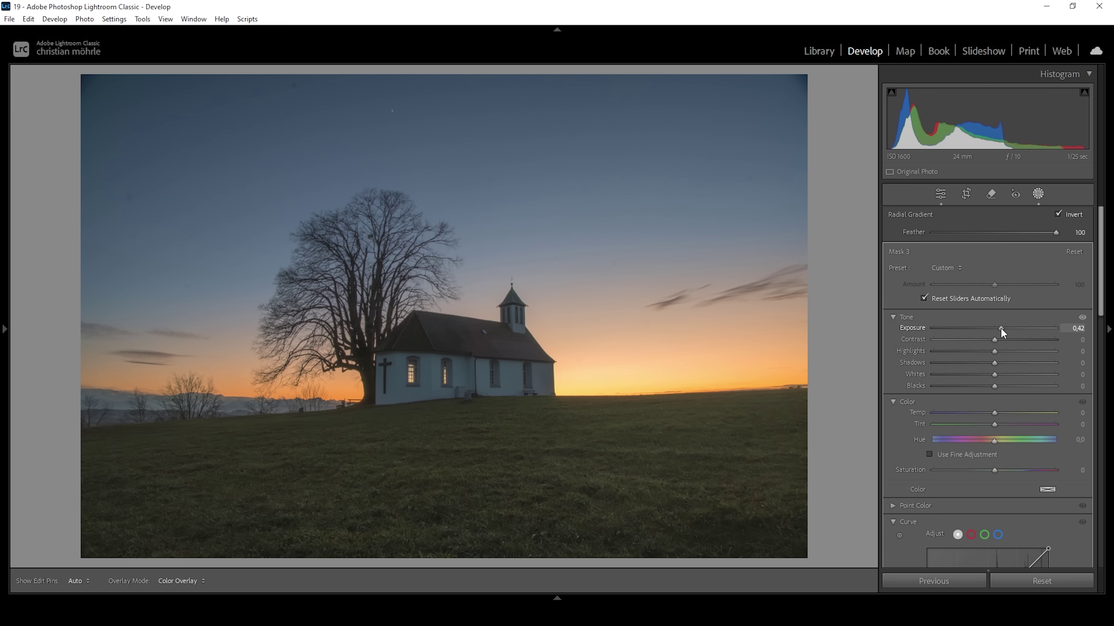
pyautogui.moveTo(1000, 327); pyautogui.dragTo(1000, 328)
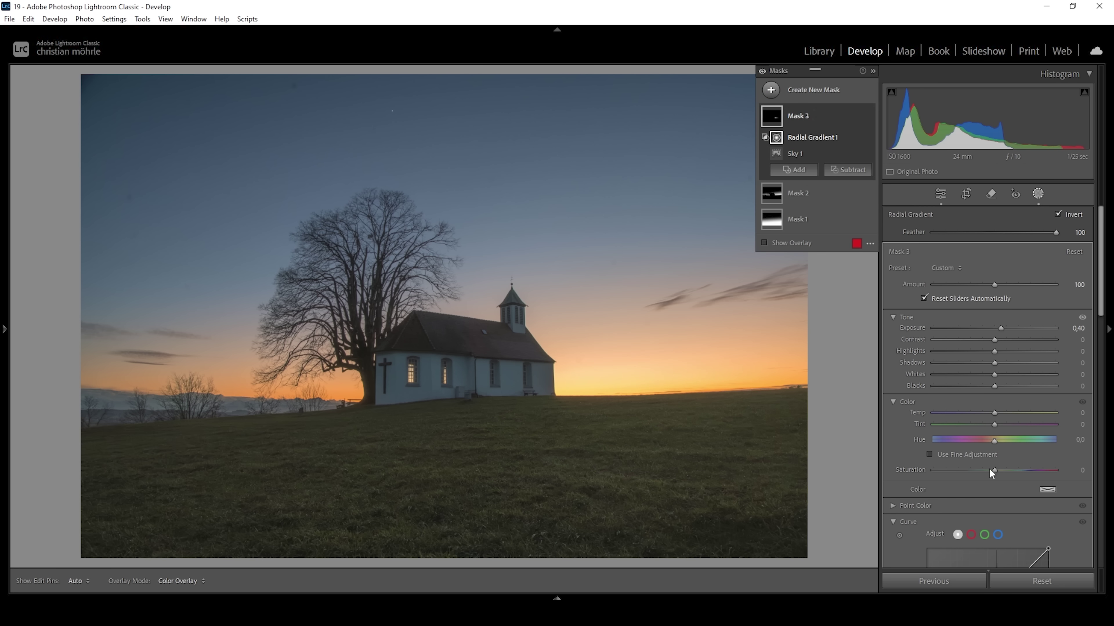
pyautogui.moveTo(994, 374); pyautogui.dragTo(1017, 388)
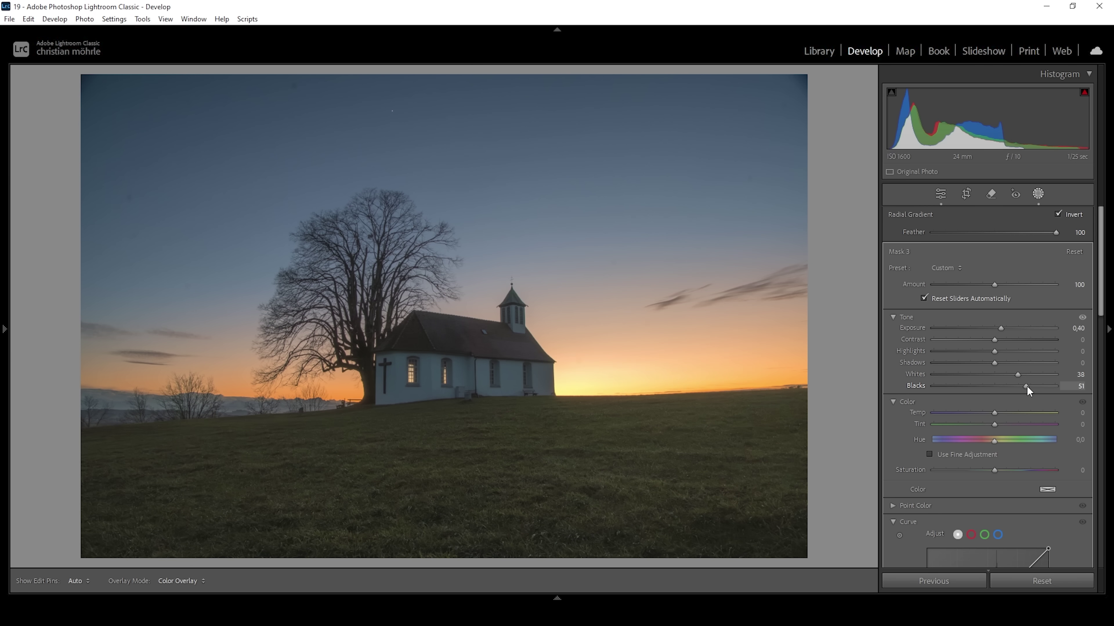
pyautogui.moveTo(1026, 386); pyautogui.dragTo(997, 415)
pyautogui.moveTo(1007, 414); pyautogui.dragTo(1008, 415)
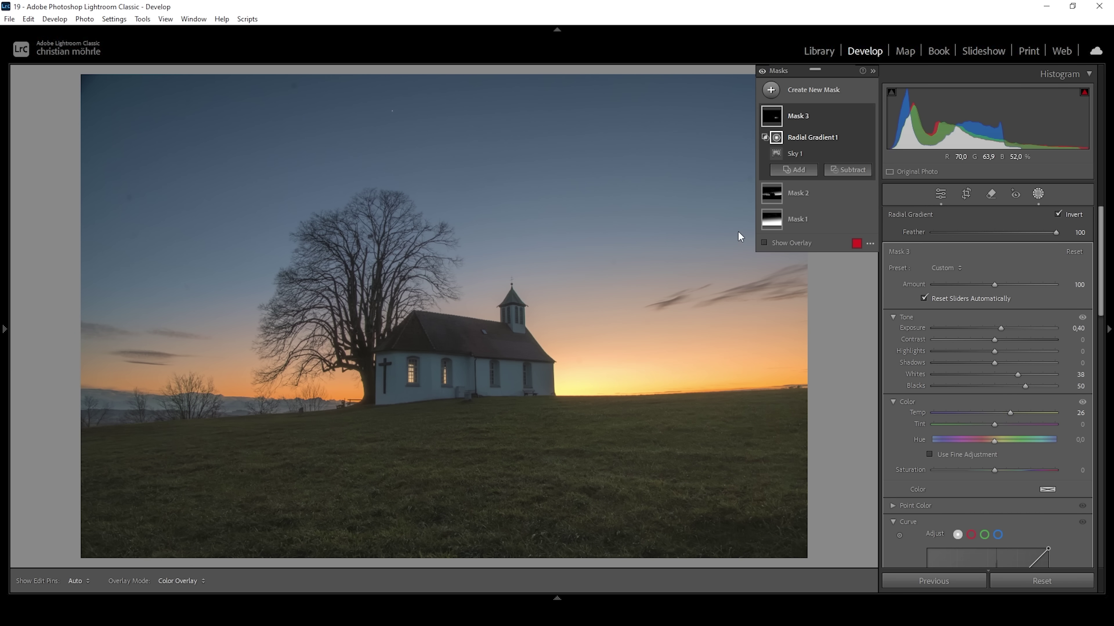
pyautogui.moveTo(567, 398); pyautogui.dragTo(558, 405)
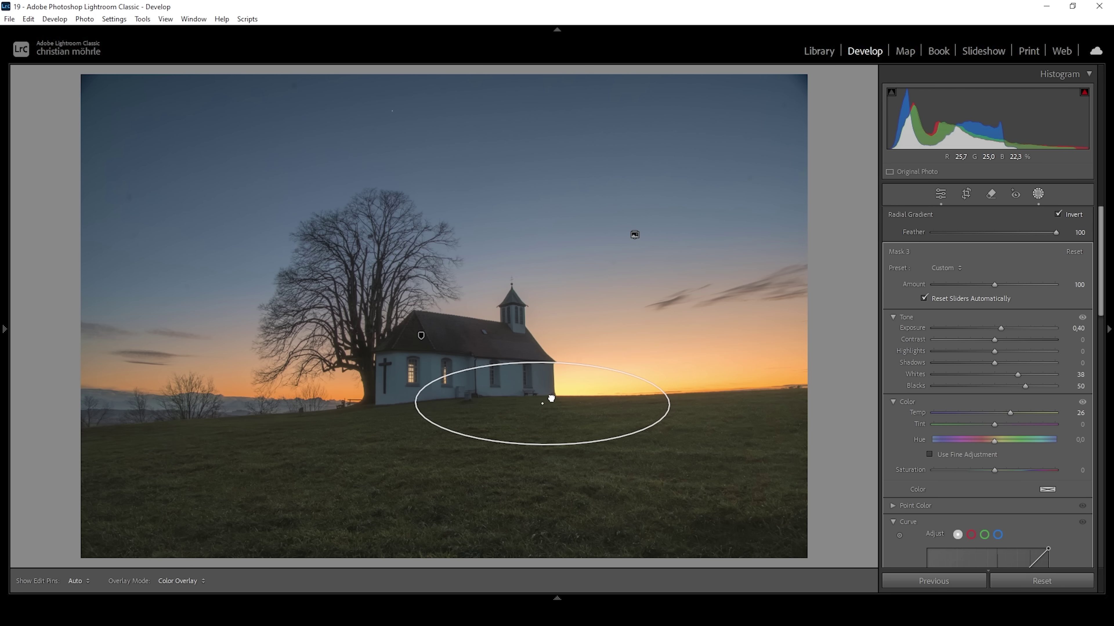
pyautogui.moveTo(670, 403); pyautogui.dragTo(699, 404)
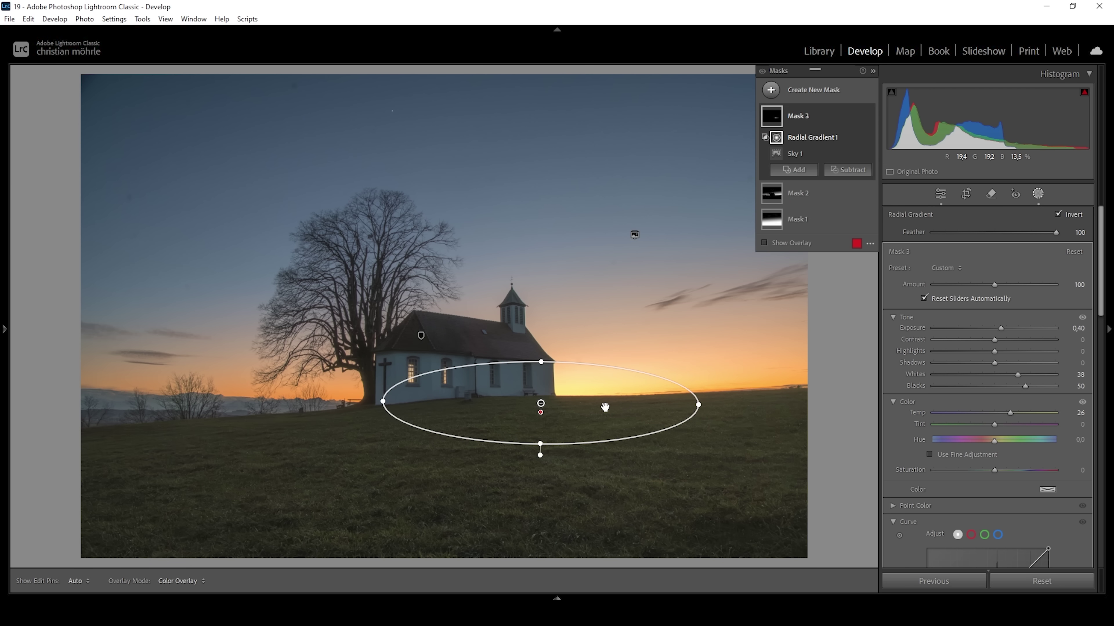
# Step: Add a linear gradient mask fading from the upper sky down to the tree's lower branches, with Exposure −1.05 and Temp −5
pyautogui.click(772, 90)
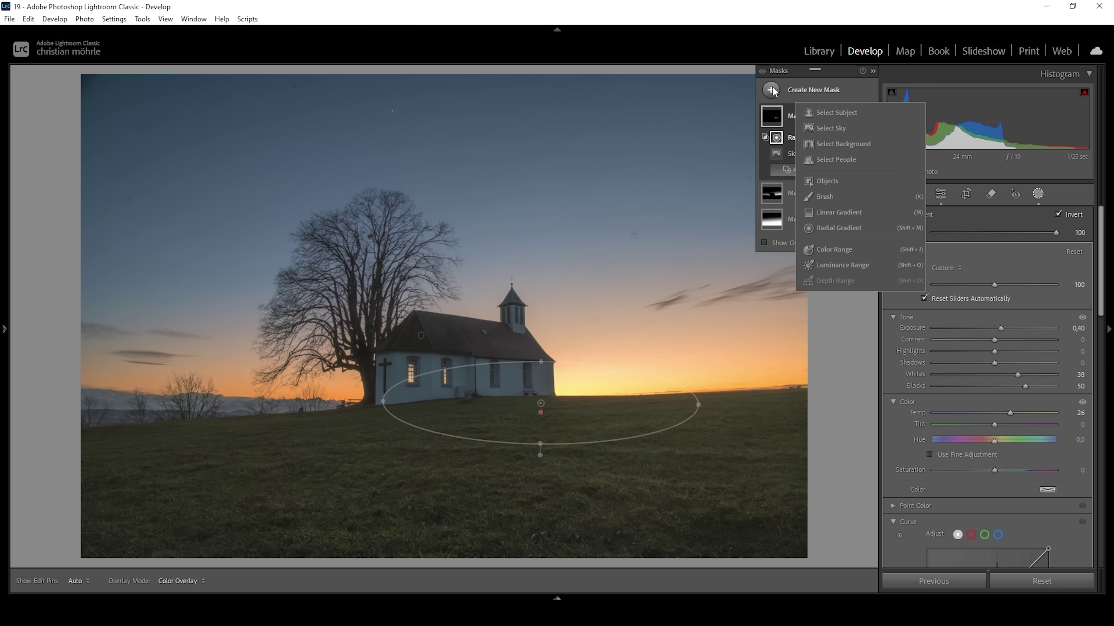
pyautogui.click(838, 228)
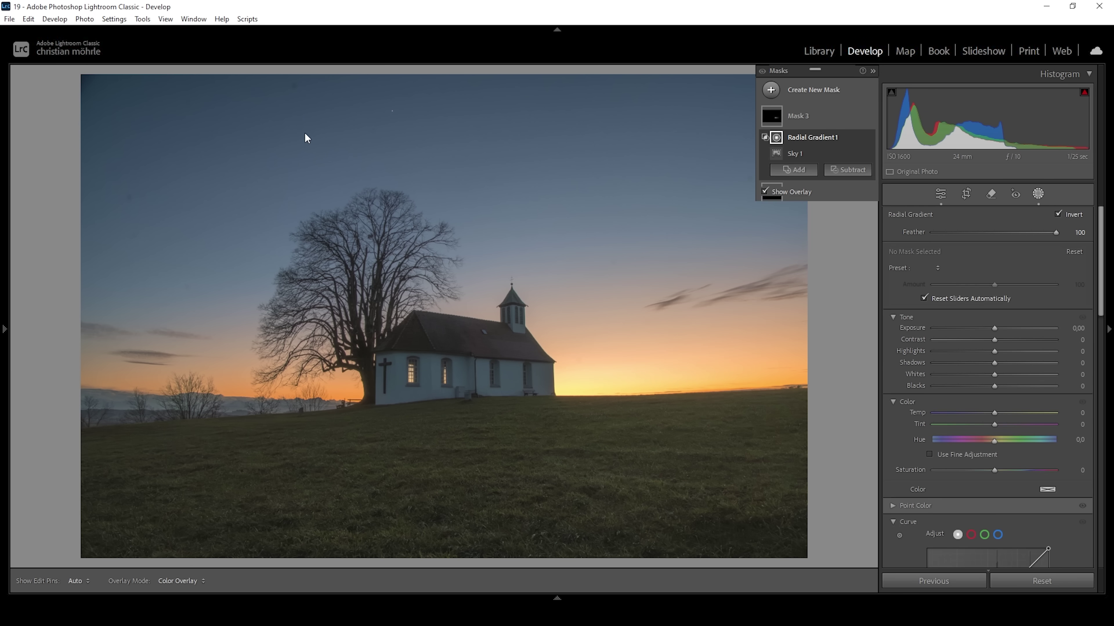
pyautogui.press('m')
pyautogui.moveTo(305, 87); pyautogui.dragTo(341, 359)
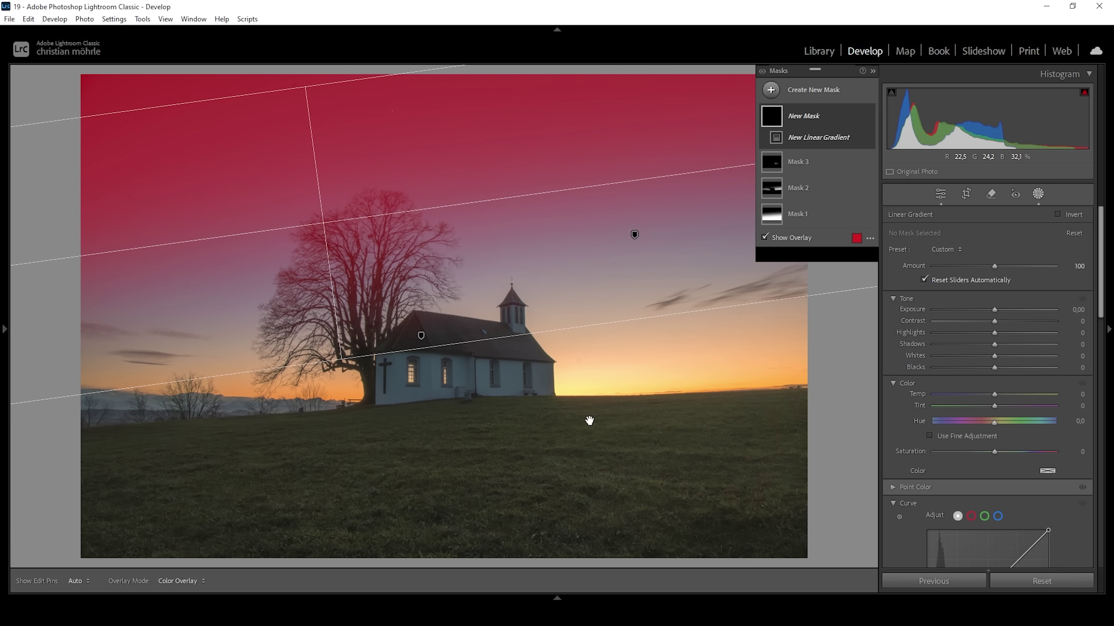
pyautogui.moveTo(993, 309); pyautogui.dragTo(977, 310)
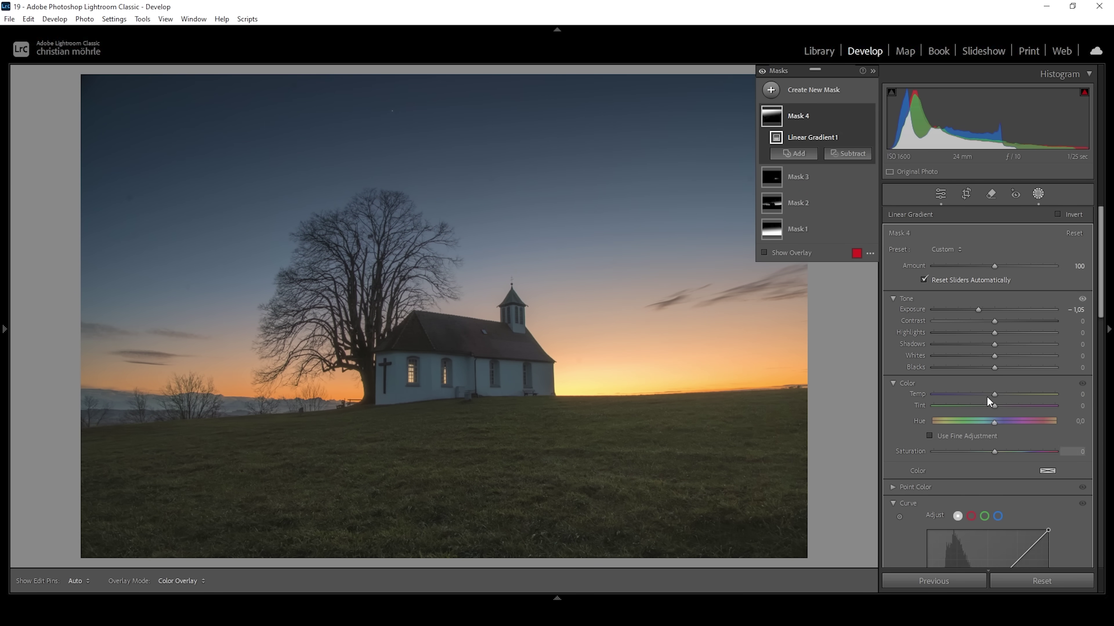
pyautogui.moveTo(994, 394); pyautogui.dragTo(992, 394)
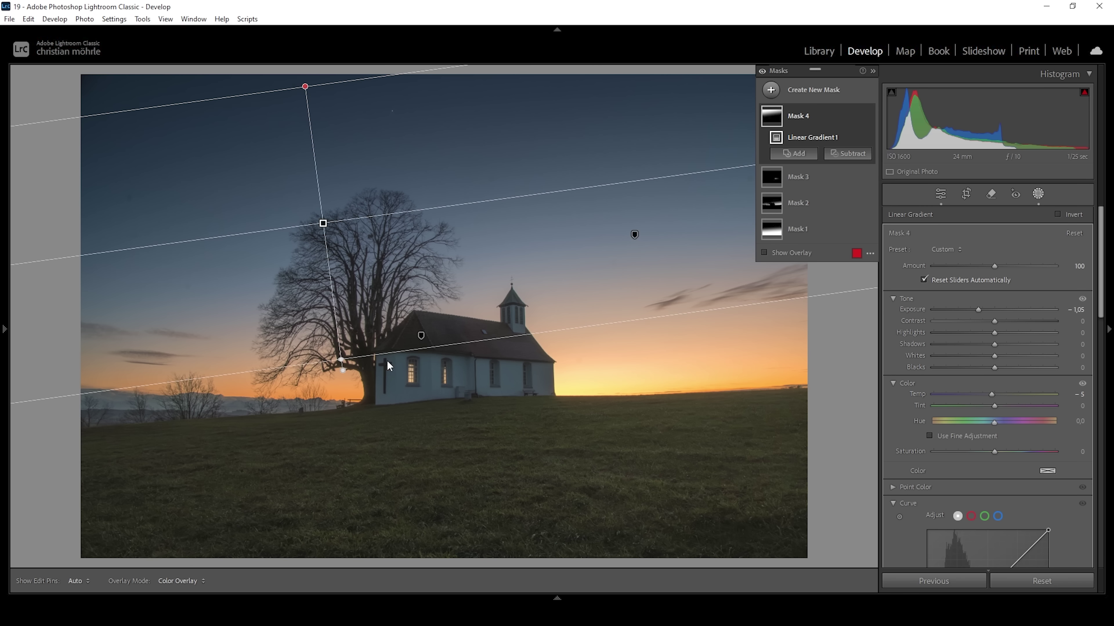
# Step: Create an Objects mask of the chapel by drawing a rectangle selection around the whole building
pyautogui.click(770, 90)
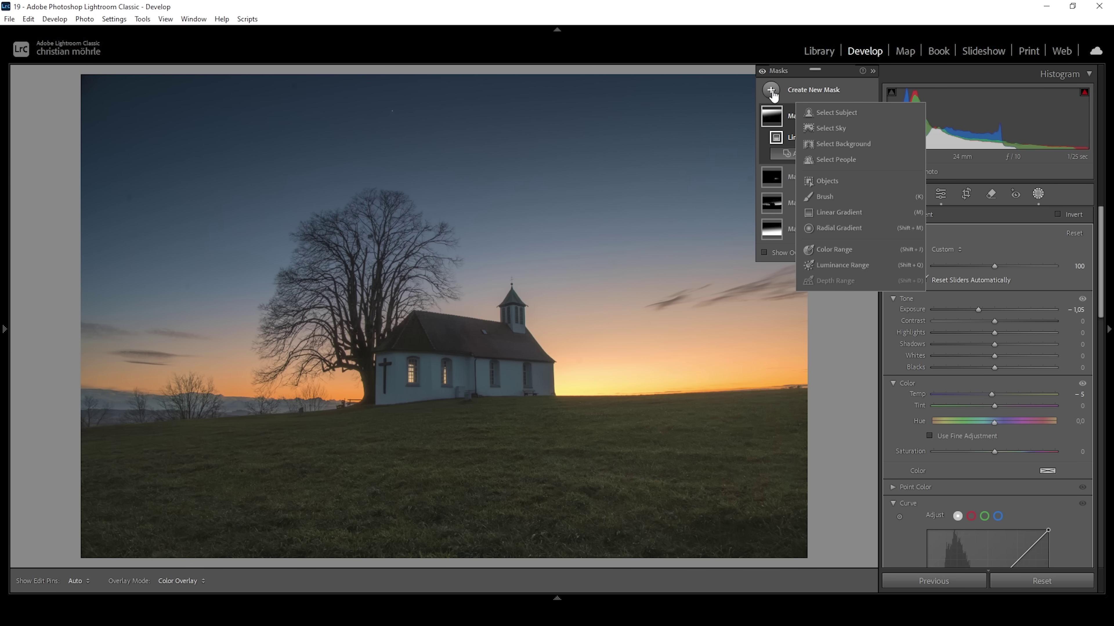
pyautogui.click(829, 180)
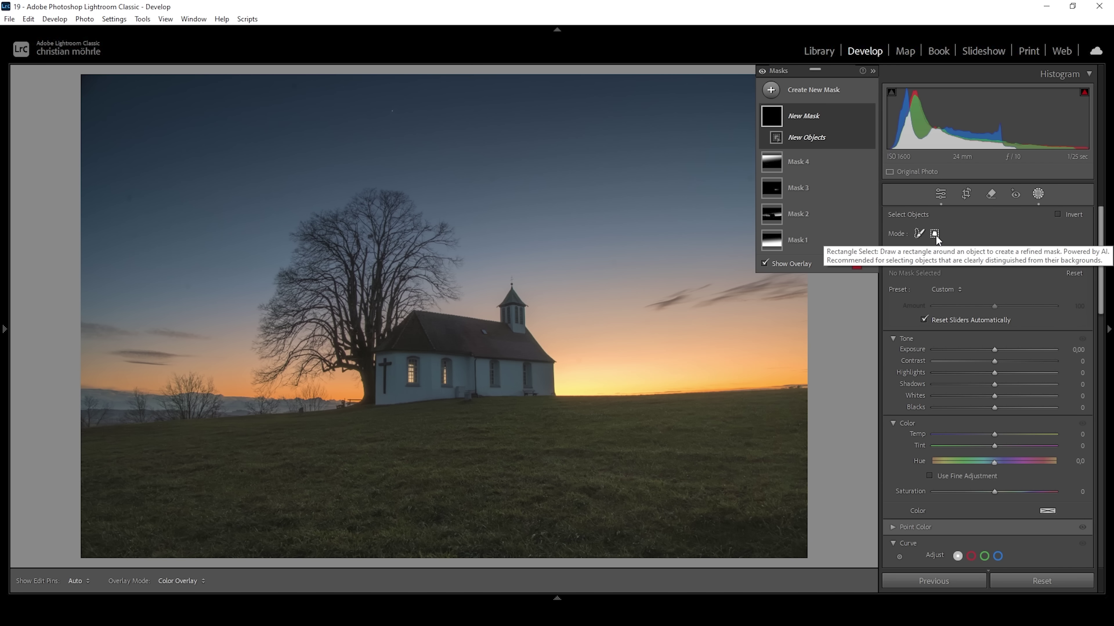
pyautogui.click(934, 234)
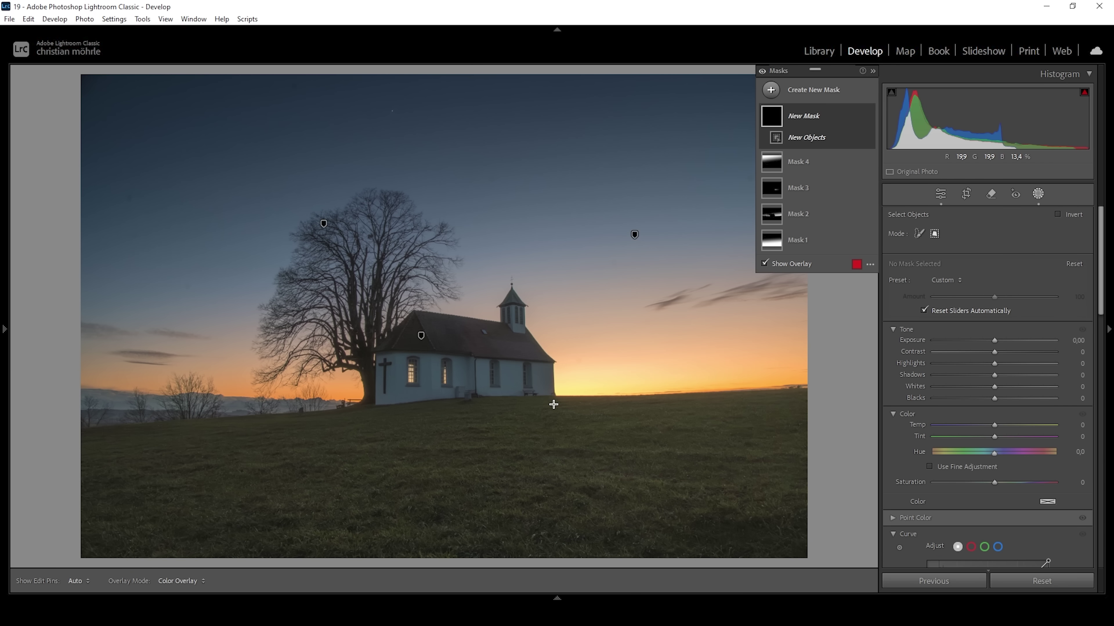
pyautogui.moveTo(563, 417); pyautogui.dragTo(363, 262)
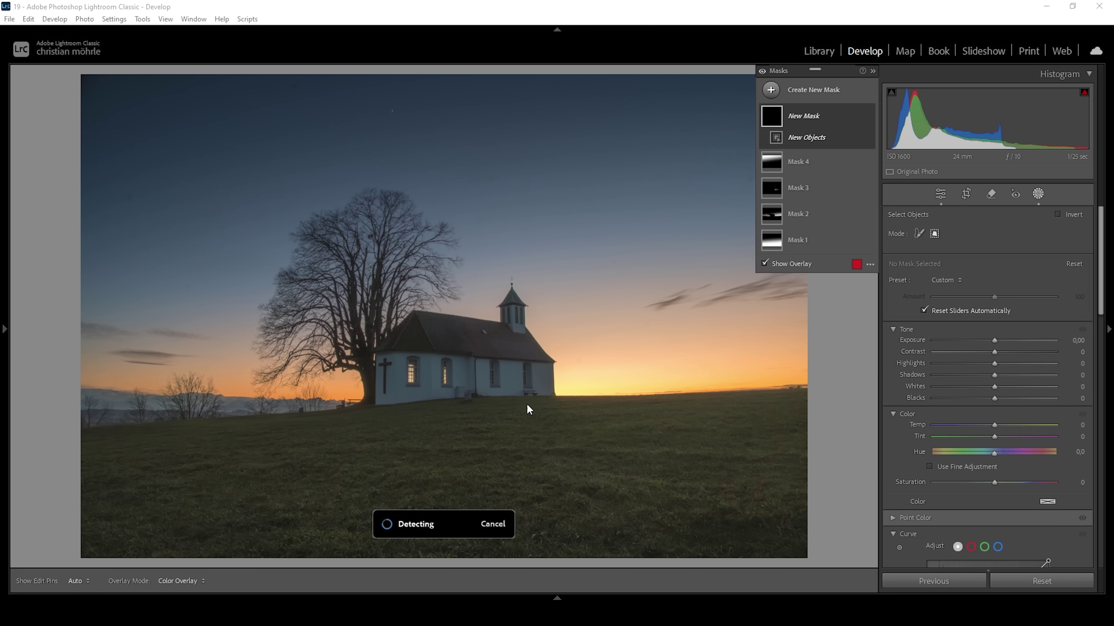
# Step: Brighten and warm the chapel mask with Whites 27, Temp 30 and Tint 19, and set its Saturation to −10
pyautogui.moveTo(996, 356); pyautogui.dragTo(1018, 361)
pyautogui.scroll(-5, 1011, 493)
pyautogui.moveTo(995, 481); pyautogui.dragTo(1003, 481)
pyautogui.scroll(4, 1004, 481)
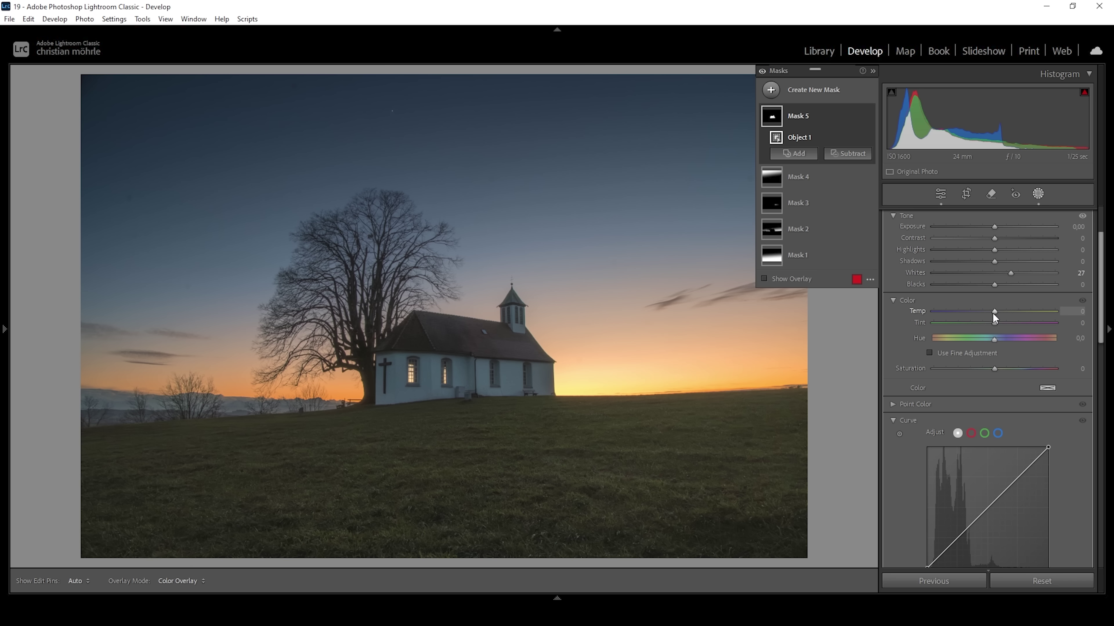
pyautogui.moveTo(993, 315); pyautogui.dragTo(1004, 315)
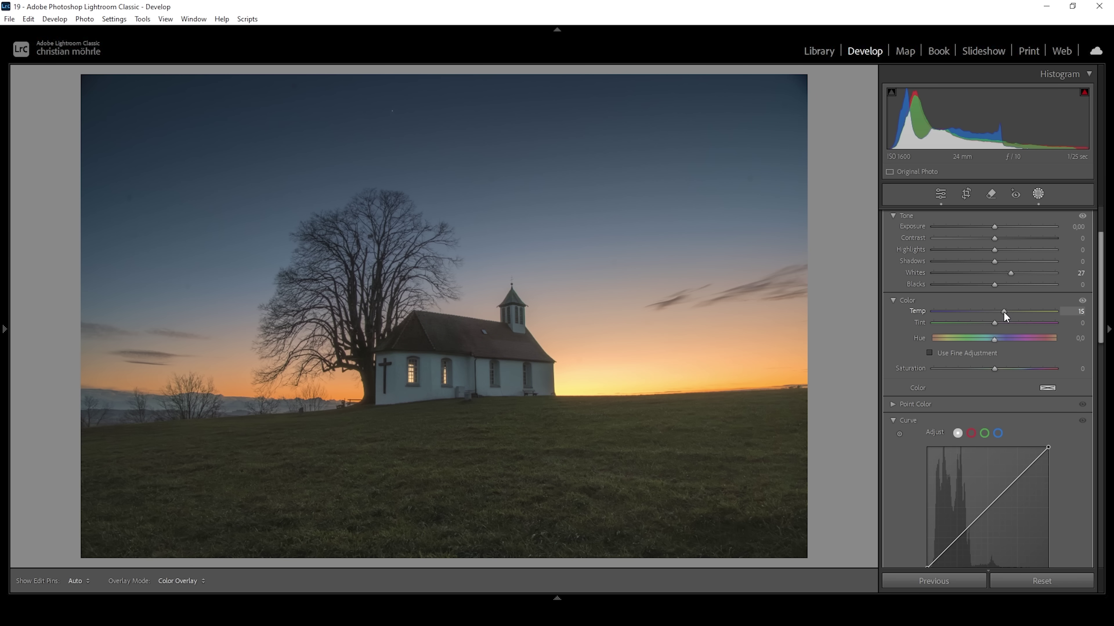
pyautogui.moveTo(1005, 317); pyautogui.dragTo(1011, 316)
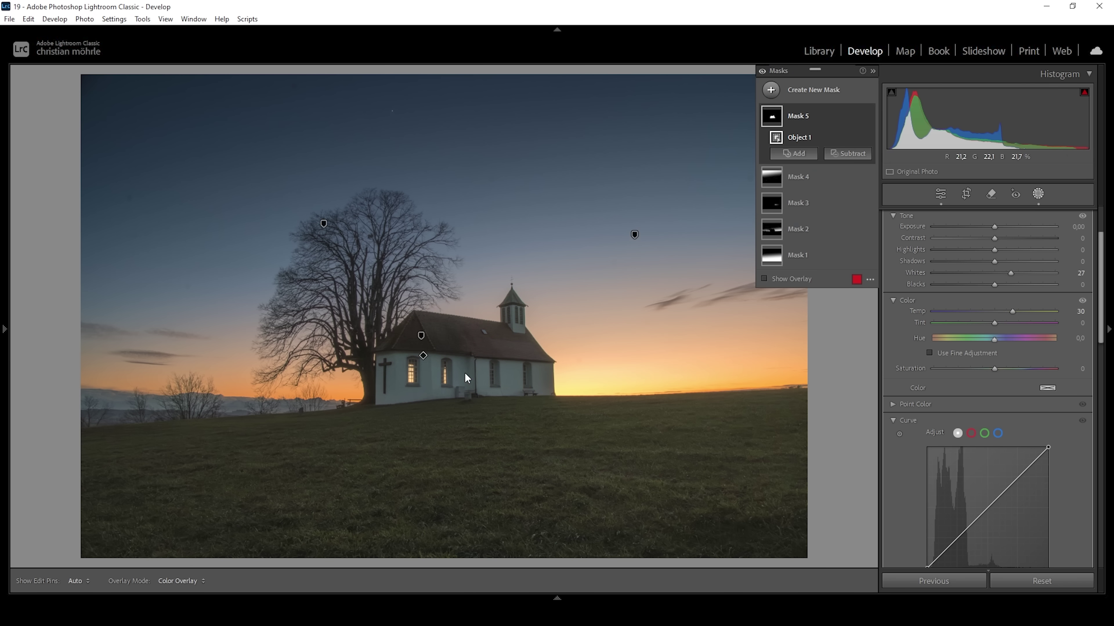
pyautogui.click(1069, 325)
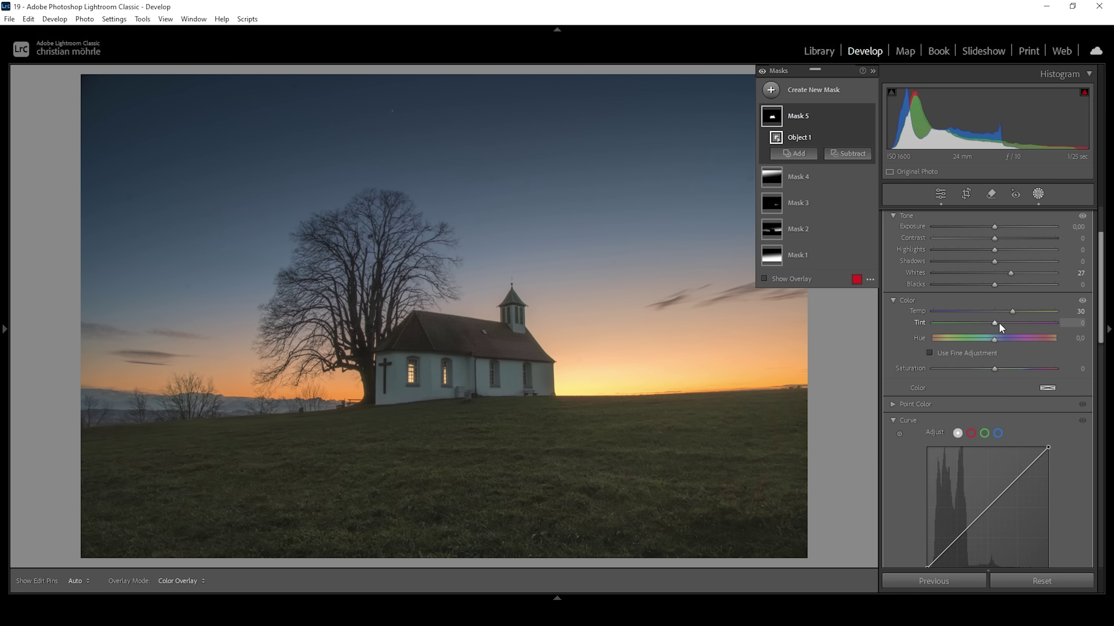
pyautogui.moveTo(995, 322); pyautogui.dragTo(995, 322)
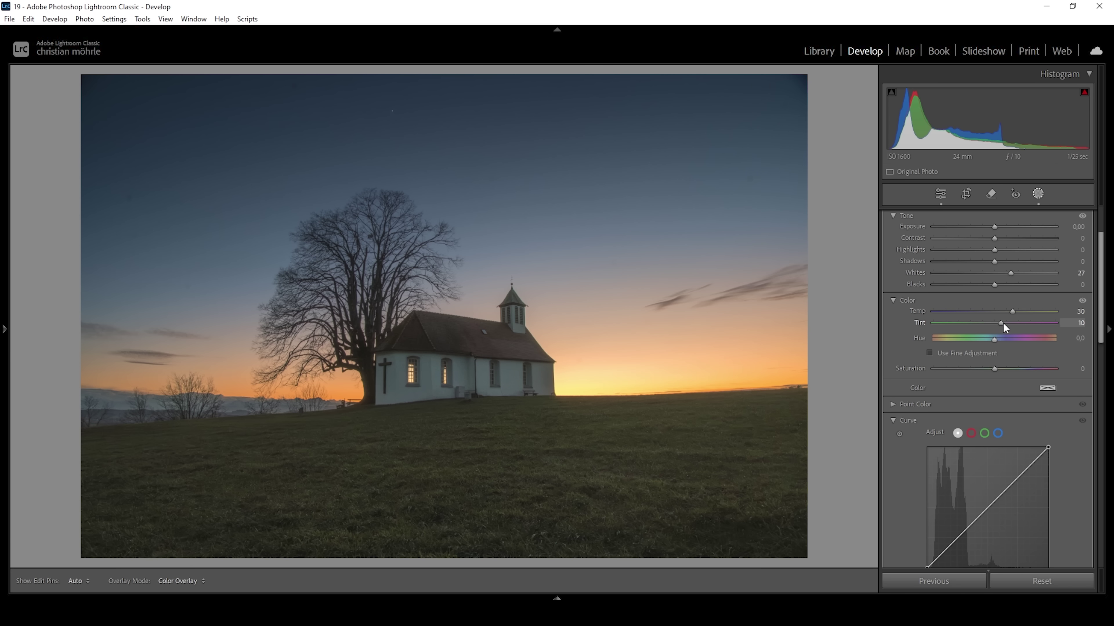
pyautogui.moveTo(1003, 322); pyautogui.dragTo(1007, 324)
pyautogui.moveTo(994, 369); pyautogui.dragTo(1012, 368)
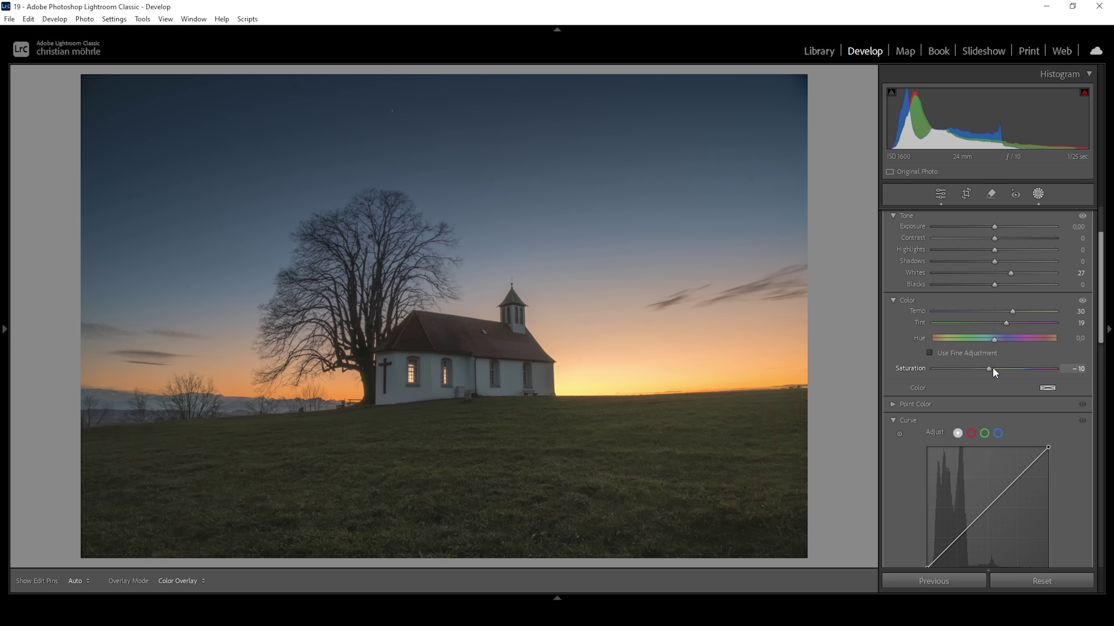
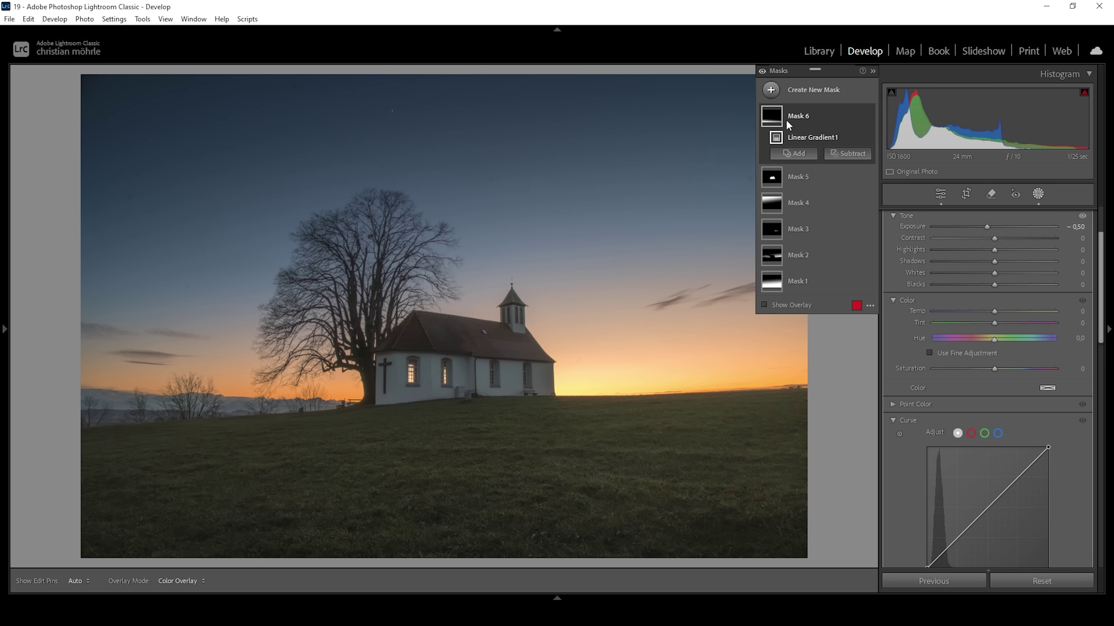
# Step: Create an Objects mask of the meadow with a rectangle selection and subtract the chapel from it as an object
pyautogui.click(771, 91)
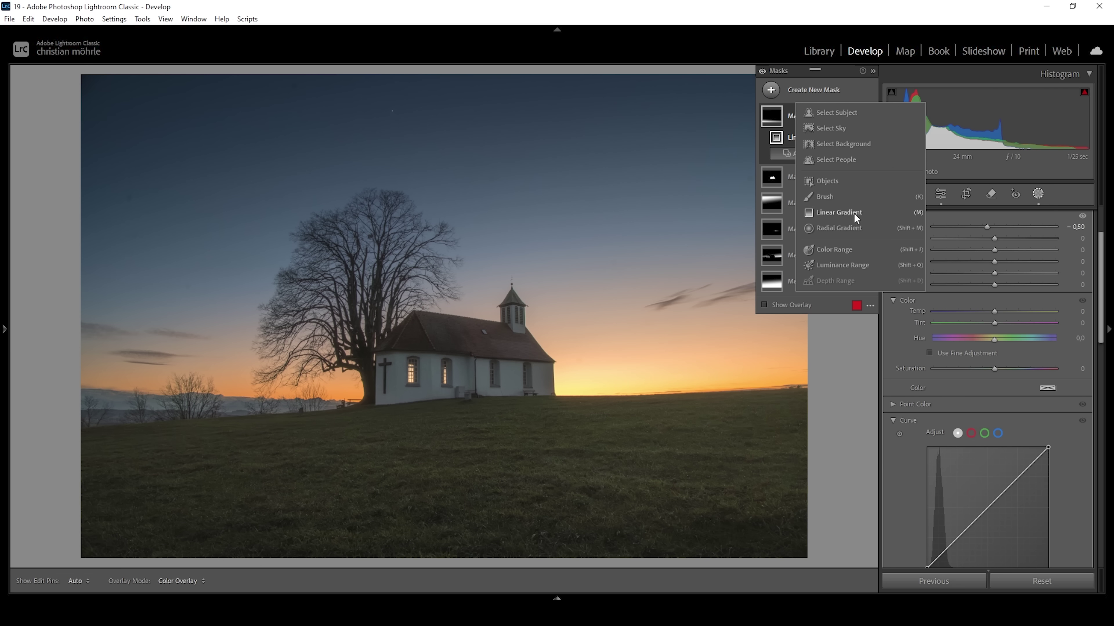
pyautogui.click(822, 182)
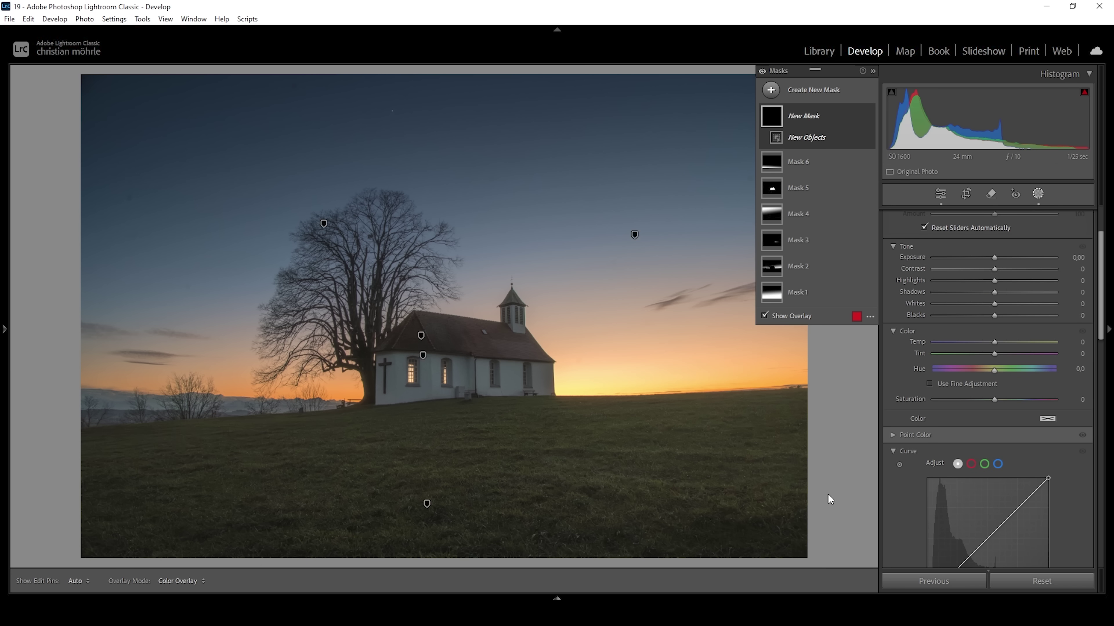
pyautogui.moveTo(80, 556); pyautogui.dragTo(803, 377)
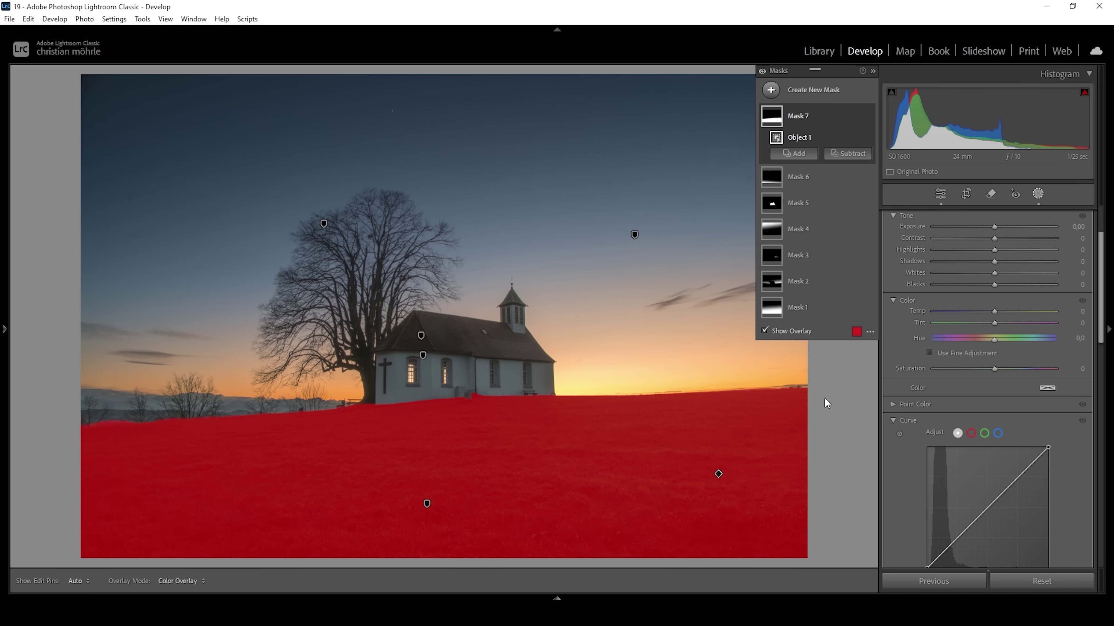
pyautogui.click(855, 154)
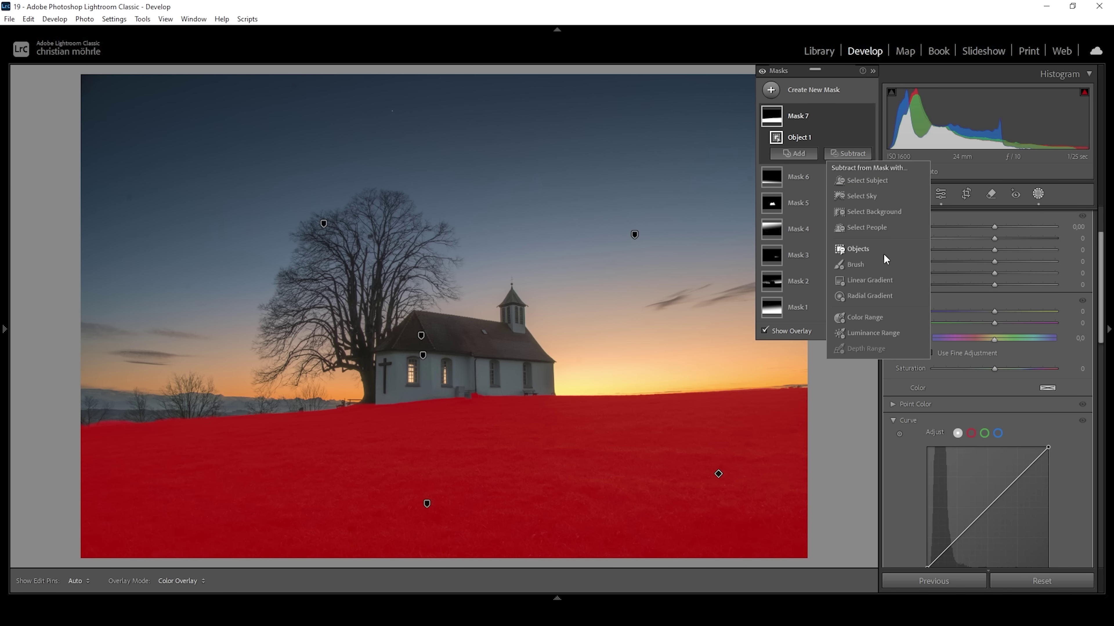
pyautogui.click(865, 250)
pyautogui.moveTo(433, 322); pyautogui.dragTo(581, 422)
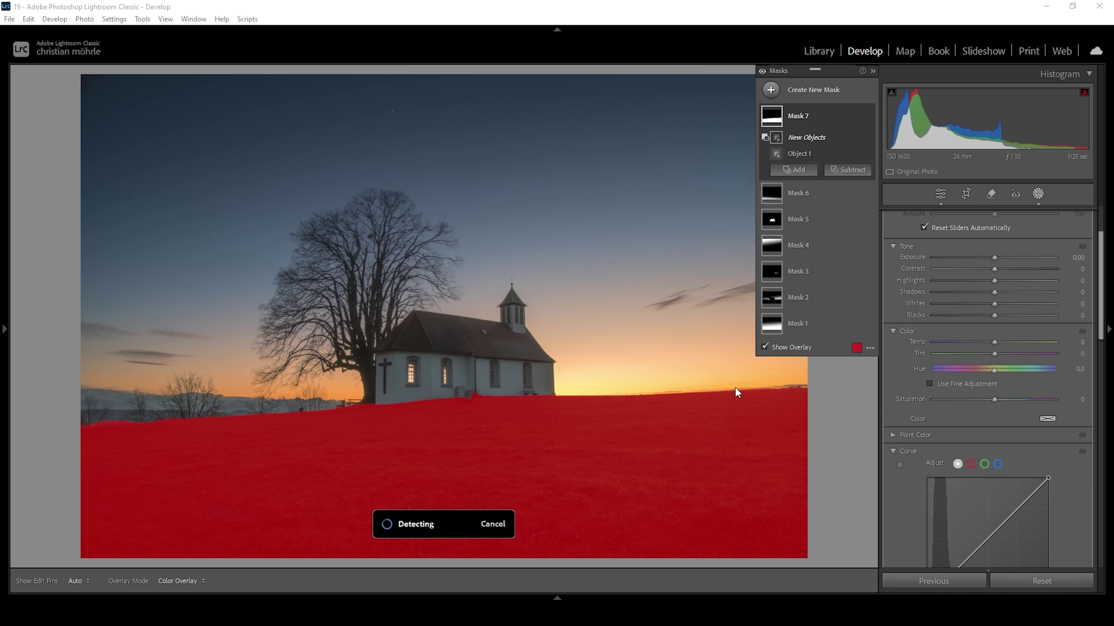
# Step: Intersect the meadow mask with a wide radial gradient centred on the grass line in front of the chapel
pyautogui.rightClick(852, 118)
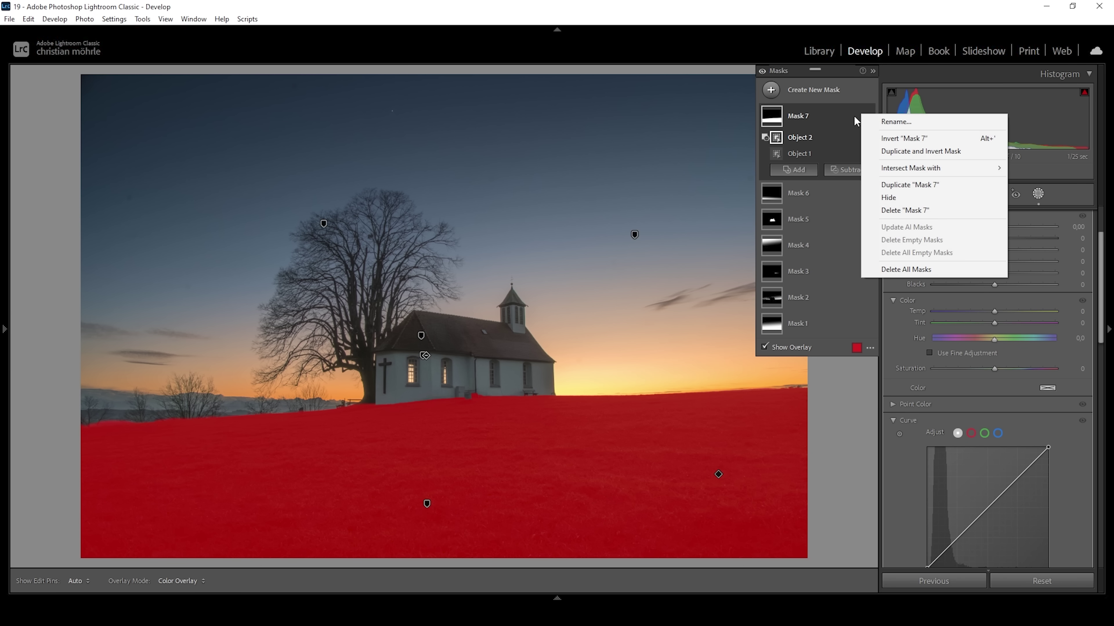
pyautogui.moveTo(898, 171)
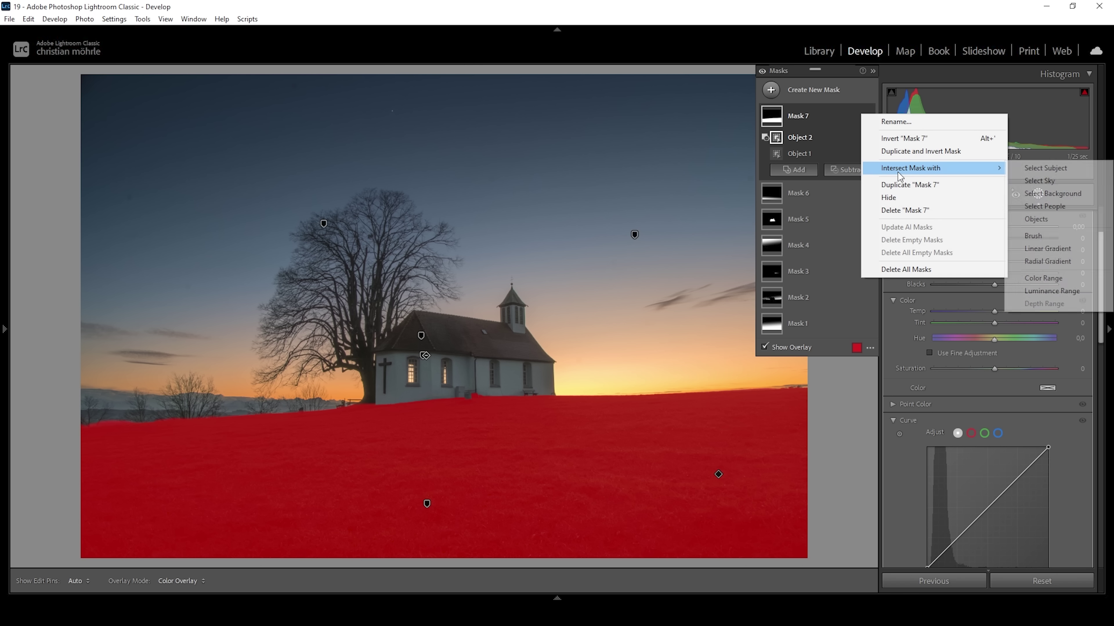
pyautogui.click(1059, 262)
pyautogui.moveTo(435, 389); pyautogui.dragTo(710, 463)
pyautogui.moveTo(424, 366); pyautogui.dragTo(489, 373)
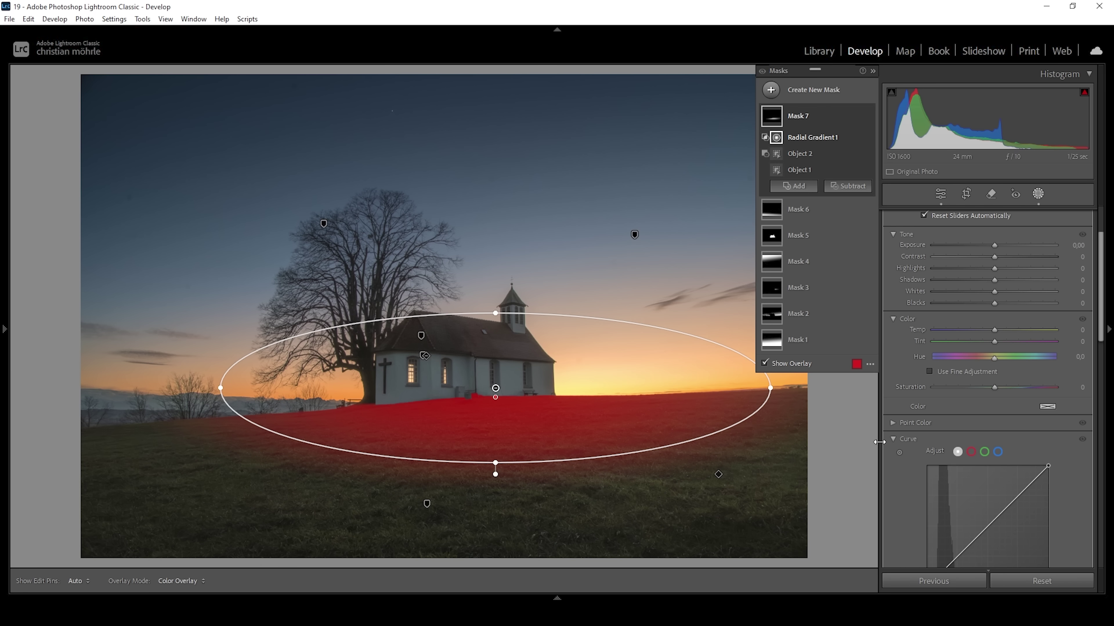
# Step: Brighten the masked grass with Exposure 0.69, Highlights 44 and Whites 100, and set its Contrast to 17
pyautogui.click(994, 245)
pyautogui.moveTo(995, 245); pyautogui.dragTo(1007, 246)
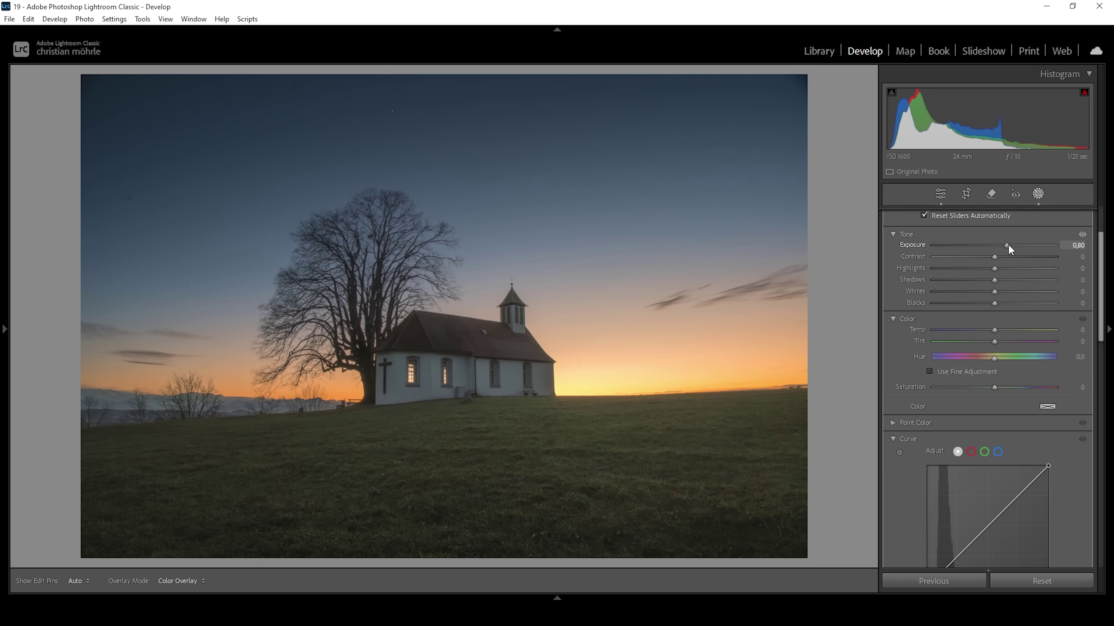
pyautogui.moveTo(994, 269); pyautogui.dragTo(1022, 268)
pyautogui.moveTo(995, 291); pyautogui.dragTo(1084, 294)
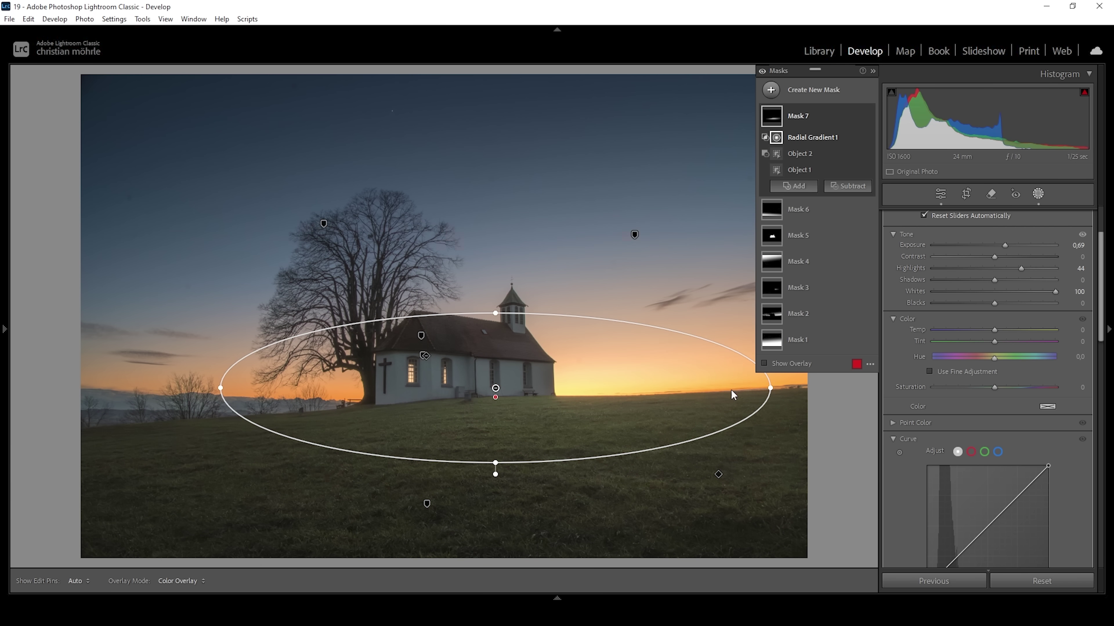
pyautogui.click(994, 257)
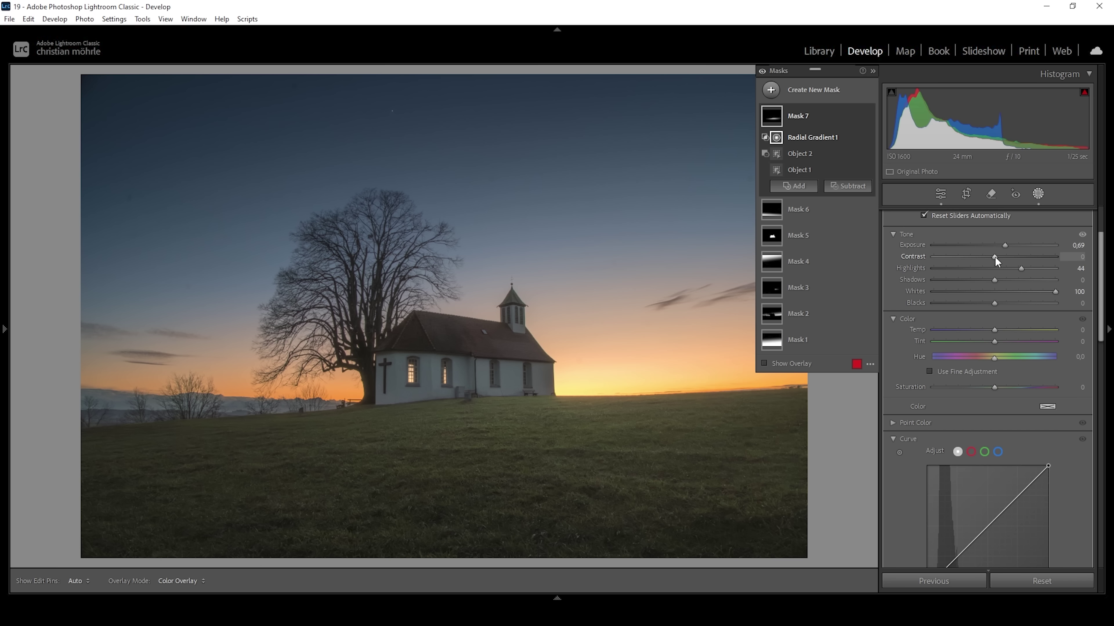
pyautogui.moveTo(1005, 257); pyautogui.dragTo(1006, 257)
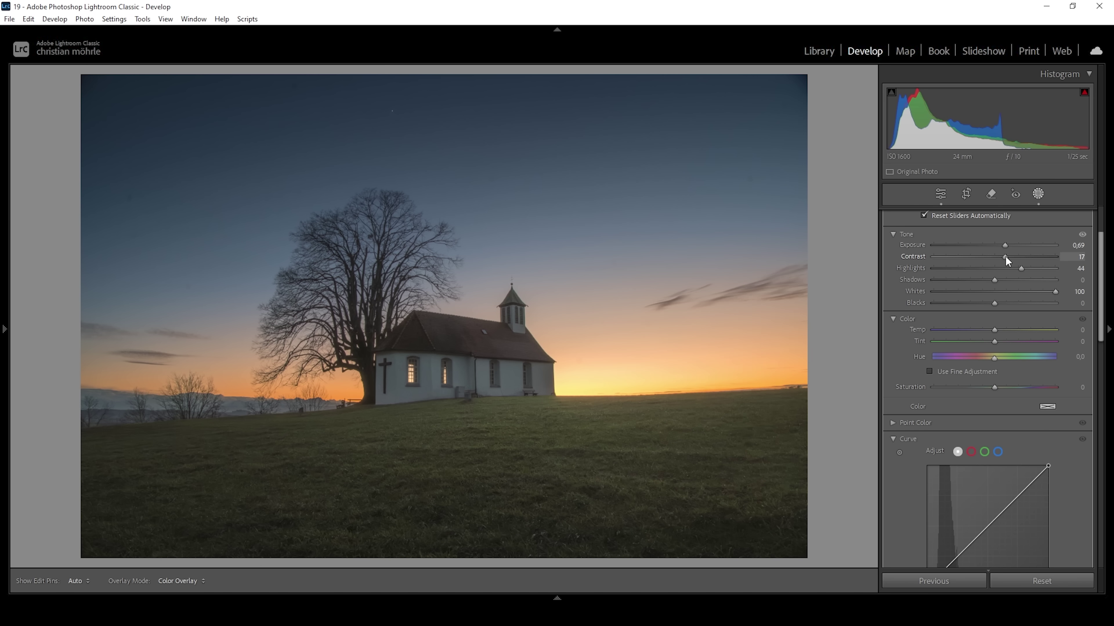
# Step: Set the grass mask's Texture to 4 and Clarity to 55
pyautogui.scroll(-6, 988, 390)
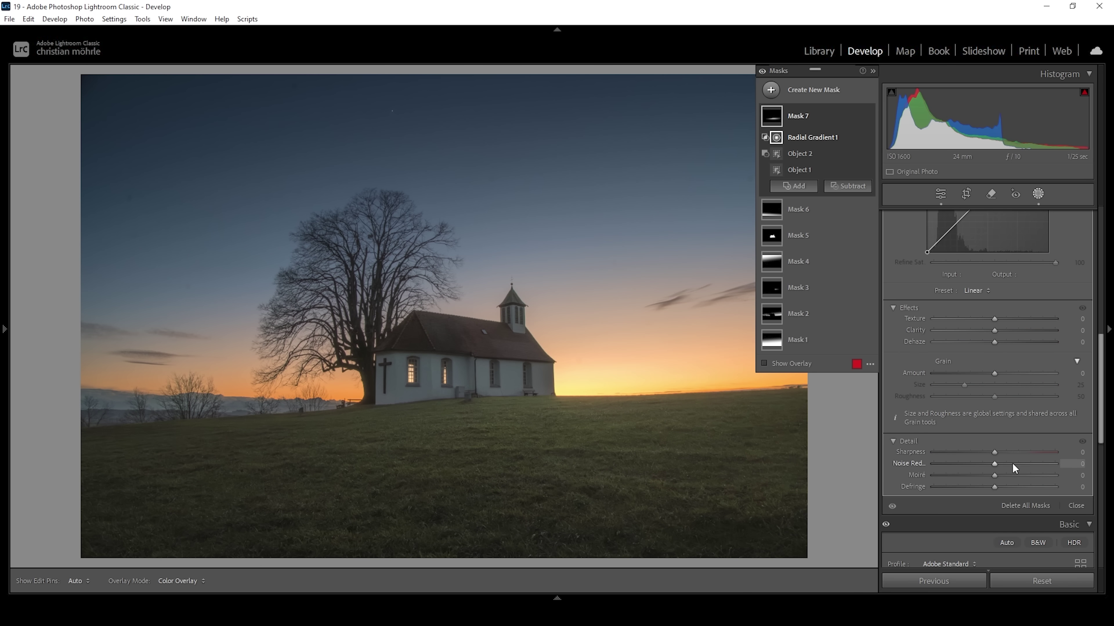
pyautogui.scroll(2, 1011, 463)
pyautogui.moveTo(994, 414)
pyautogui.mouseDown()
pyautogui.moveTo(1028, 414)
pyautogui.moveTo(997, 403)
pyautogui.mouseUp()
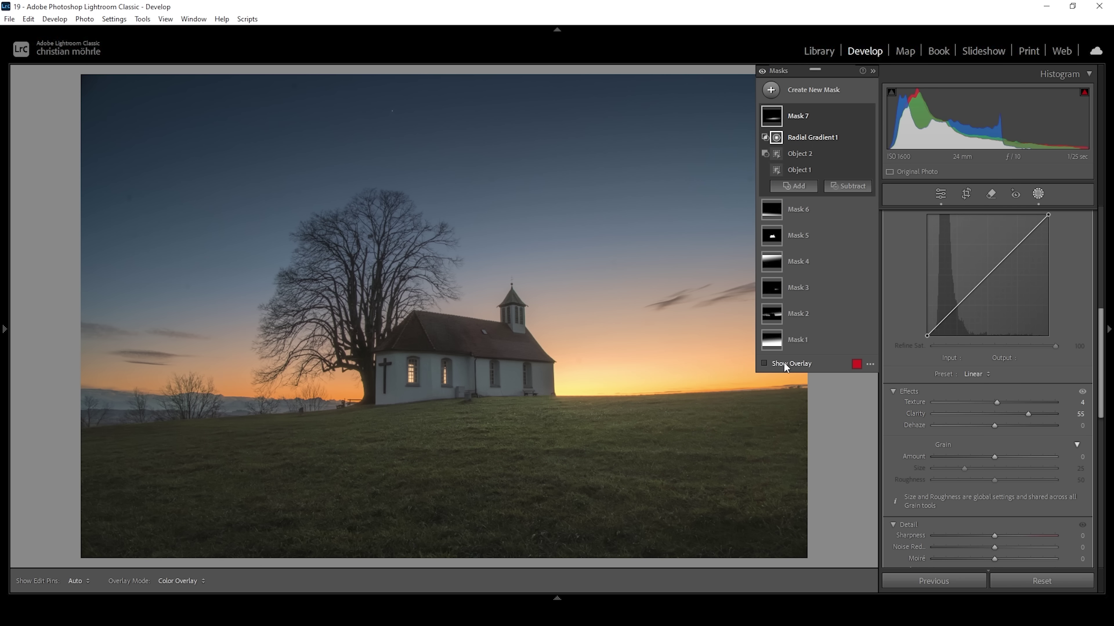
# Step: Create a sky mask and intersect it with a very wide radial gradient centred on the chapel at the horizon
pyautogui.click(770, 90)
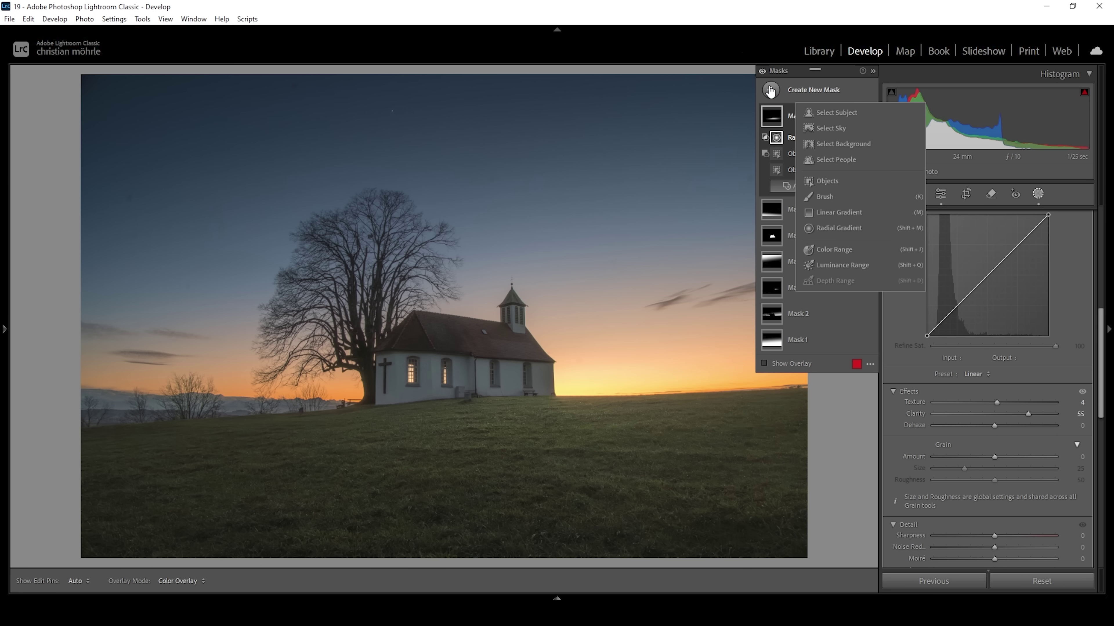
pyautogui.click(832, 128)
pyautogui.rightClick(854, 117)
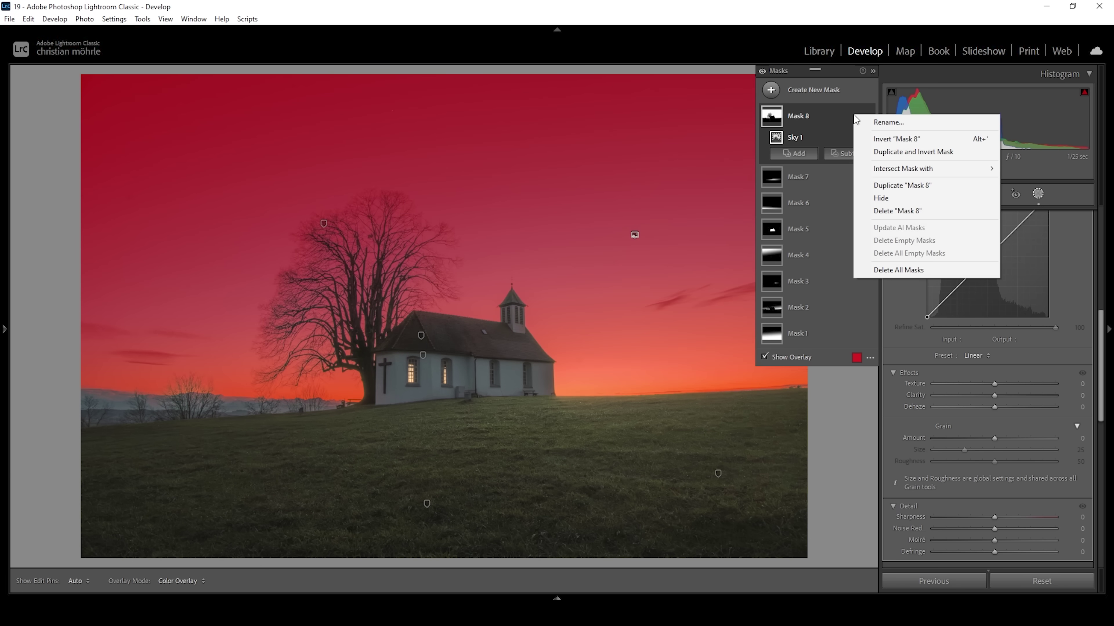
pyautogui.moveTo(867, 167)
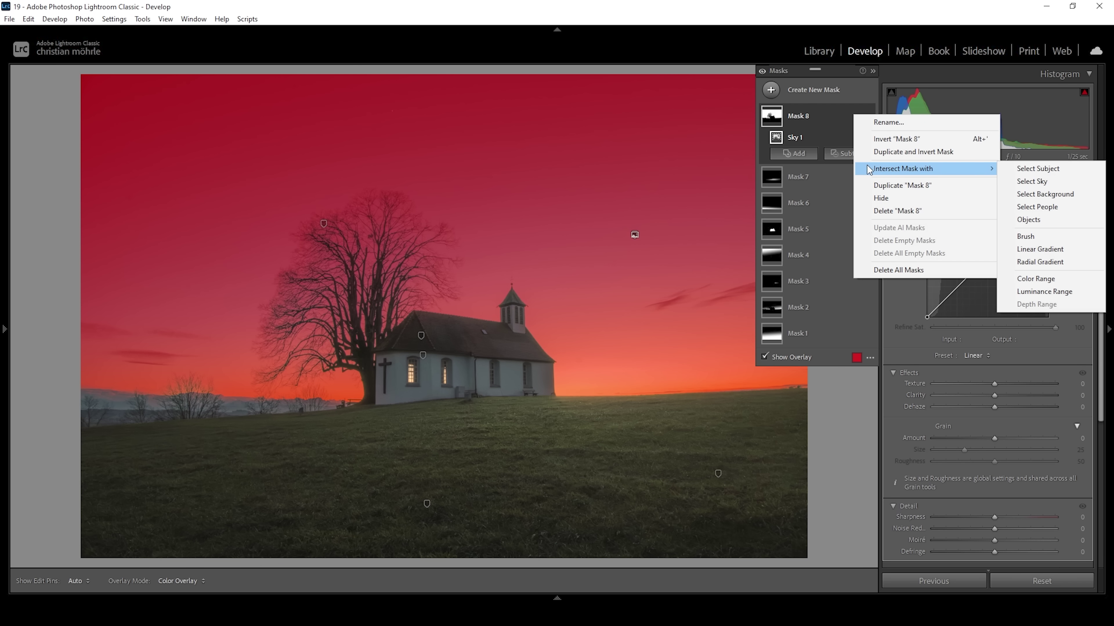
pyautogui.click(1040, 261)
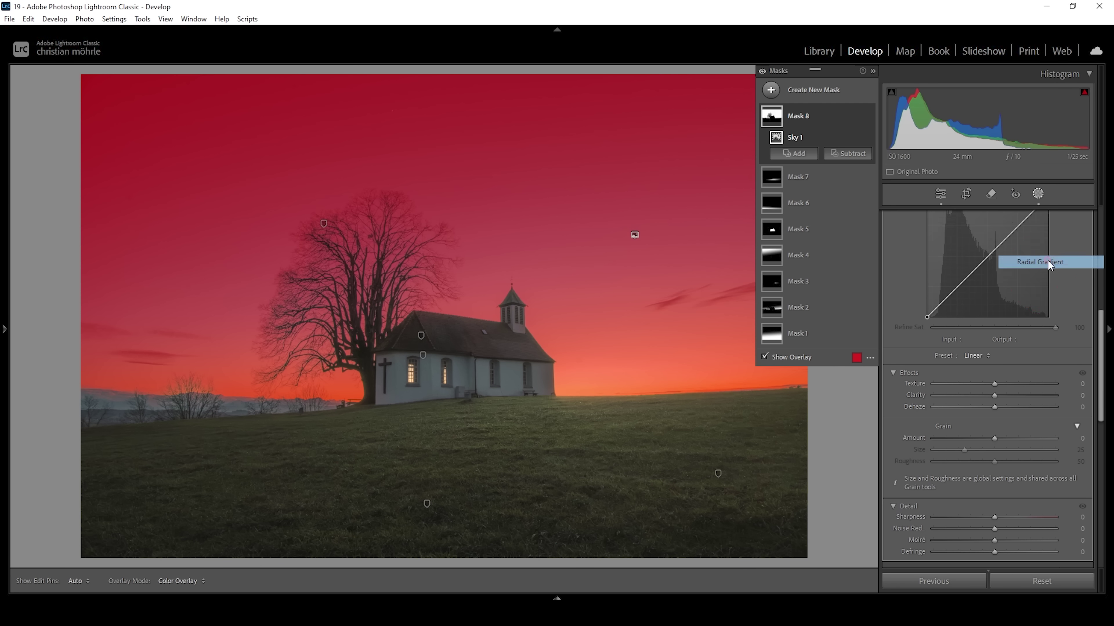
pyautogui.moveTo(372, 381); pyautogui.dragTo(836, 534)
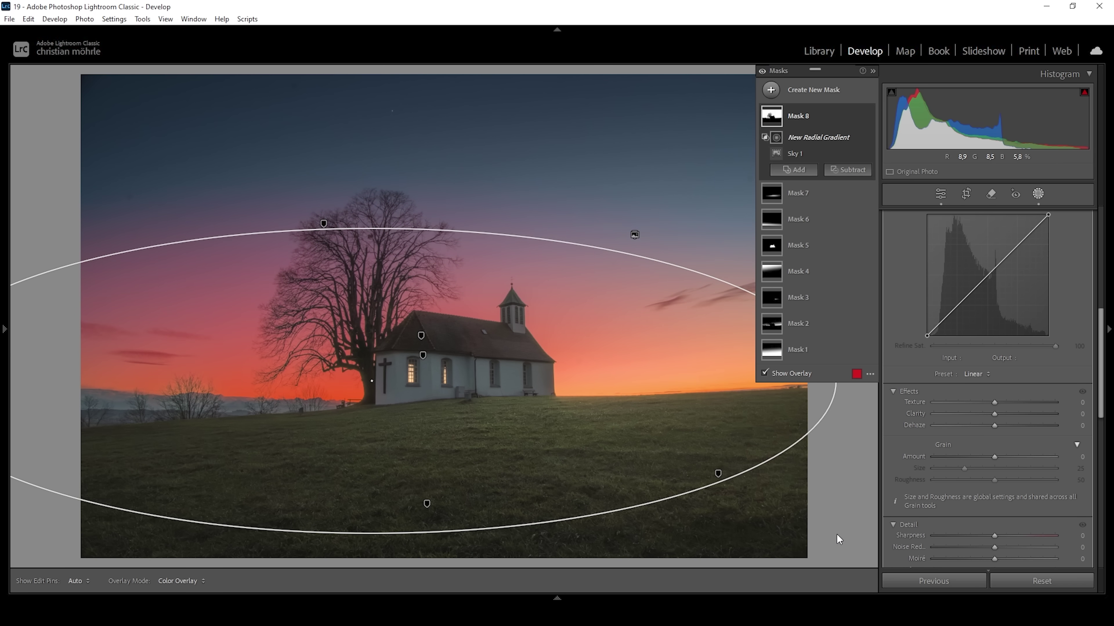
pyautogui.moveTo(369, 368); pyautogui.dragTo(451, 368)
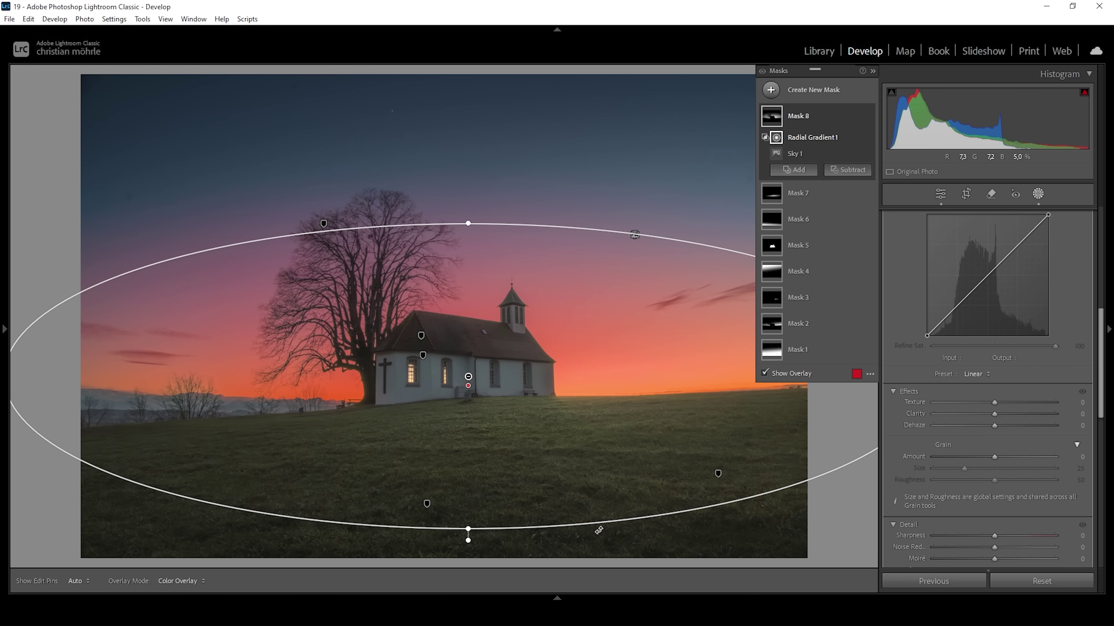
# Step: Set the horizon sky mask's Saturation to 26, Blacks to 69 and Whites to 24
pyautogui.scroll(5, 1046, 421)
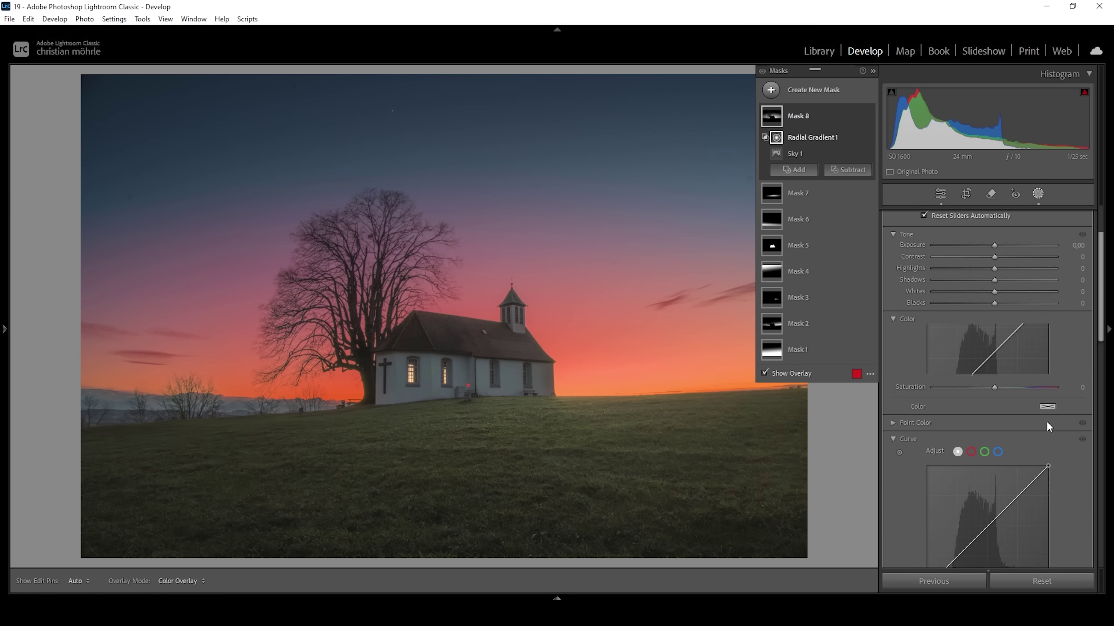
pyautogui.moveTo(997, 472)
pyautogui.mouseDown()
pyautogui.moveTo(1013, 469)
pyautogui.moveTo(997, 470)
pyautogui.mouseUp()
pyautogui.moveTo(994, 387)
pyautogui.mouseDown()
pyautogui.moveTo(1036, 386)
pyautogui.moveTo(1004, 374)
pyautogui.mouseUp()
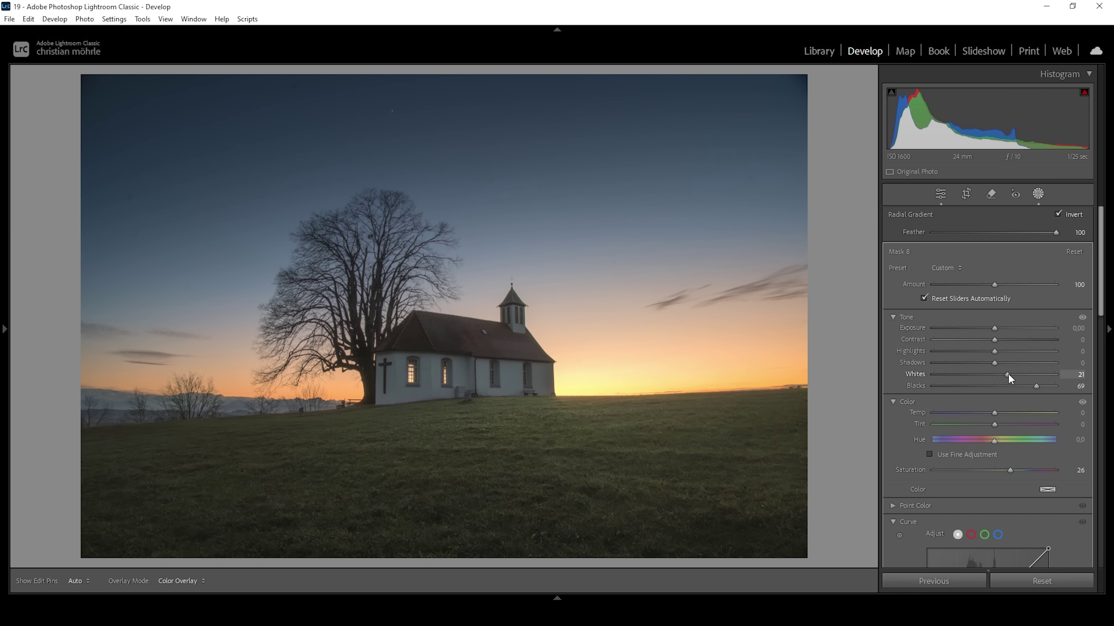
pyautogui.moveTo(1007, 374); pyautogui.dragTo(1009, 374)
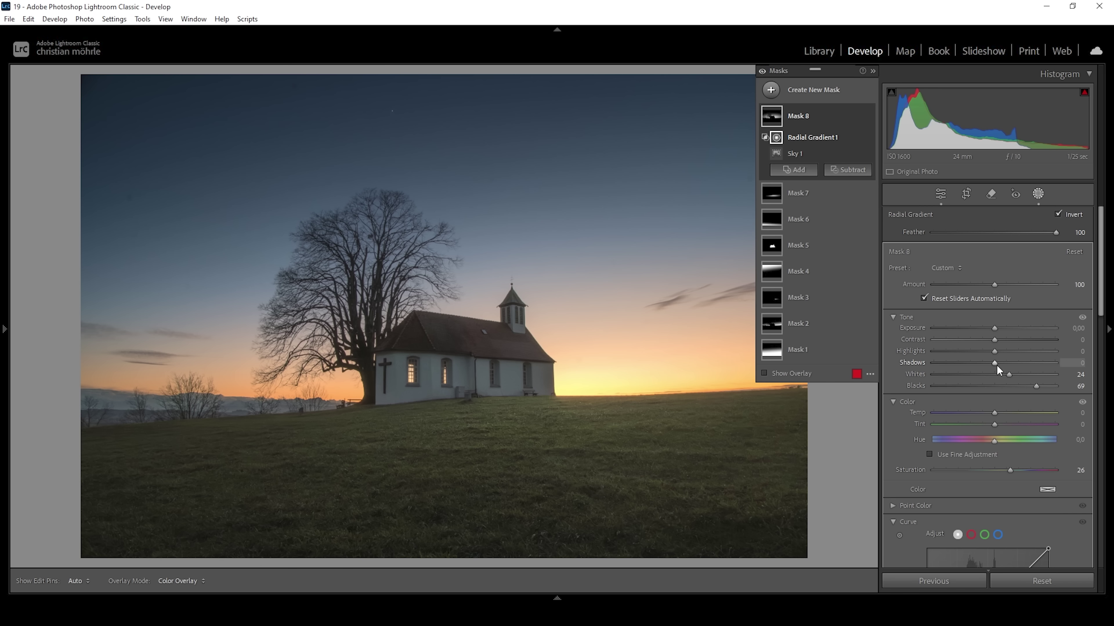
# Step: Add a Color Range mask sampled from the orange glow beside the tree trunk, with Refine at 78
pyautogui.click(770, 89)
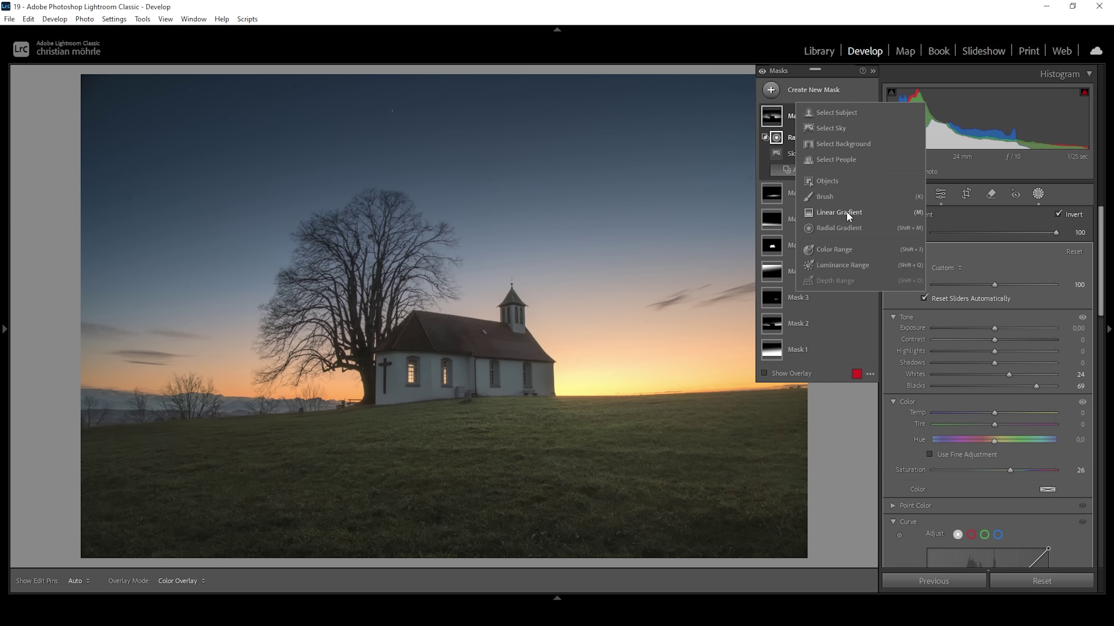
pyautogui.click(844, 249)
pyautogui.click(351, 393)
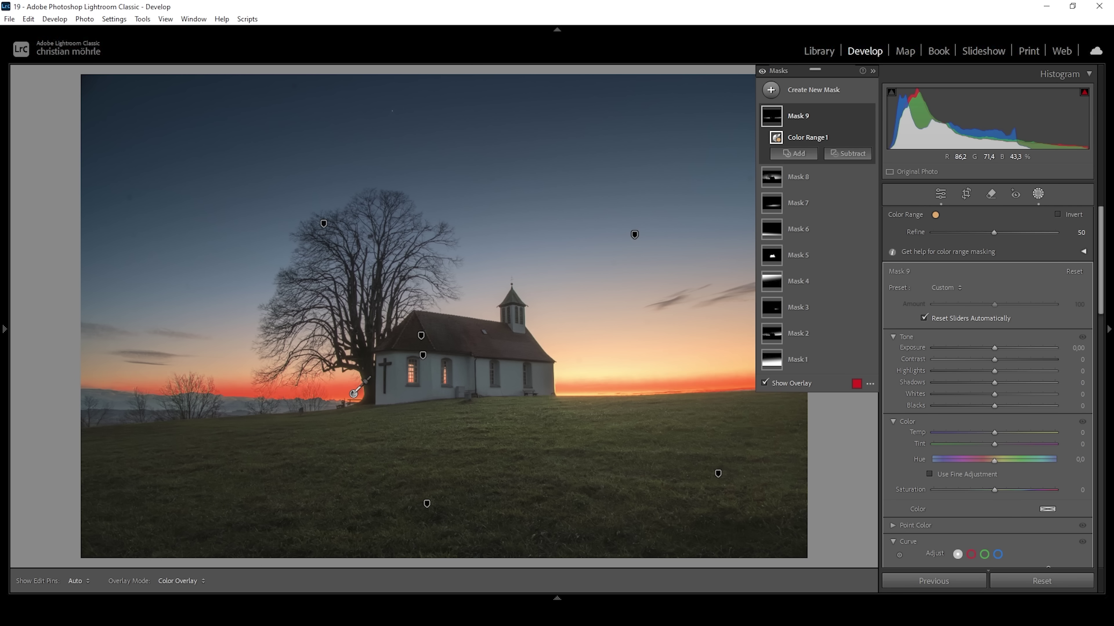
pyautogui.moveTo(992, 231); pyautogui.dragTo(1028, 232)
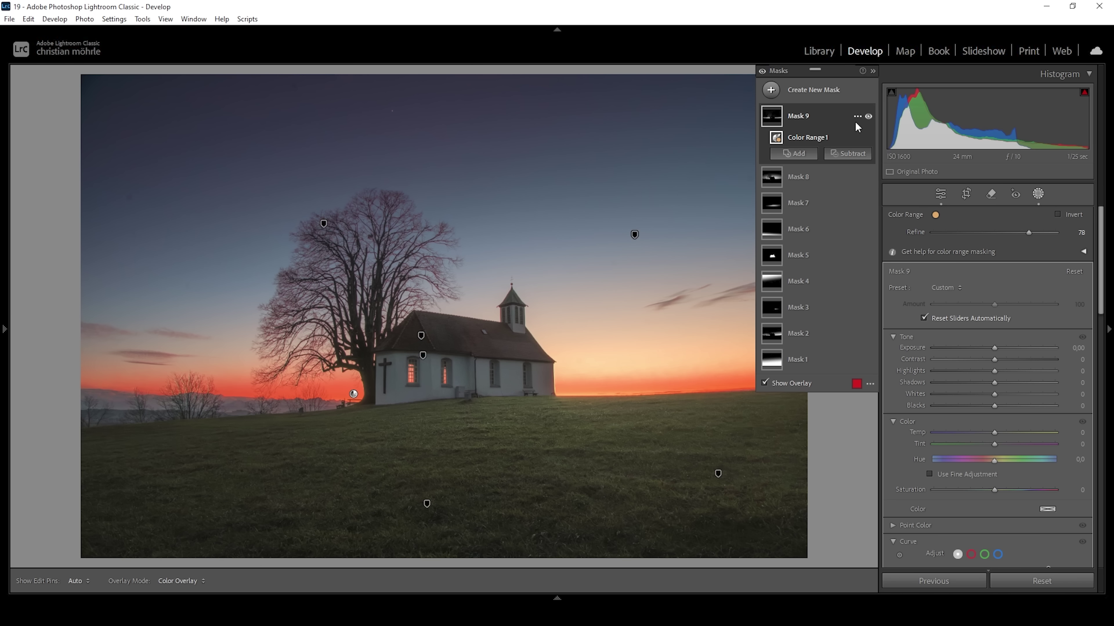
# Step: Intersect the color range mask with a flat radial gradient over the horizon around the tree trunk
pyautogui.click(856, 117)
pyautogui.moveTo(973, 170)
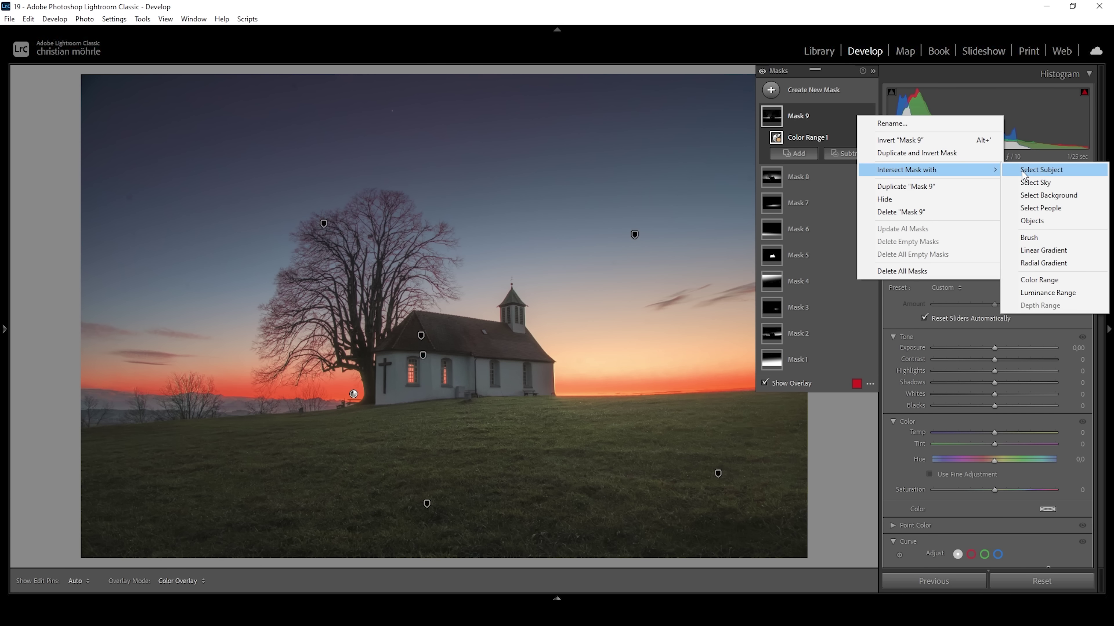
pyautogui.press('Escape')
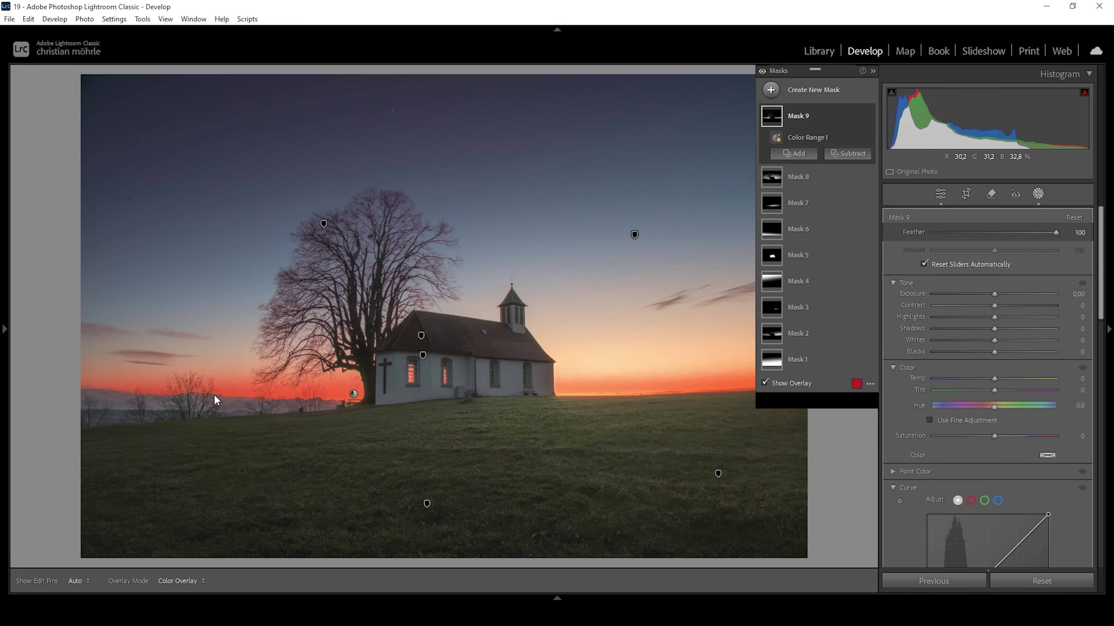
pyautogui.moveTo(245, 397); pyautogui.dragTo(418, 447)
pyautogui.moveTo(75, 397); pyautogui.dragTo(94, 394)
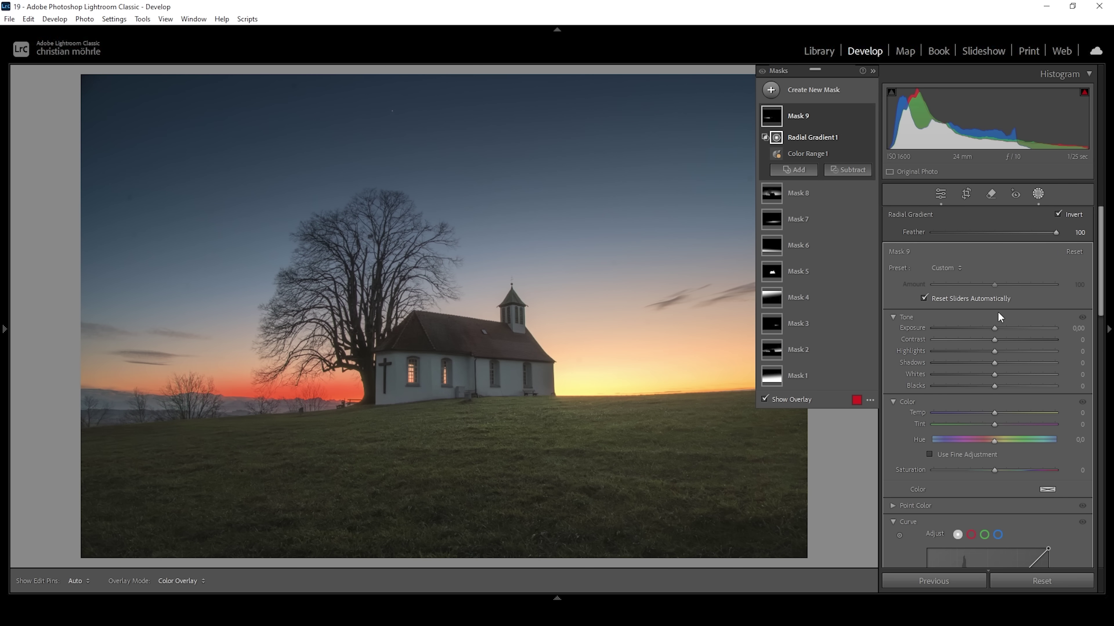
# Step: Brighten the glow around the tree trunk with Exposure 0.31 and Whites 48
pyautogui.moveTo(993, 327); pyautogui.dragTo(999, 327)
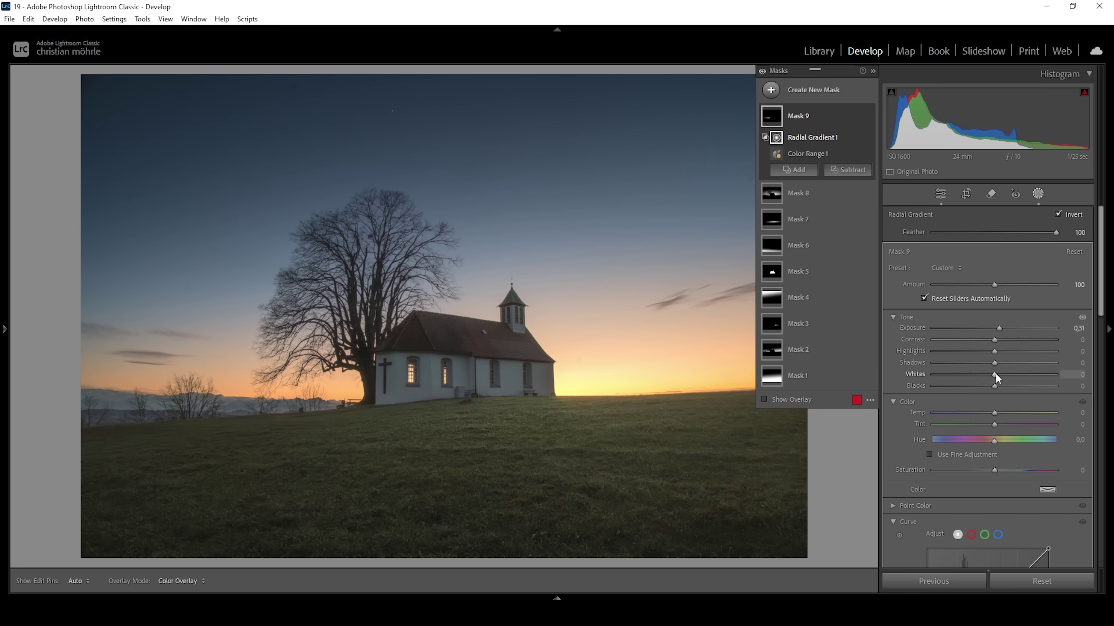
pyautogui.moveTo(995, 375); pyautogui.dragTo(1019, 374)
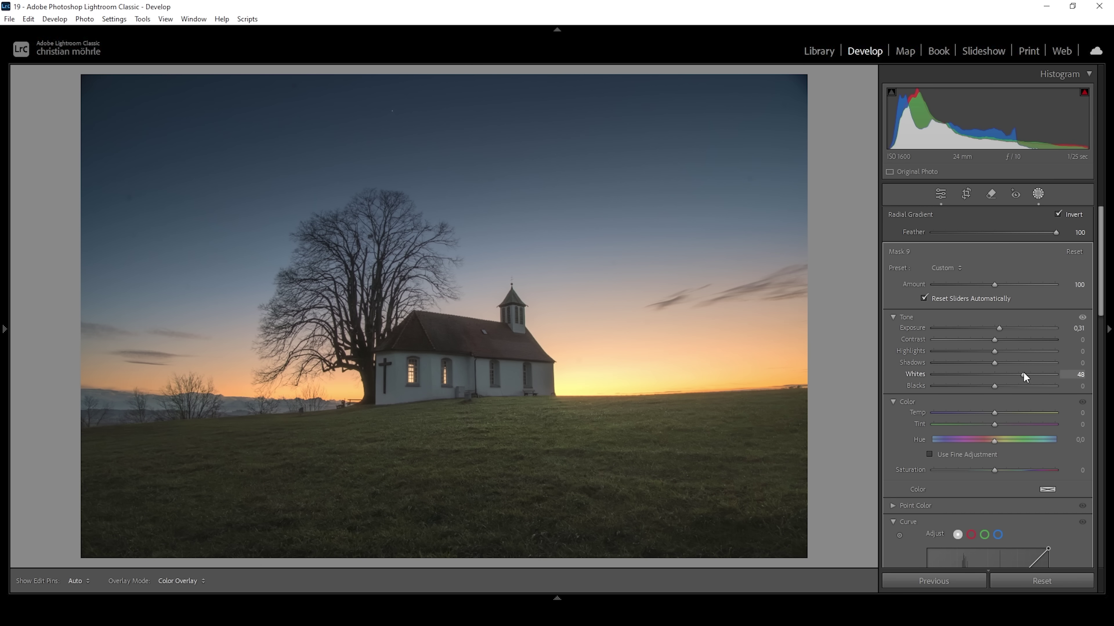
pyautogui.moveTo(1023, 374); pyautogui.dragTo(1023, 374)
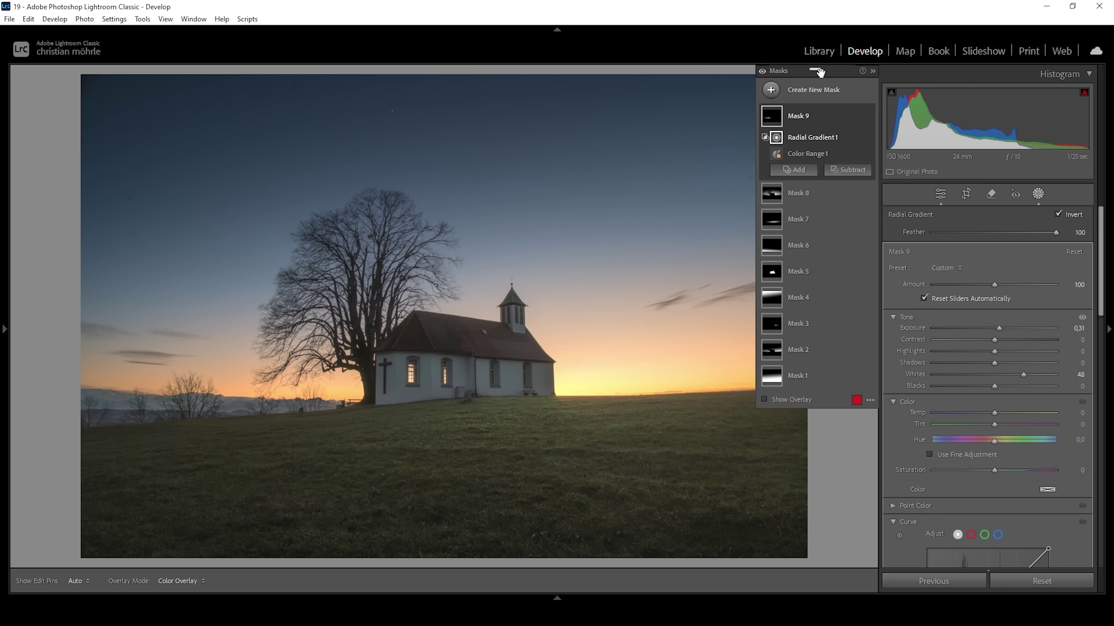
# Step: Compare the photo with all masks hidden and shown, and return to the global edit settings
pyautogui.click(763, 71)
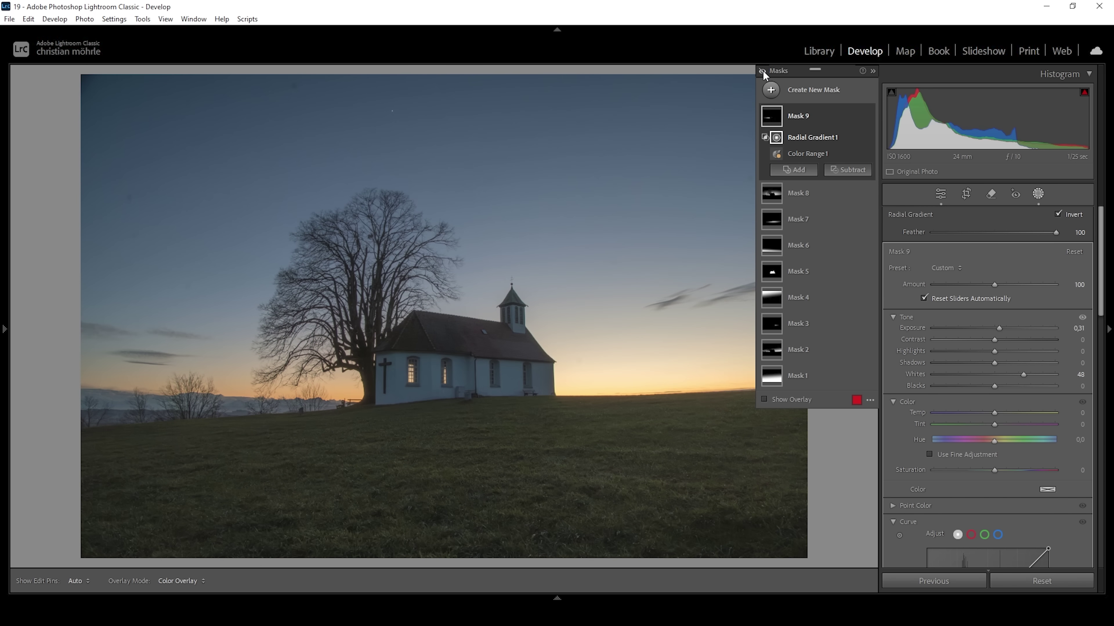
pyautogui.click(762, 71)
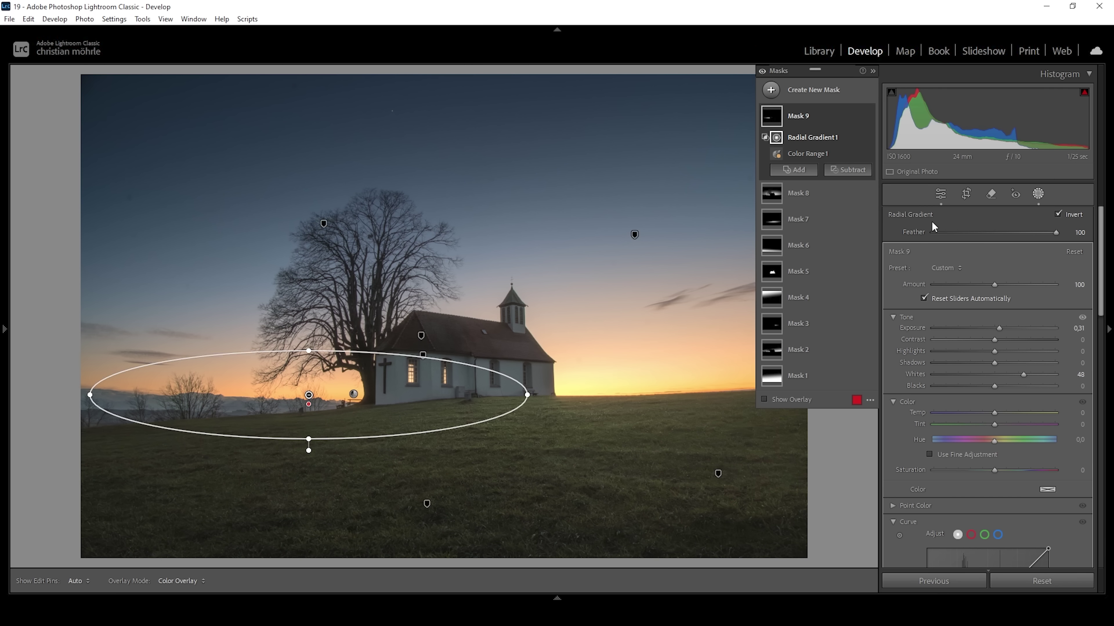
pyautogui.click(941, 193)
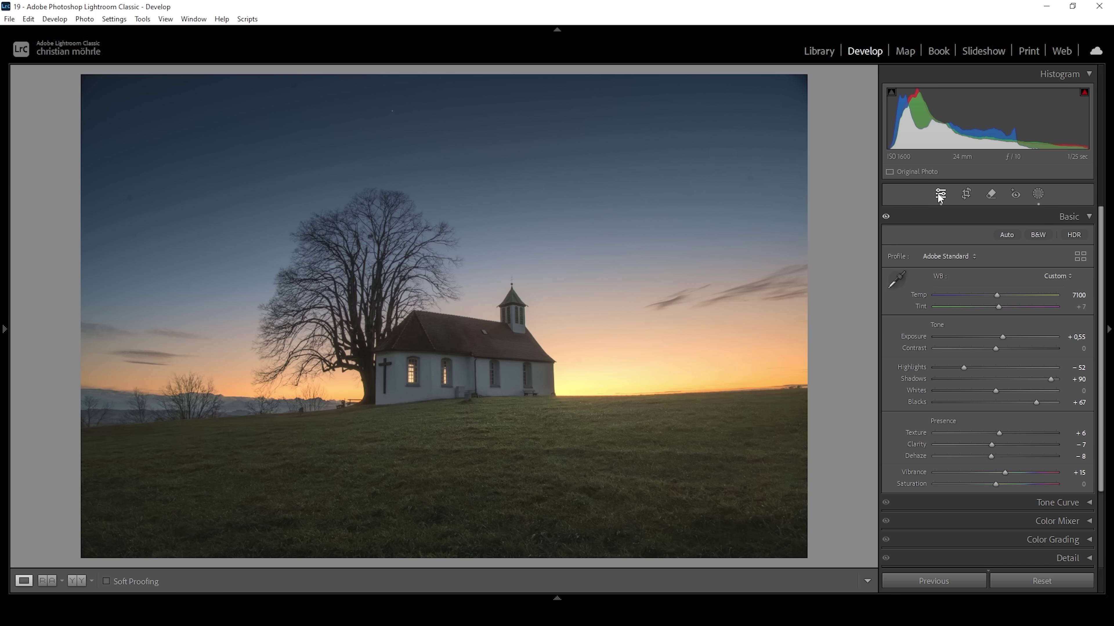
# Step: Darken the blue tones of the photo by lowering the Blue luminance in the Color Mixer
pyautogui.click(1082, 216)
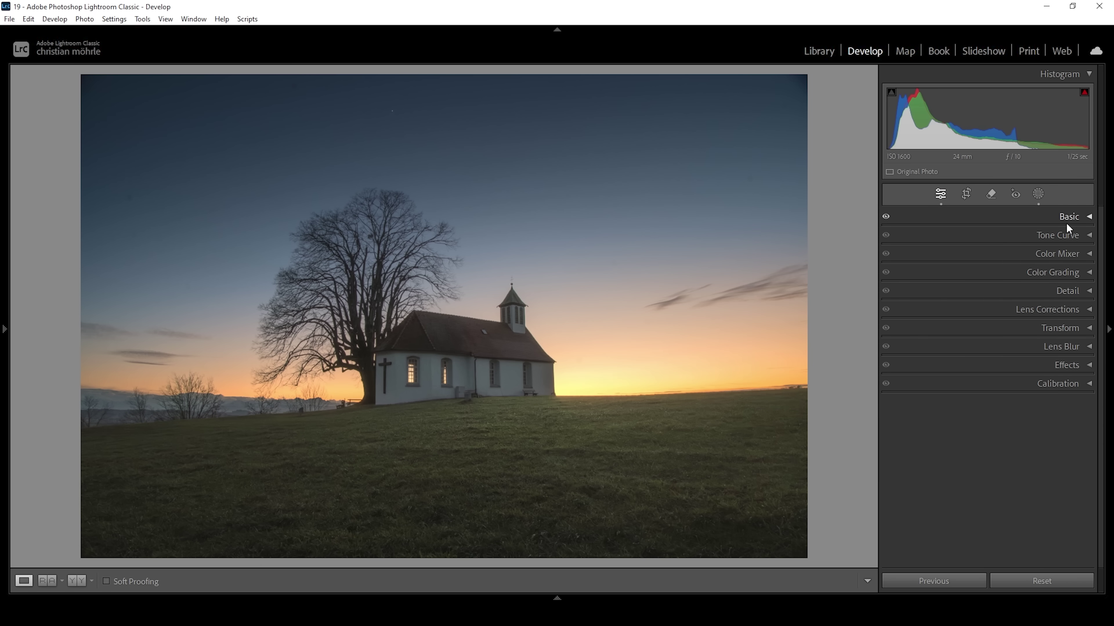
pyautogui.click(1032, 256)
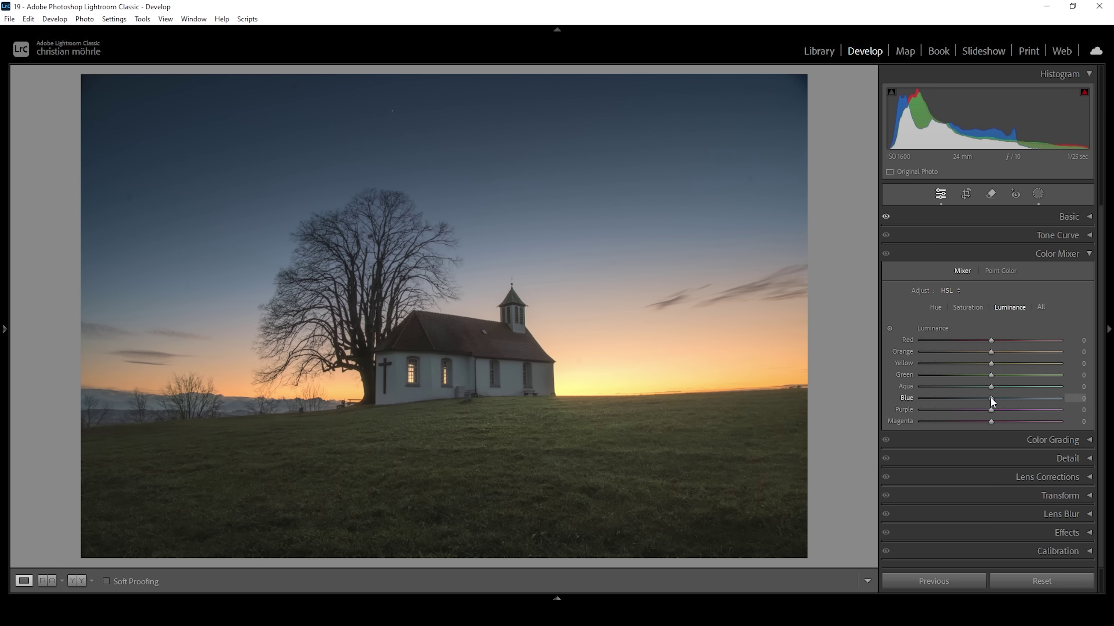
pyautogui.moveTo(990, 397); pyautogui.dragTo(981, 399)
# Step: Shift the Color Mixer hues with Yellow at -38 and Orange at -6, and raise the Green hue
pyautogui.click(936, 306)
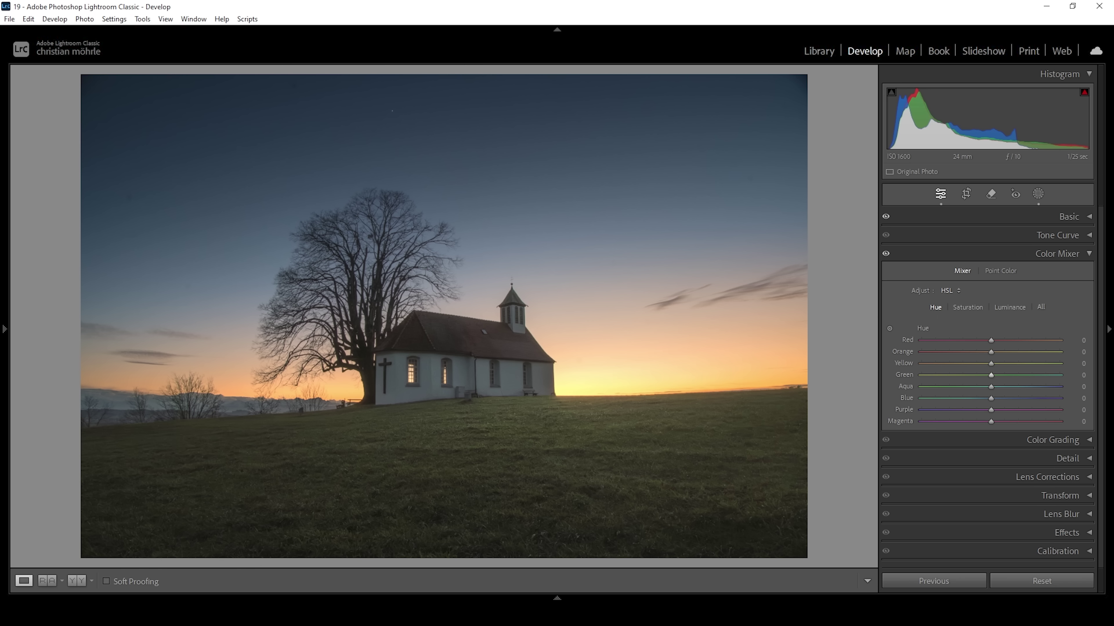
pyautogui.moveTo(989, 365); pyautogui.dragTo(982, 365)
pyautogui.moveTo(975, 366); pyautogui.dragTo(963, 364)
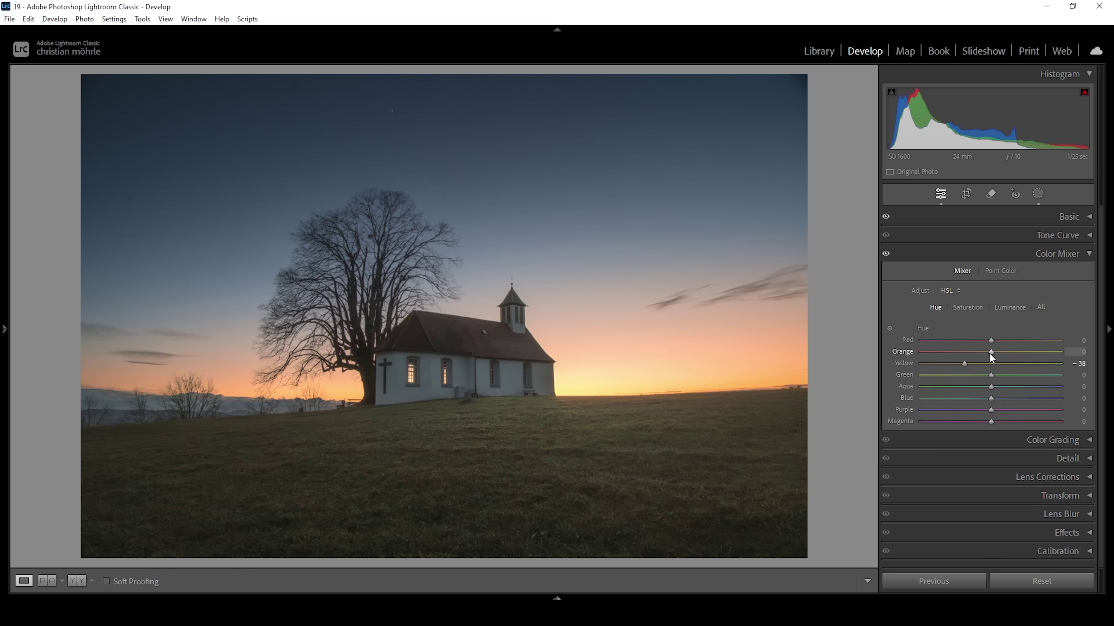
pyautogui.moveTo(988, 353); pyautogui.dragTo(986, 354)
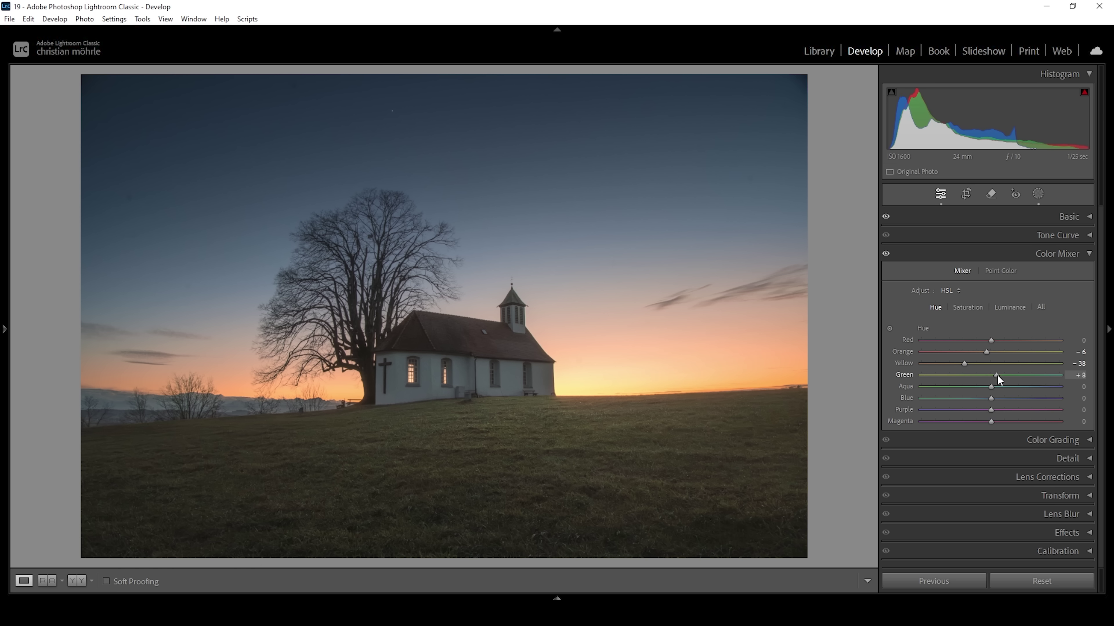
pyautogui.moveTo(997, 375); pyautogui.dragTo(1008, 377)
# Step: Adjust the Color Mixer saturation with Orange at +7, Yellow at -33 and Green at +15
pyautogui.click(975, 307)
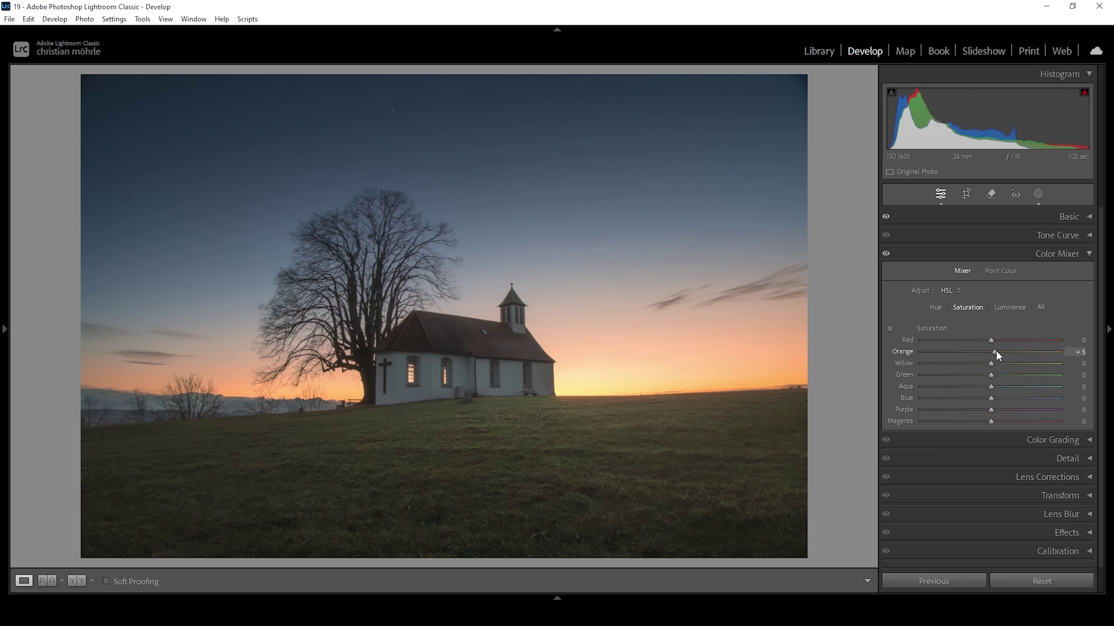
pyautogui.moveTo(990, 363); pyautogui.dragTo(982, 364)
pyautogui.moveTo(980, 364); pyautogui.dragTo(968, 363)
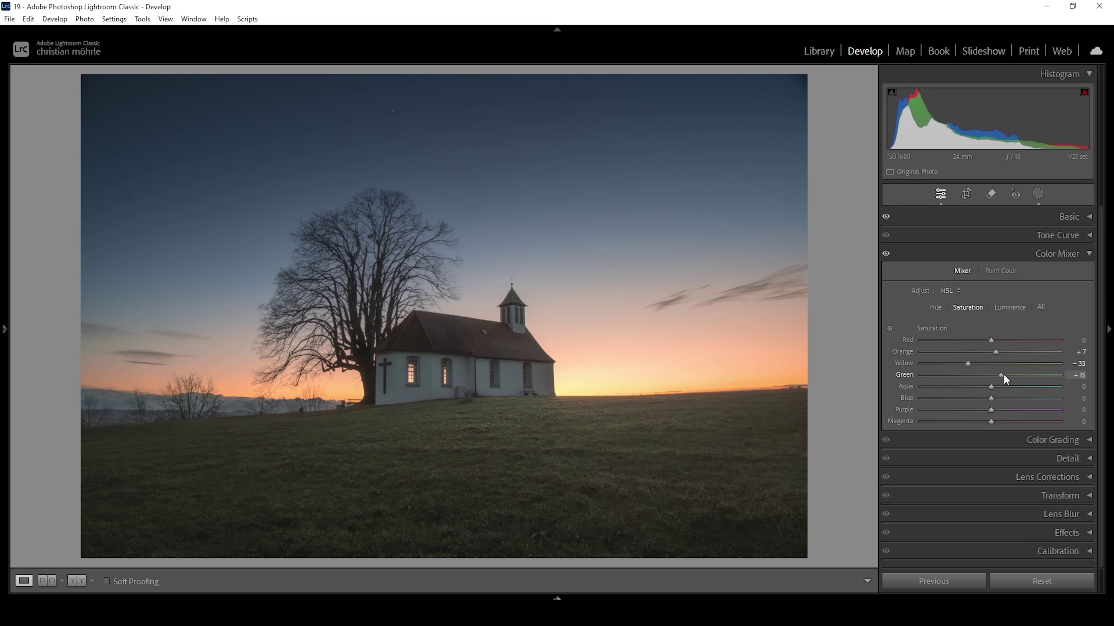
pyautogui.click(1073, 256)
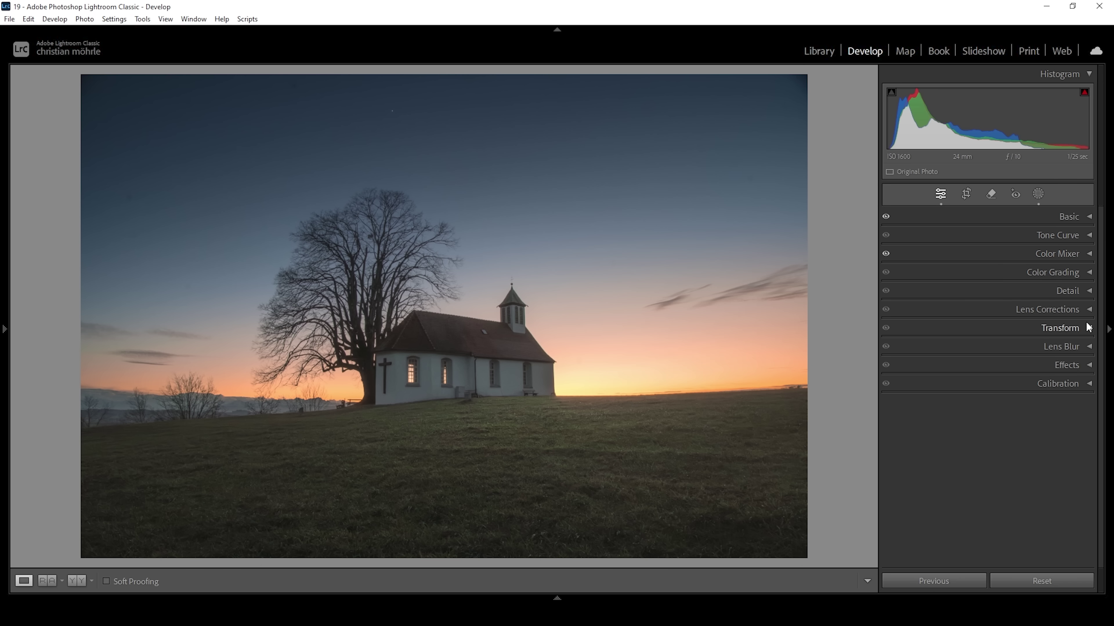
# Step: Color grade the highlights a warm orange with Hue 33 and Saturation 57
pyautogui.click(1080, 271)
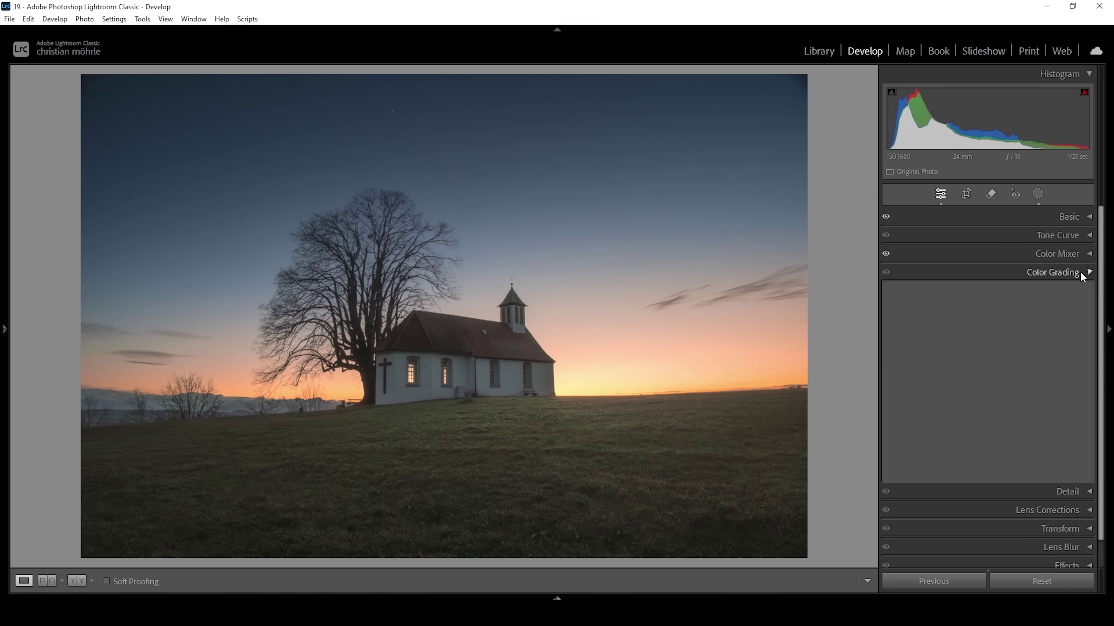
pyautogui.click(1017, 292)
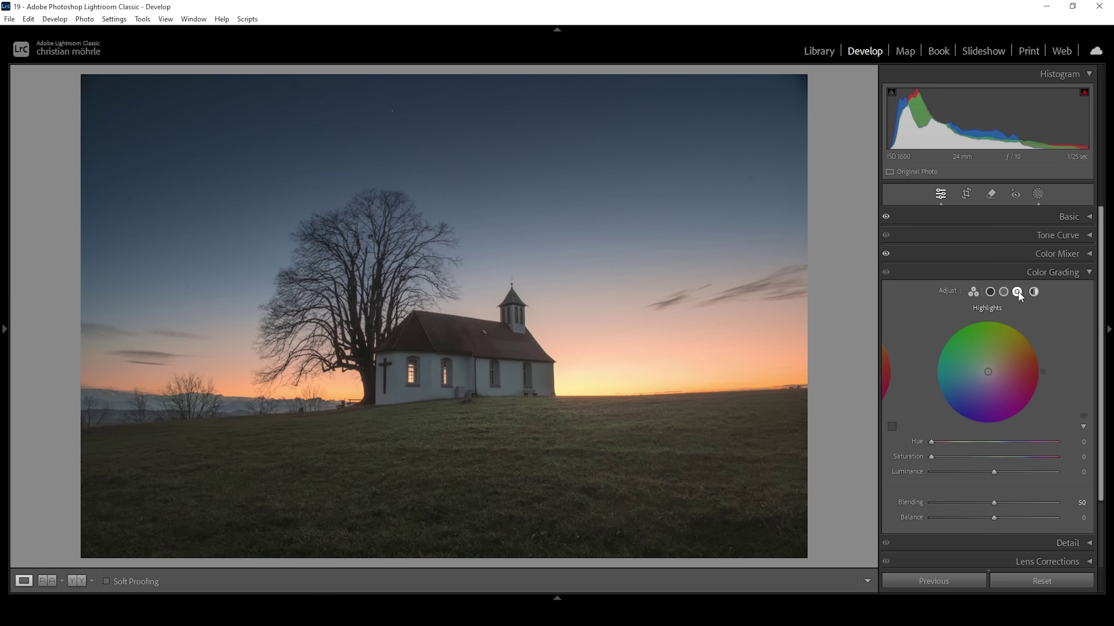
pyautogui.moveTo(931, 443); pyautogui.dragTo(944, 443)
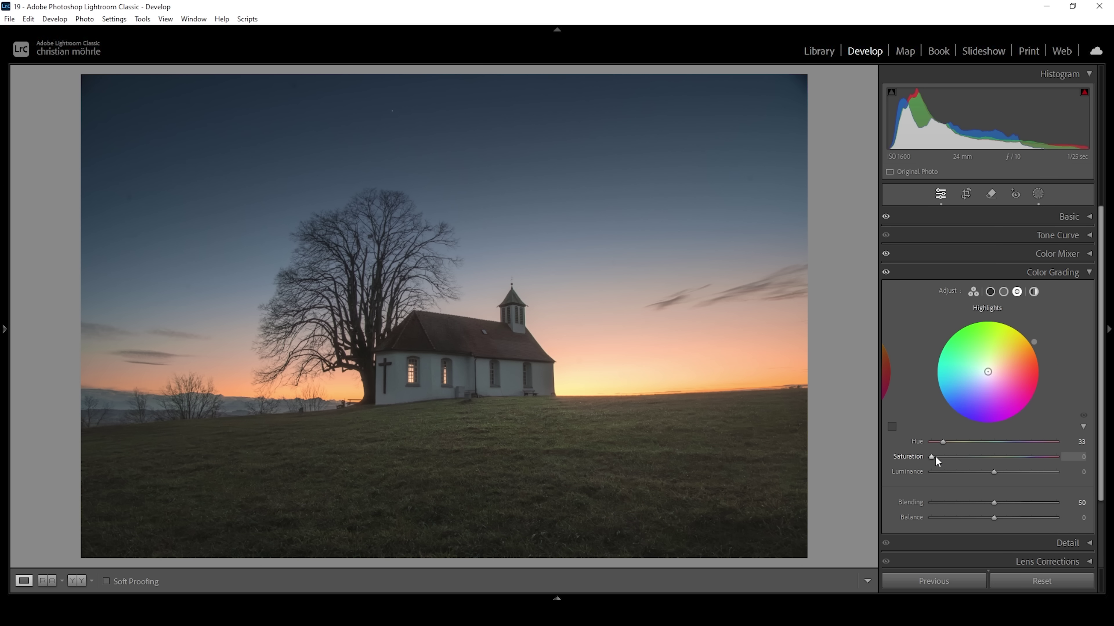
pyautogui.moveTo(934, 456); pyautogui.dragTo(1006, 462)
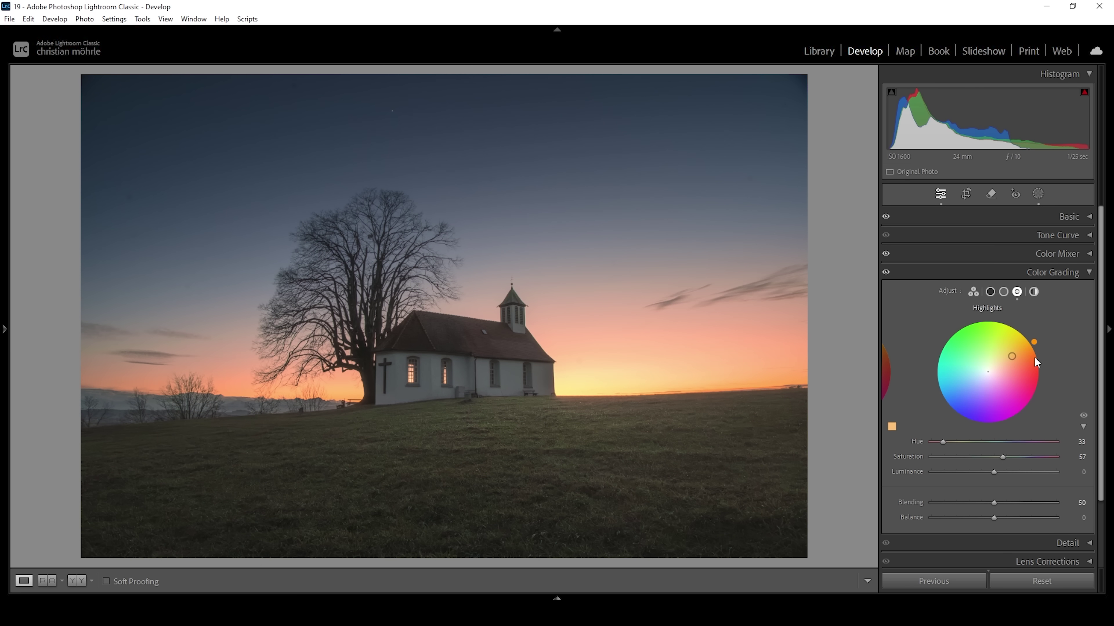
# Step: Tint the shadows slightly blue in Color Grading with Hue 223 and Saturation 3
pyautogui.click(991, 292)
pyautogui.moveTo(932, 442); pyautogui.dragTo(1009, 442)
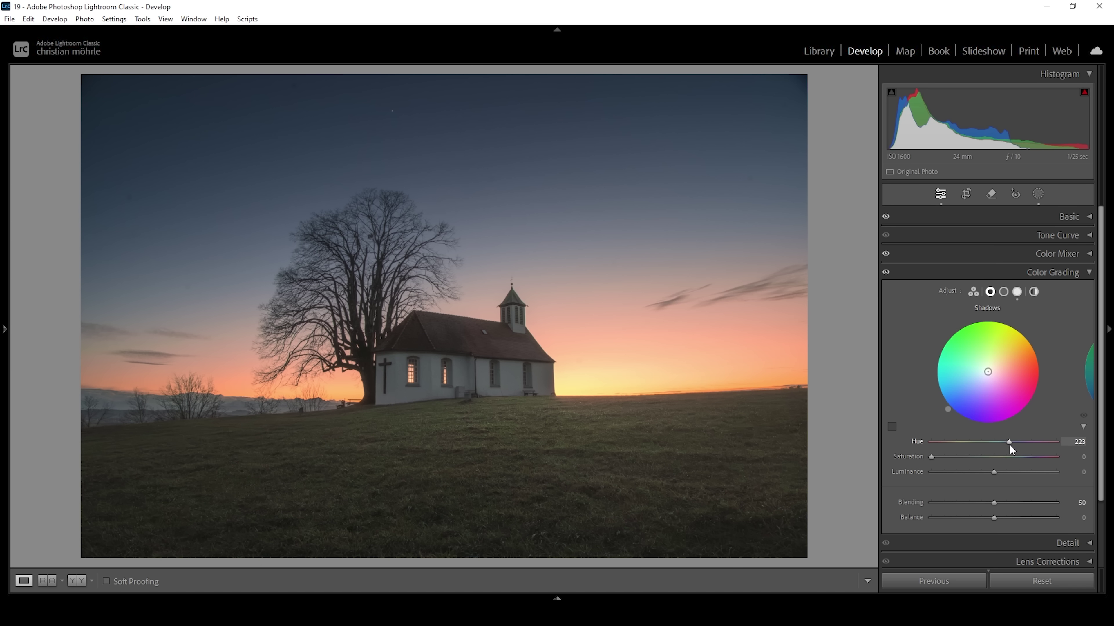
pyautogui.moveTo(932, 458); pyautogui.dragTo(936, 458)
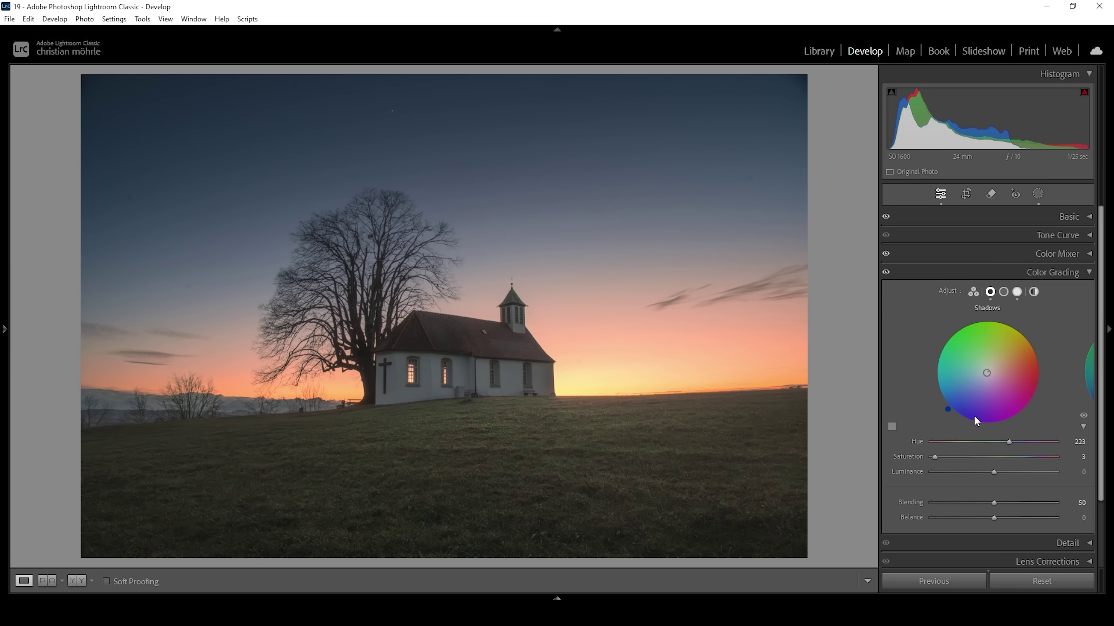
# Step: Add a warm global tint in Color Grading with Hue 23 and Saturation 9
pyautogui.click(1034, 293)
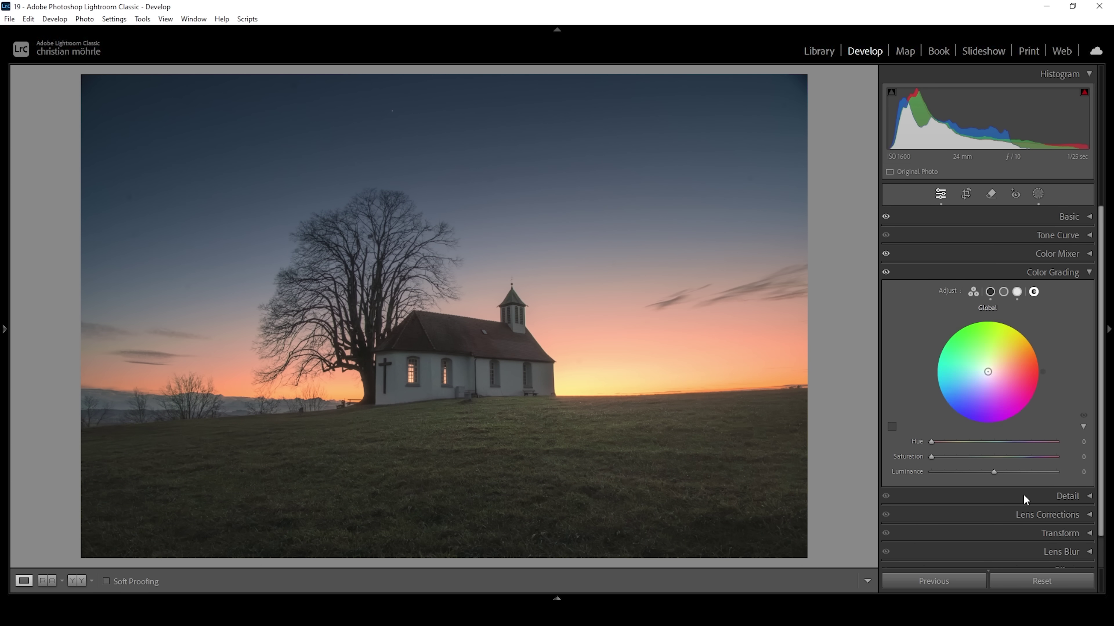
pyautogui.moveTo(931, 441); pyautogui.dragTo(939, 442)
pyautogui.moveTo(931, 457)
pyautogui.mouseDown()
pyautogui.moveTo(944, 464)
pyautogui.moveTo(945, 452)
pyautogui.mouseUp()
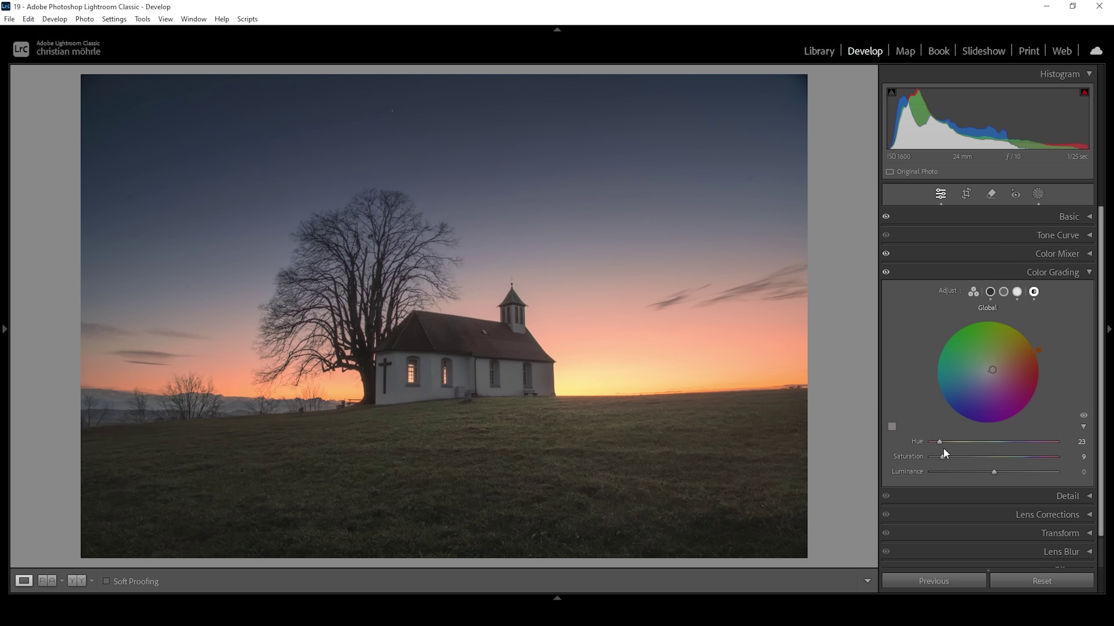
pyautogui.click(1077, 271)
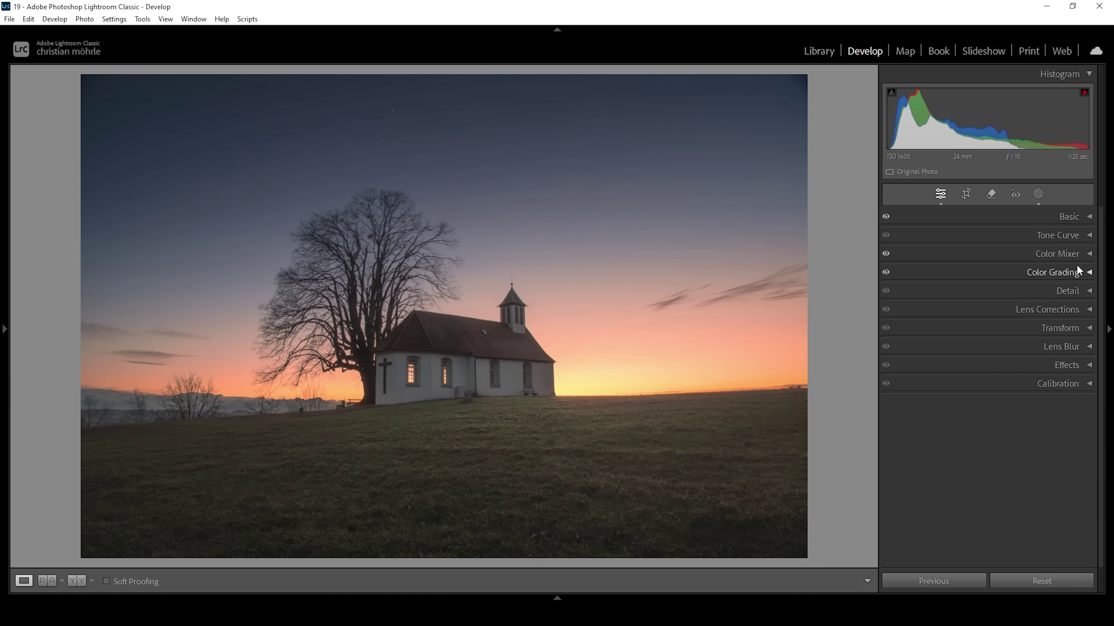
# Step: In Calibration, set Blue Primary Hue to -27 and Saturation to +31, lower the Red Primary Hue and raise its Saturation
pyautogui.click(1054, 385)
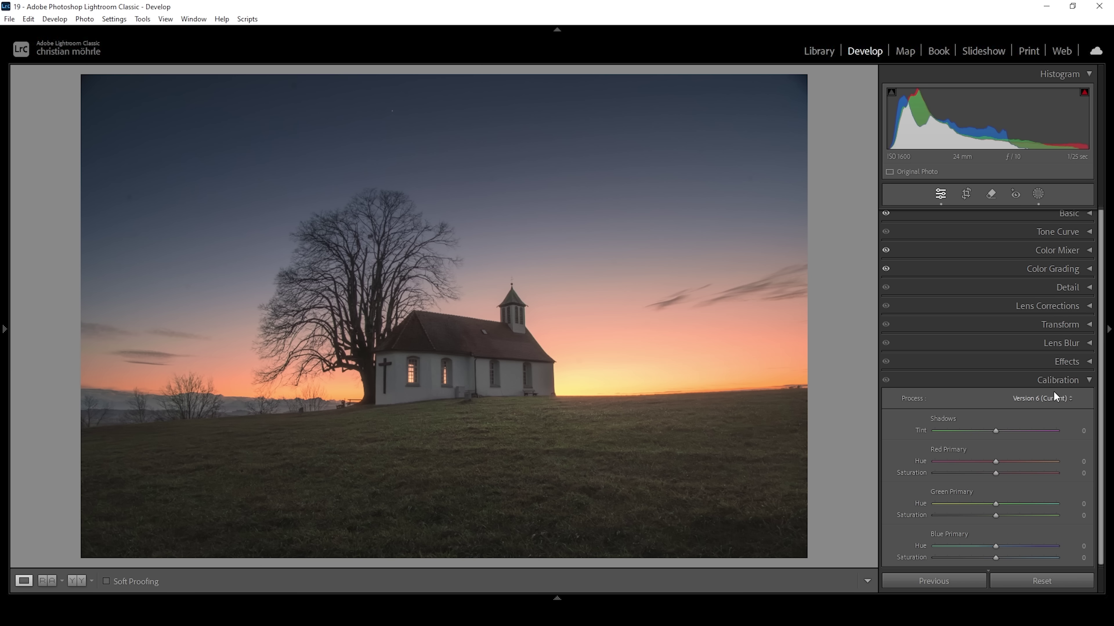
pyautogui.moveTo(1095, 434); pyautogui.dragTo(1091, 456)
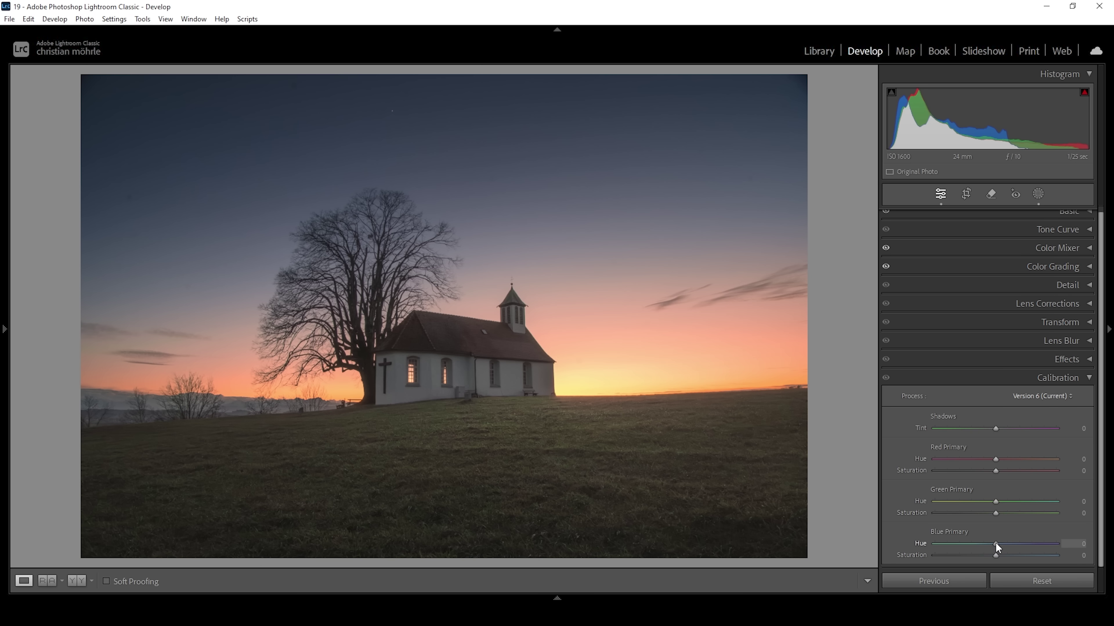
pyautogui.moveTo(995, 544); pyautogui.dragTo(978, 544)
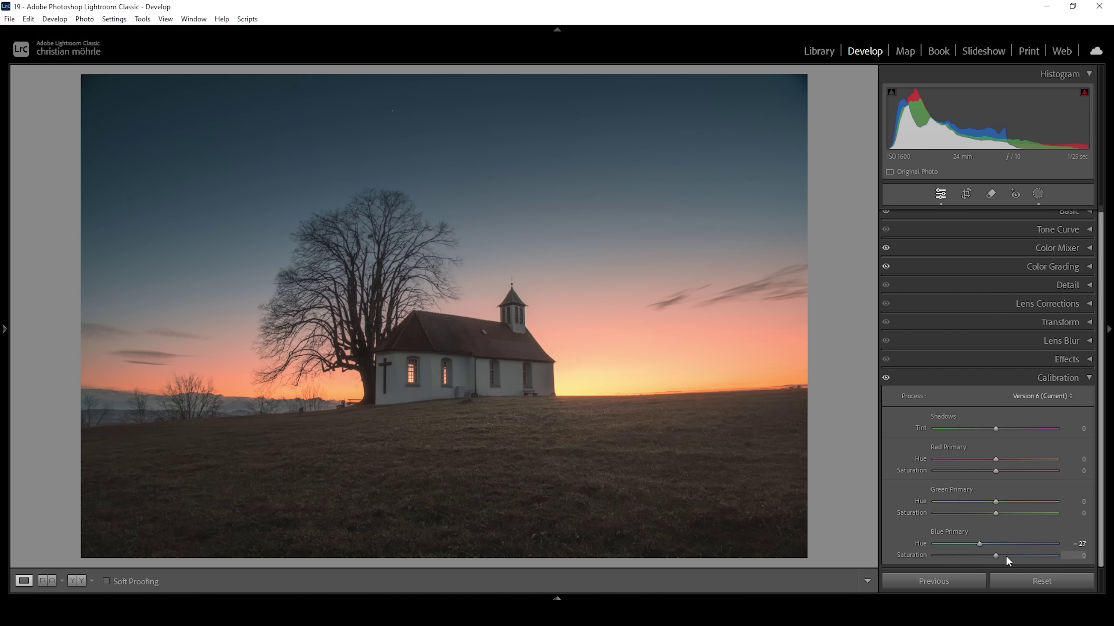
pyautogui.moveTo(1000, 556); pyautogui.dragTo(1020, 558)
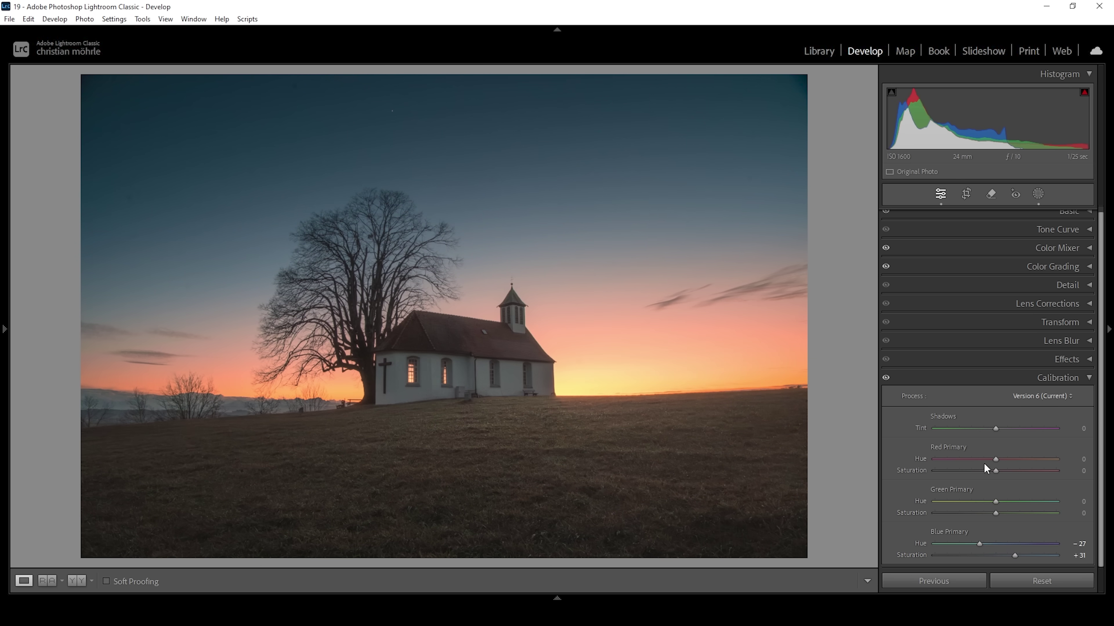
pyautogui.moveTo(997, 460); pyautogui.dragTo(982, 459)
pyautogui.moveTo(1006, 470); pyautogui.dragTo(1010, 470)
pyautogui.click(1082, 378)
# Step: Sharpen the photo with Amount 76, Radius 0.5, Detail 100 and Masking 79
pyautogui.click(1079, 290)
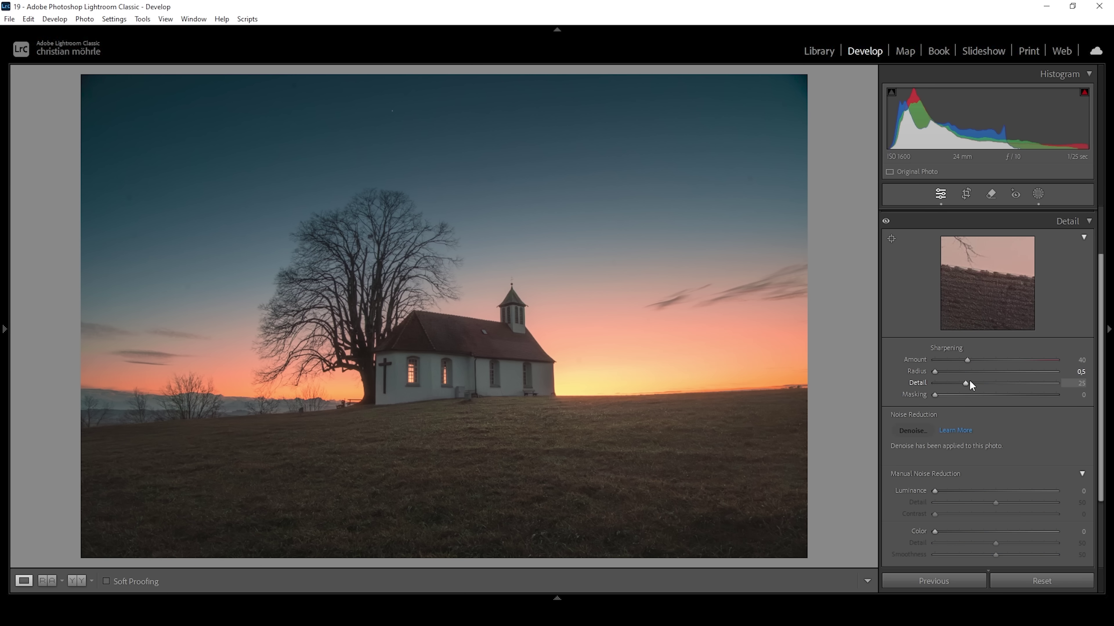
pyautogui.moveTo(939, 396); pyautogui.dragTo(1031, 398)
# Step: Crop the photo slightly tighter around the chapel and tree
pyautogui.click(966, 193)
pyautogui.moveTo(84, 78); pyautogui.dragTo(123, 97)
pyautogui.click(931, 190)
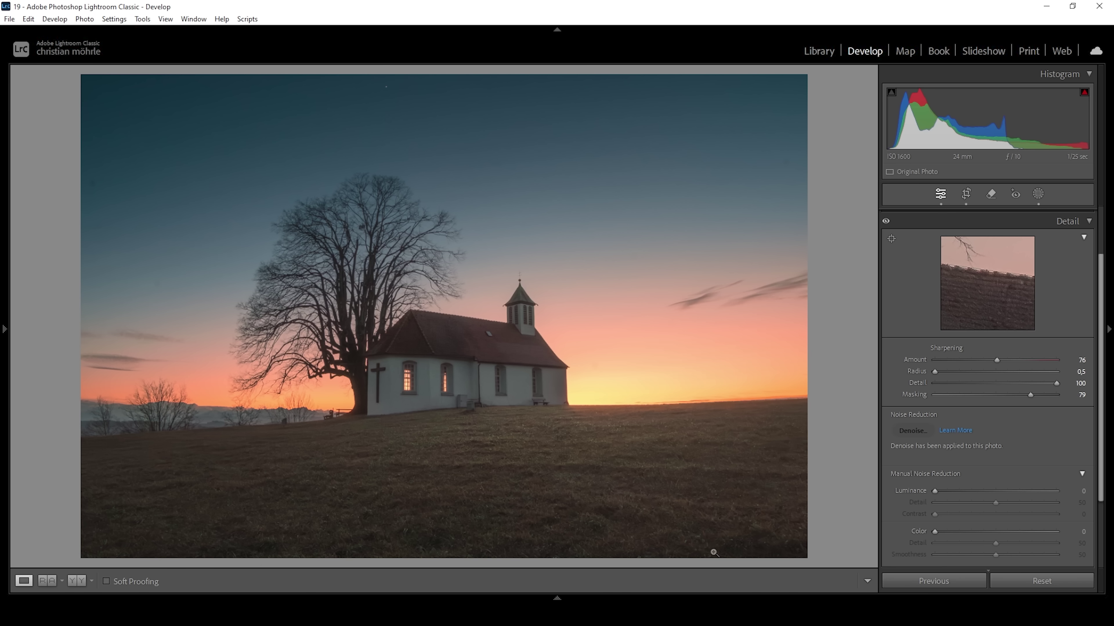
# Step: Open the edited chapel photo as a Smart Object in Photoshop
pyautogui.click(557, 598)
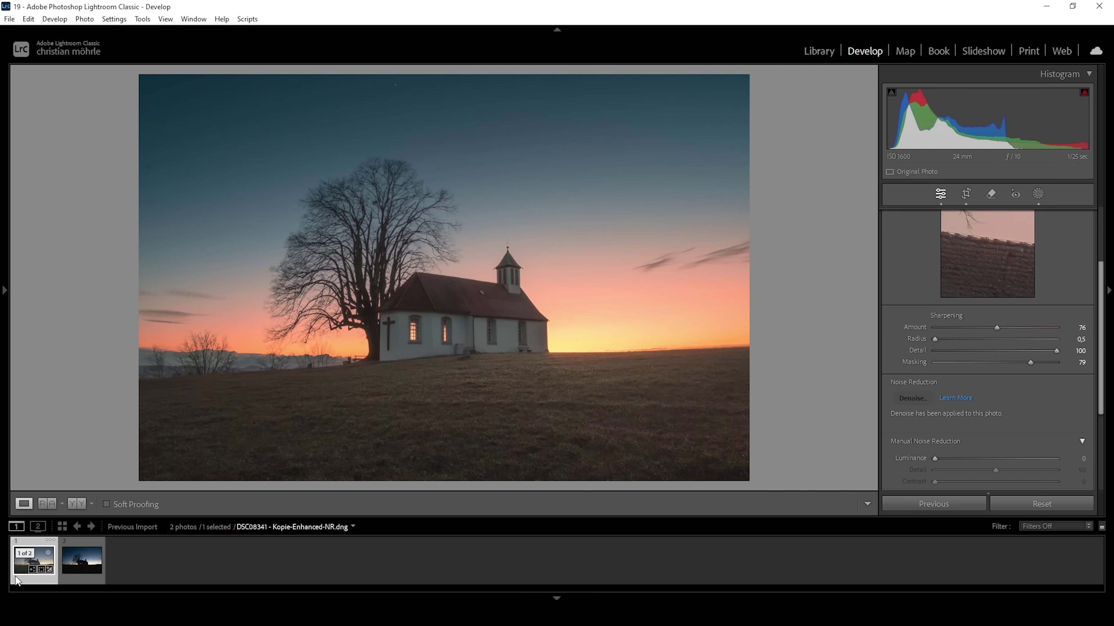
pyautogui.rightClick(16, 580)
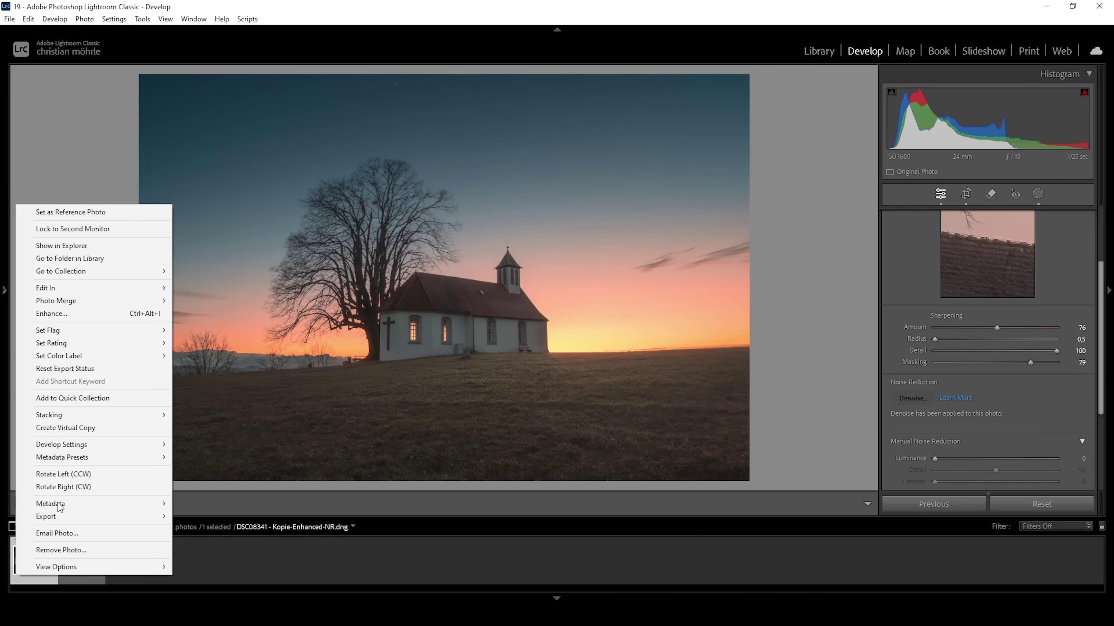
pyautogui.moveTo(154, 291)
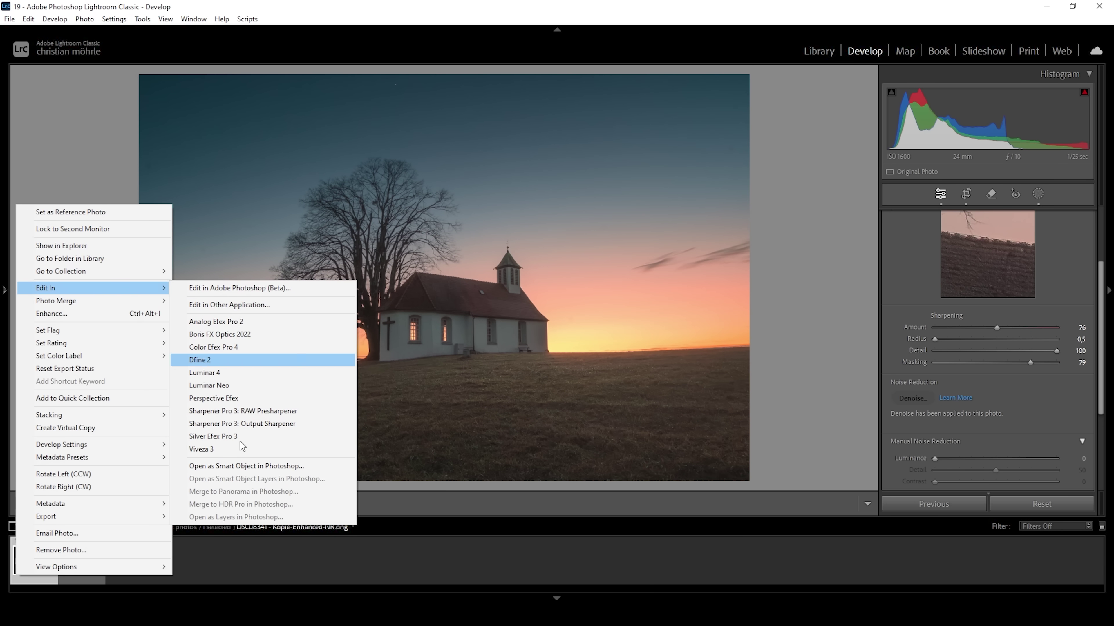
pyautogui.click(245, 467)
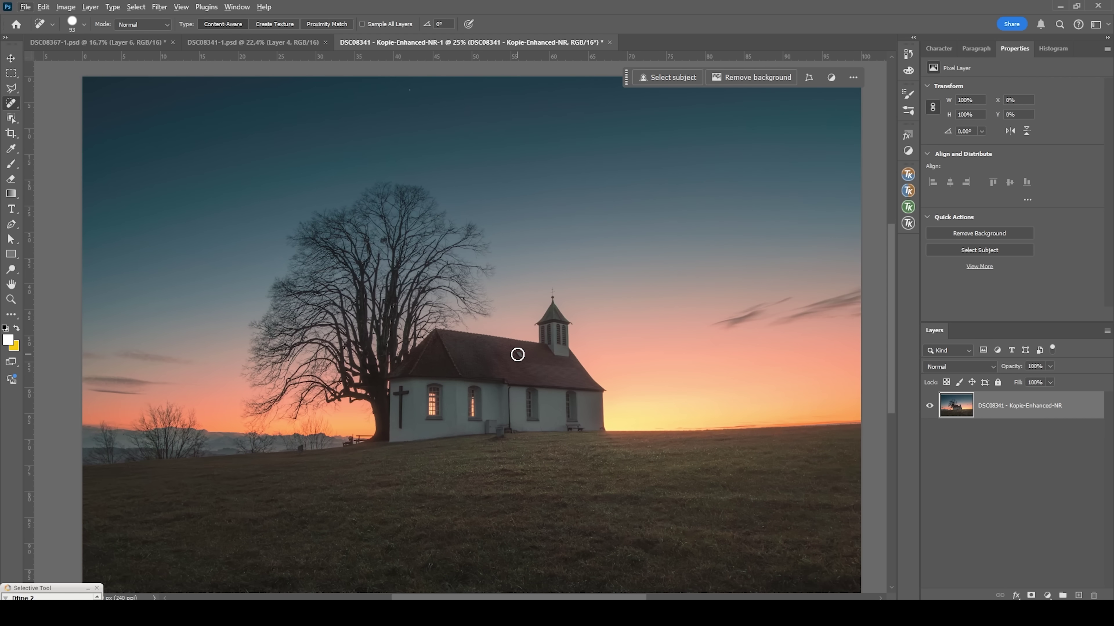
# Step: Remove the small bright star near the upper edge of the sky with the Spot Healing Brush
pyautogui.moveTo(519, 354); pyautogui.dragTo(519, 354)
pyautogui.scroll(1, 521, 365)
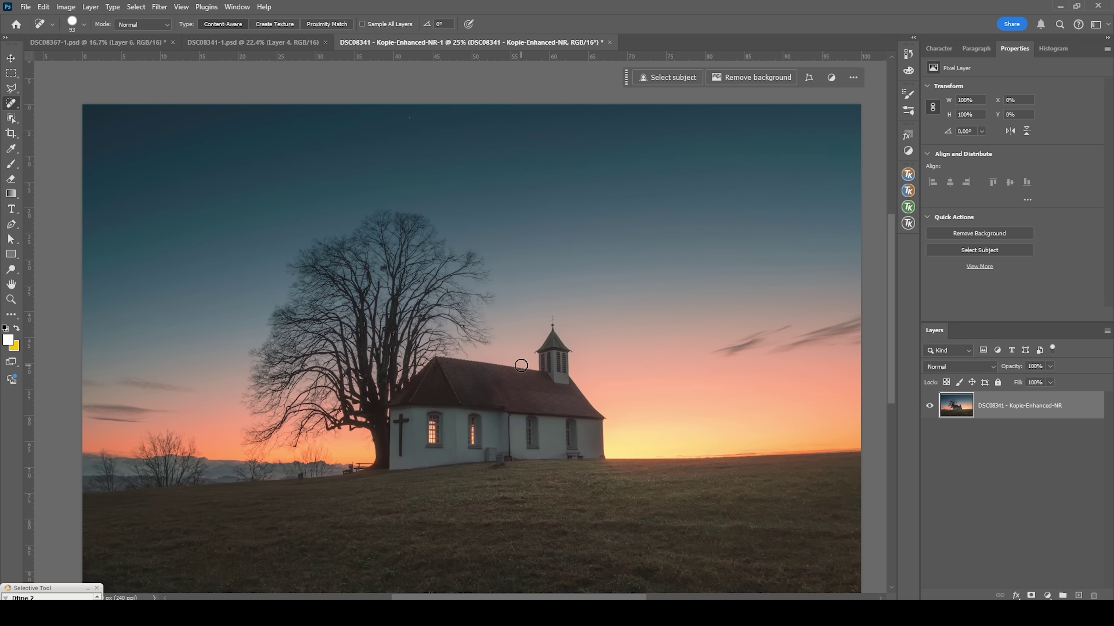
pyautogui.moveTo(410, 119); pyautogui.dragTo(417, 129)
pyautogui.scroll(-2, 754, 341)
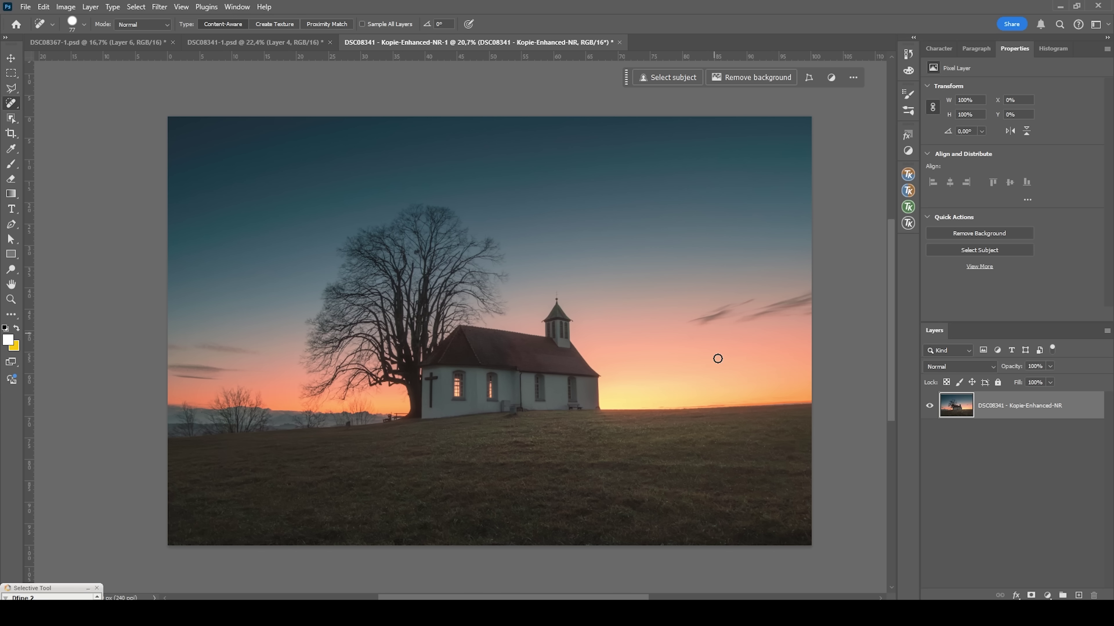
# Step: Add a new empty layer above the photo and set its blend mode to Soft Light
pyautogui.click(1078, 595)
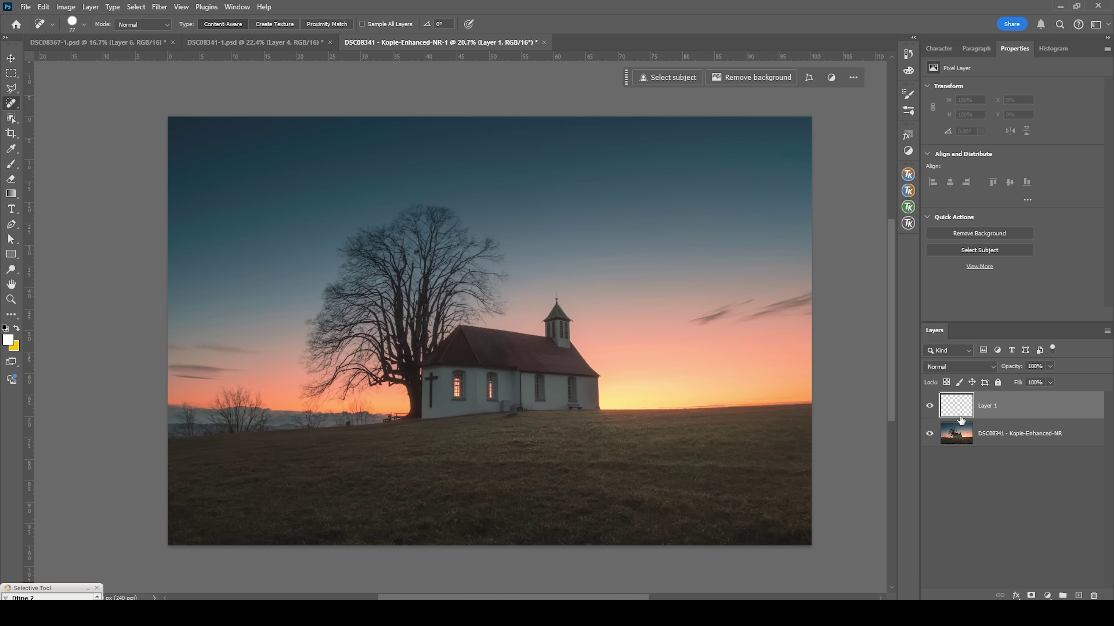
pyautogui.click(959, 366)
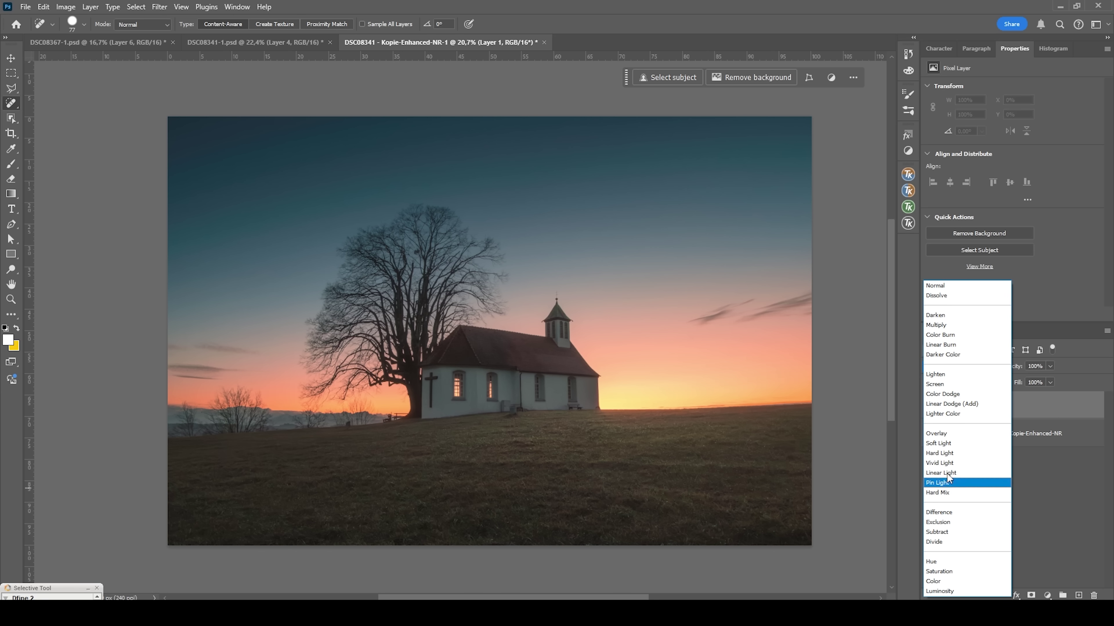
pyautogui.click(956, 442)
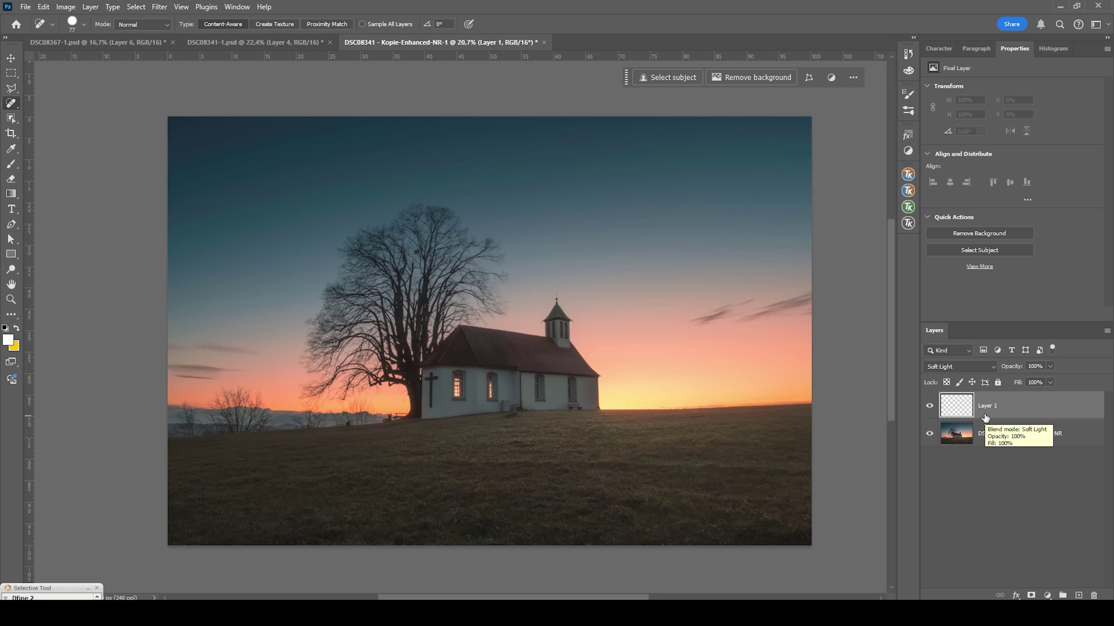
# Step: Paint a soft glow beside the chapel's sunset-side corner with a 10% opacity brush in yellow sampled from the horizon
pyautogui.press('b')
pyautogui.keyDown('alt'); pyautogui.scroll(5, 721, 403); pyautogui.keyUp('alt')
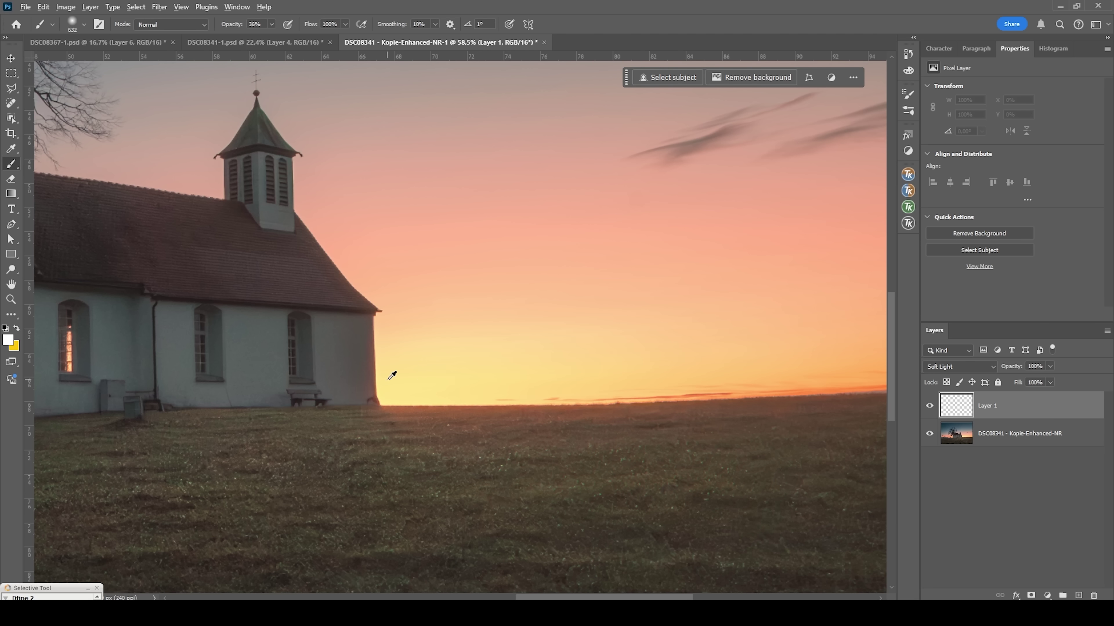
pyautogui.keyDown('alt'); pyautogui.click(400, 375); pyautogui.keyUp('alt')
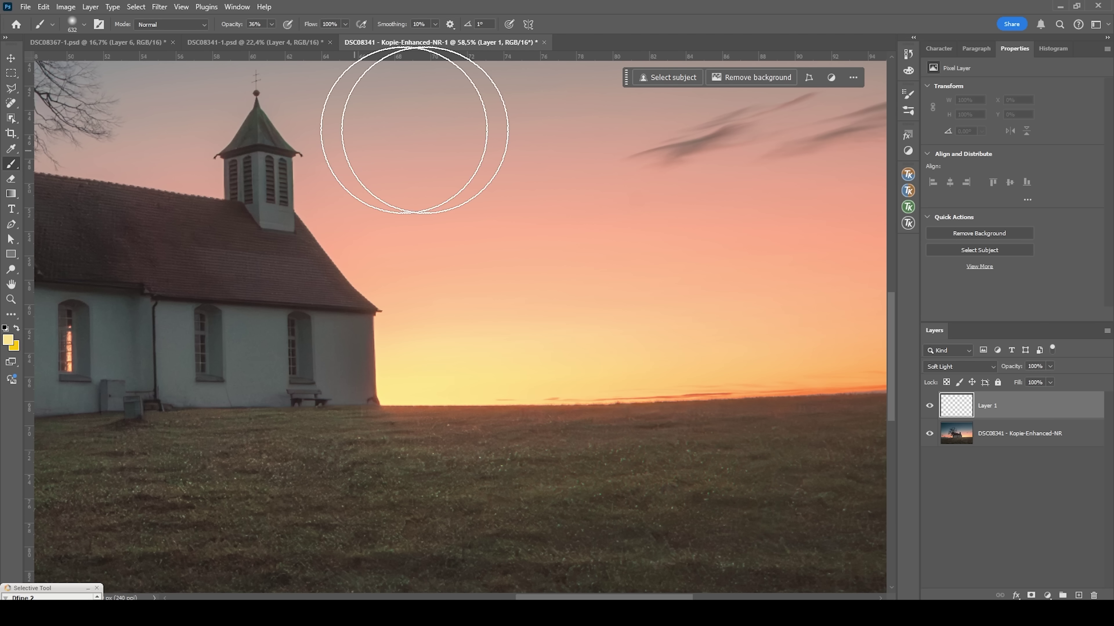
pyautogui.click(271, 24)
pyautogui.moveTo(271, 39); pyautogui.dragTo(259, 39)
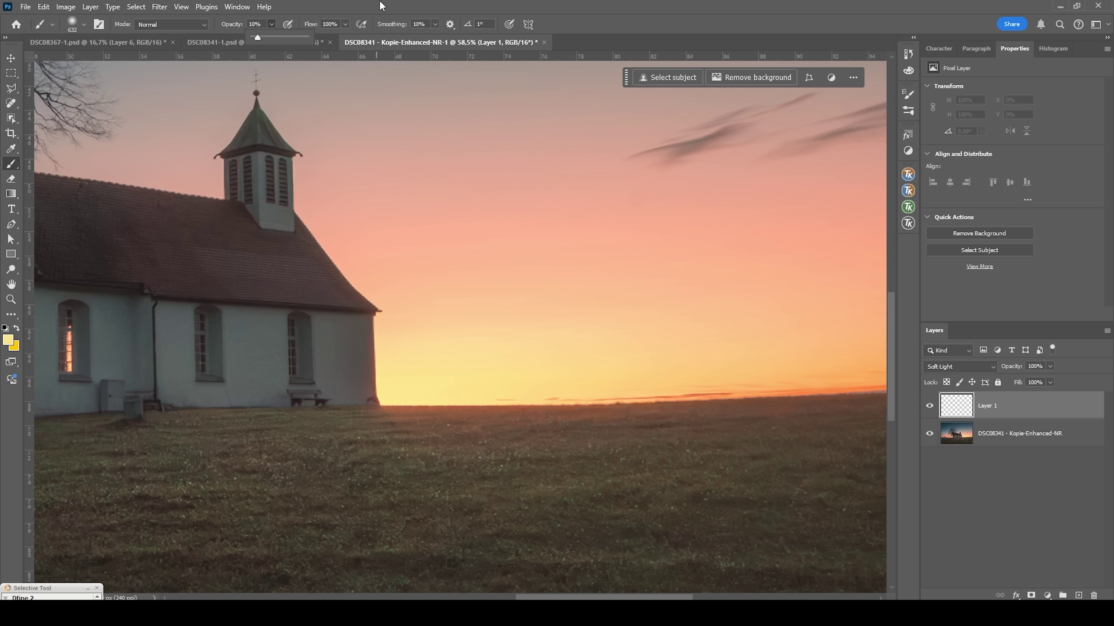
pyautogui.moveTo(376, 366)
pyautogui.mouseDown()
pyautogui.moveTo(347, 358)
pyautogui.moveTo(382, 382)
pyautogui.moveTo(450, 361)
pyautogui.moveTo(404, 340)
pyautogui.moveTo(374, 279)
pyautogui.moveTo(360, 249)
pyautogui.mouseUp()
pyautogui.scroll(-2, 398, 373)
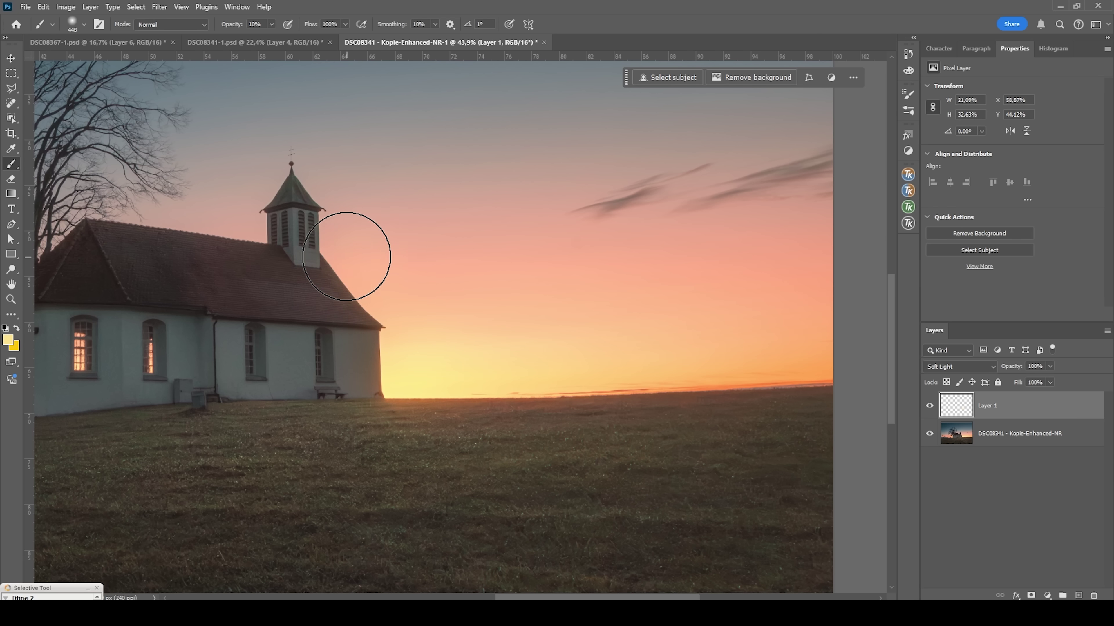
pyautogui.moveTo(422, 343)
pyautogui.mouseDown()
pyautogui.moveTo(403, 342)
pyautogui.moveTo(390, 373)
pyautogui.moveTo(550, 374)
pyautogui.mouseUp()
pyautogui.click(403, 342)
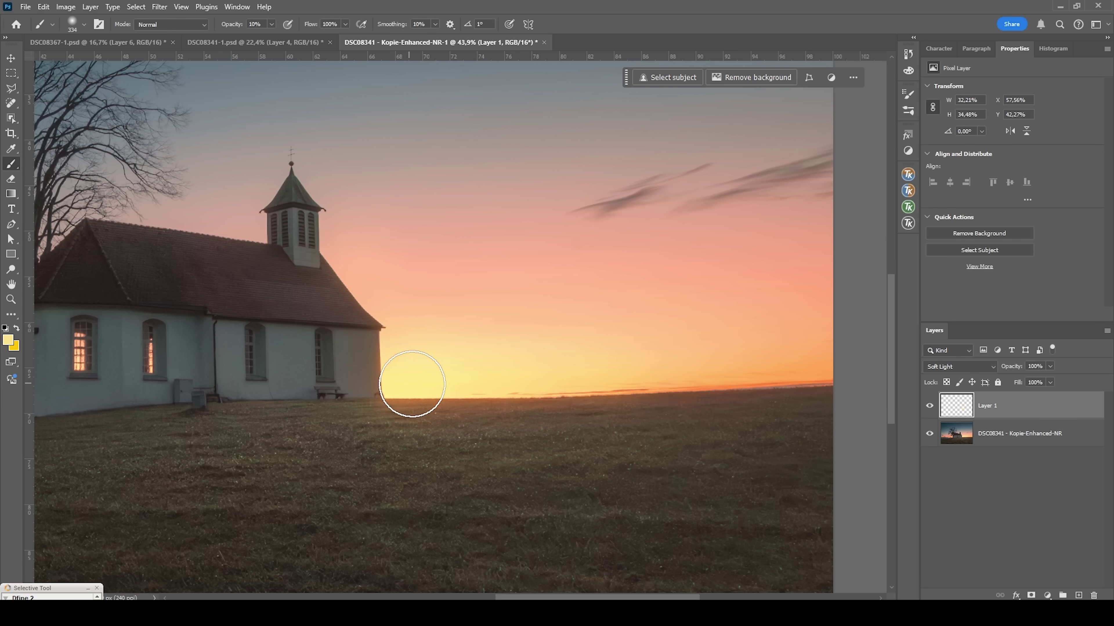
# Step: Extend the yellow glow along the horizon beside the chapel with larger soft brush strokes
pyautogui.scroll(-2, 412, 378)
pyautogui.moveTo(623, 376); pyautogui.dragTo(674, 376)
pyautogui.press(']')
pyautogui.press(']')
pyautogui.press(']')
pyautogui.moveTo(421, 363); pyautogui.dragTo(466, 379)
pyautogui.hscroll(-5, 466, 379)
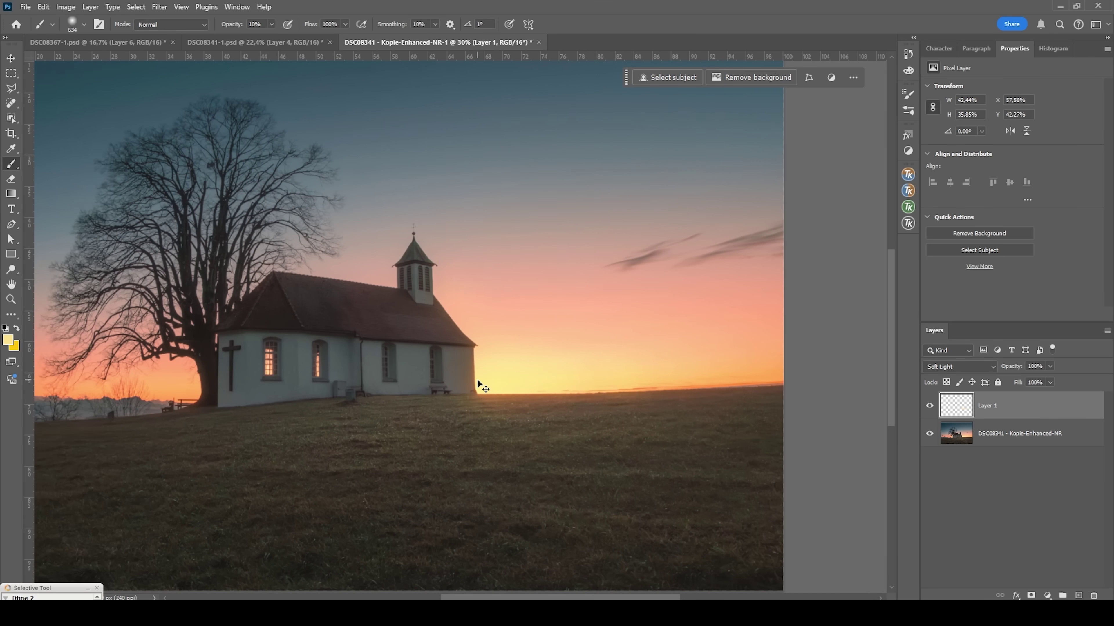
# Step: Sample the orange sky beside the tree trunk and paint a glow along the horizon on the tree's side
pyautogui.scroll(3, 270, 413)
pyautogui.keyDown('alt'); pyautogui.click(281, 371); pyautogui.keyUp('alt')
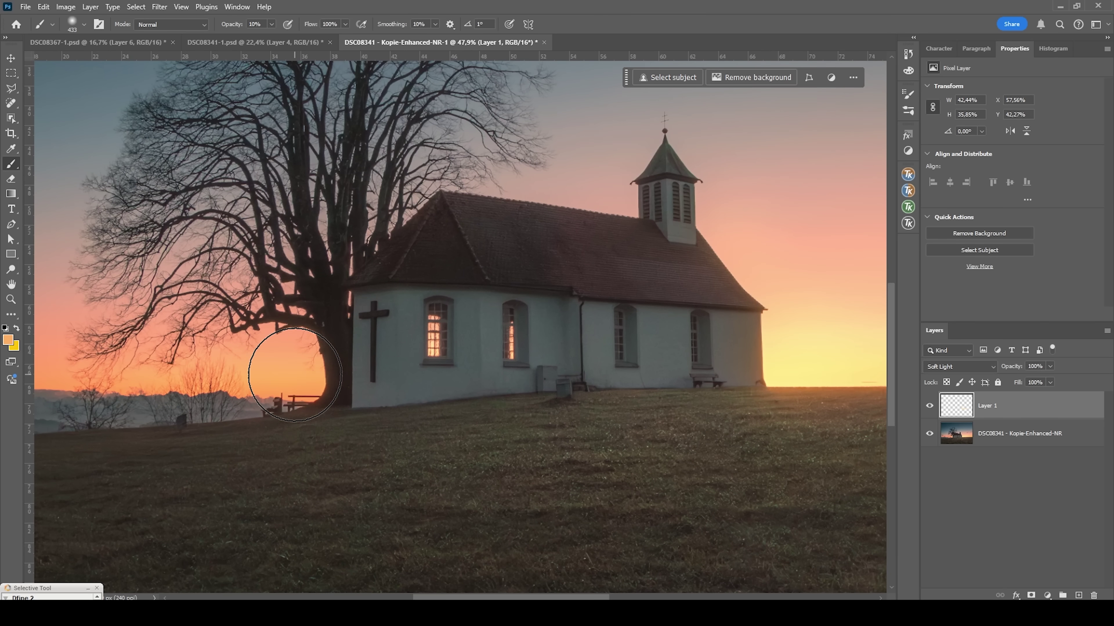
pyautogui.scroll(-2, 286, 368)
pyautogui.hscroll(-3, 223, 375)
pyautogui.moveTo(293, 372); pyautogui.dragTo(67, 361)
# Step: Brush a warm peach glow over the chapel's lit windows using a smaller brush
pyautogui.scroll(3, 374, 352)
pyautogui.moveTo(374, 352); pyautogui.dragTo(281, 335)
pyautogui.click(300, 332)
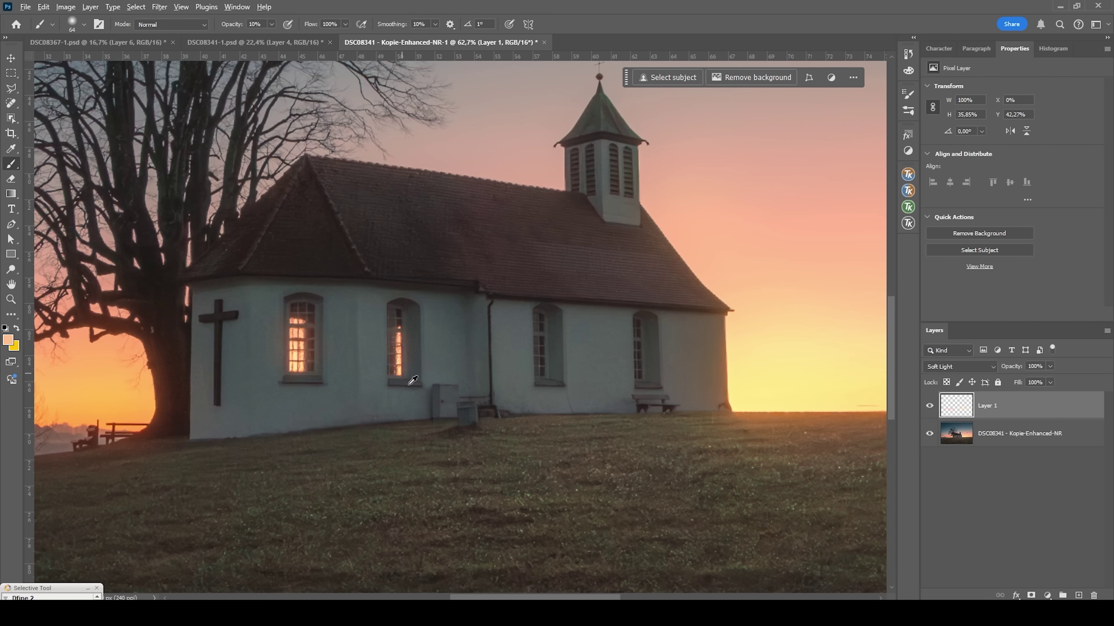
pyautogui.scroll(-3, 342, 394)
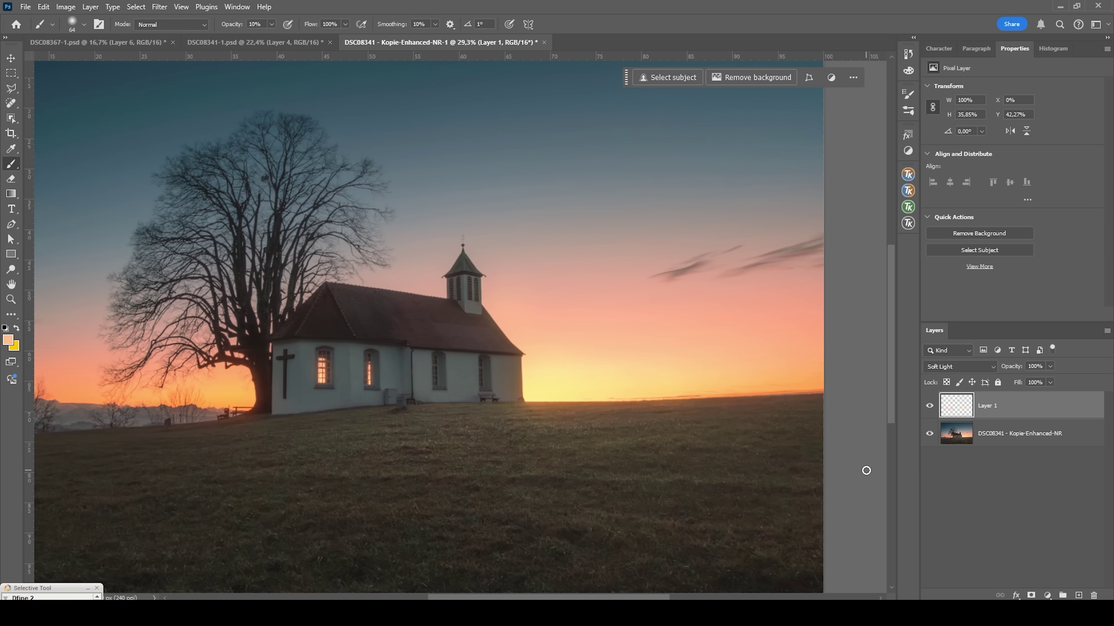
# Step: Add a second empty layer and set its blend mode to Hard Light
pyautogui.click(1079, 595)
pyautogui.click(956, 364)
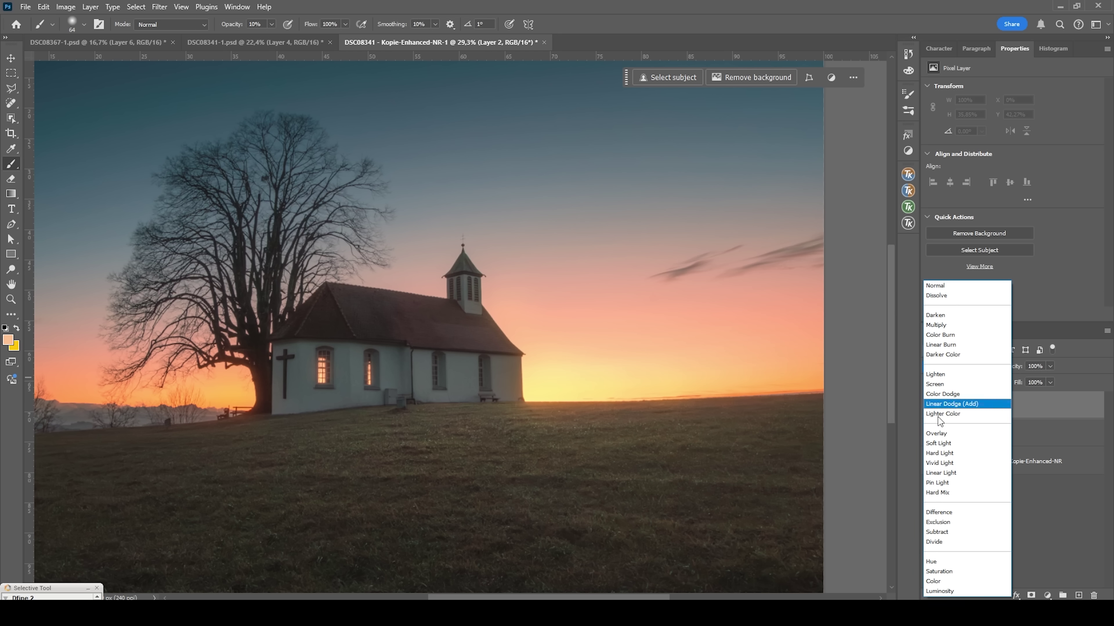
pyautogui.click(964, 452)
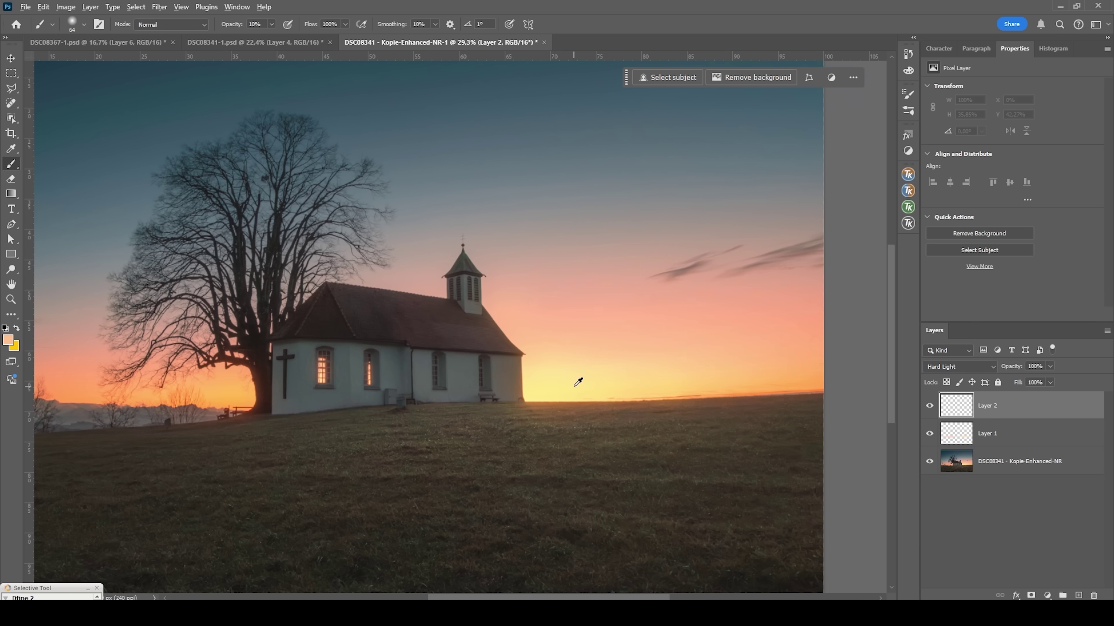
# Step: Sample the yellow beside the chapel's corner and paint a sun glow there and along the horizon on the Hard Light layer
pyautogui.scroll(2, 569, 378)
pyautogui.moveTo(503, 399); pyautogui.dragTo(554, 403)
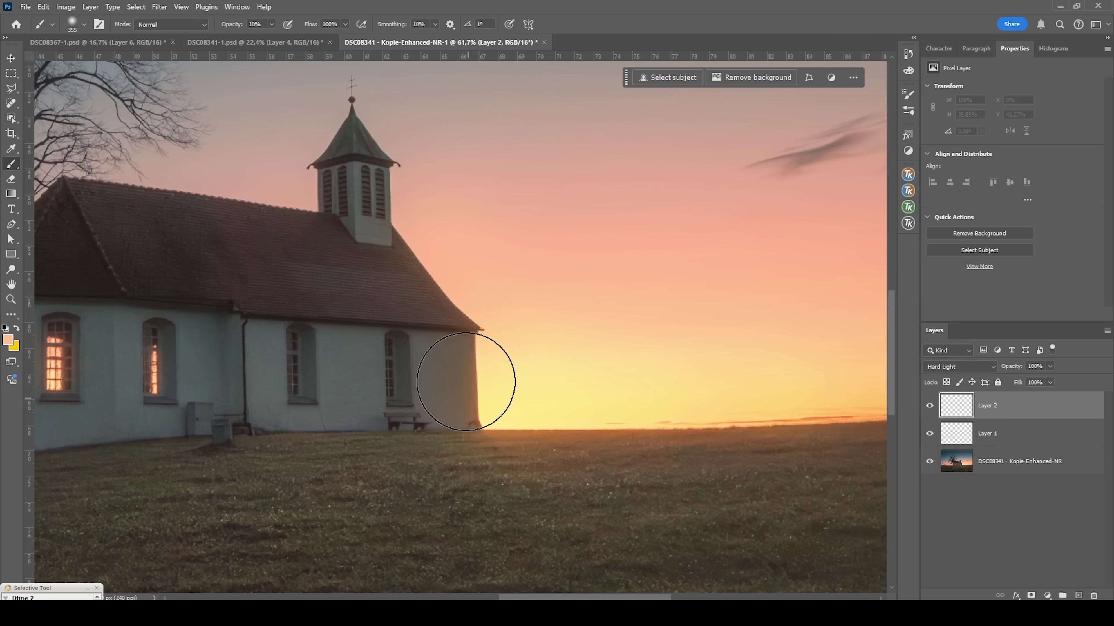
pyautogui.keyDown('alt'); pyautogui.click(497, 390); pyautogui.keyUp('alt')
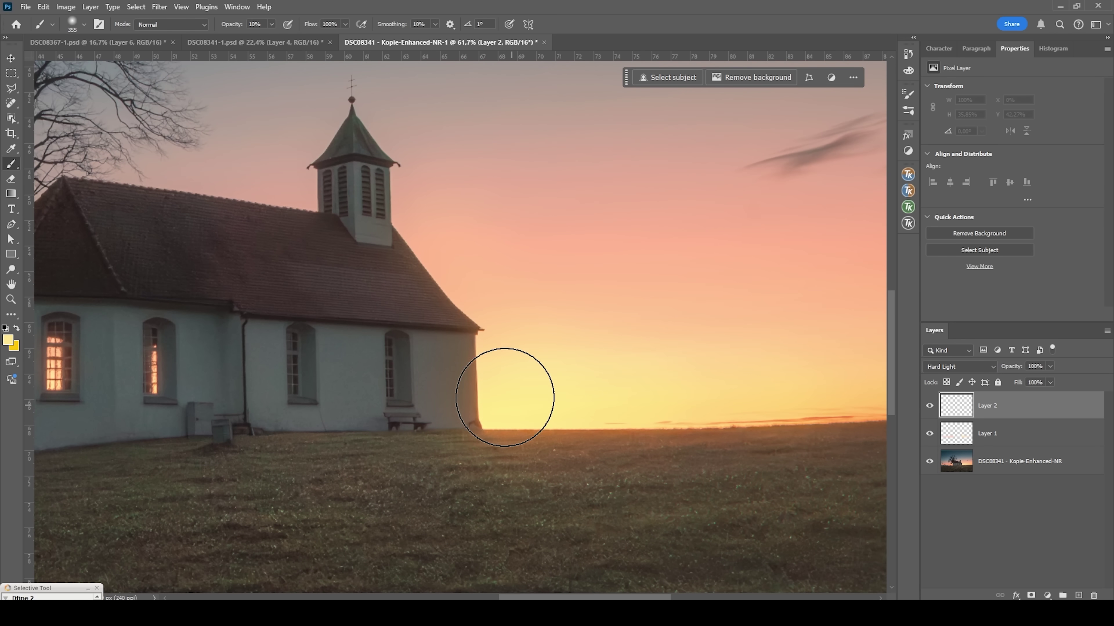
pyautogui.click(509, 398)
pyautogui.moveTo(509, 403); pyautogui.dragTo(487, 403)
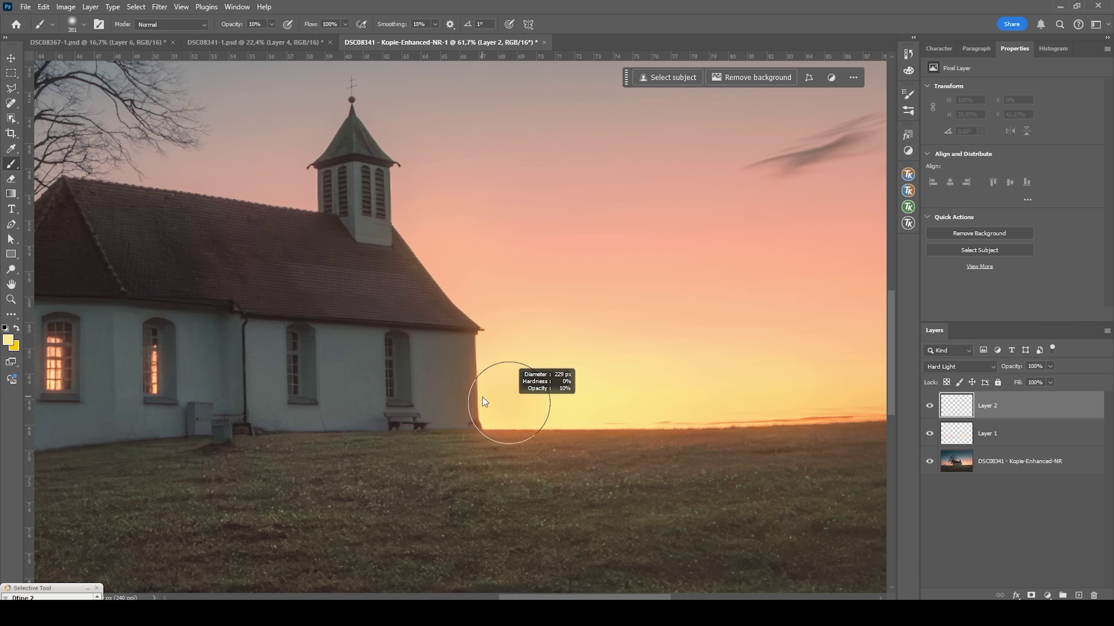
pyautogui.click(489, 399)
pyautogui.scroll(-4, 494, 368)
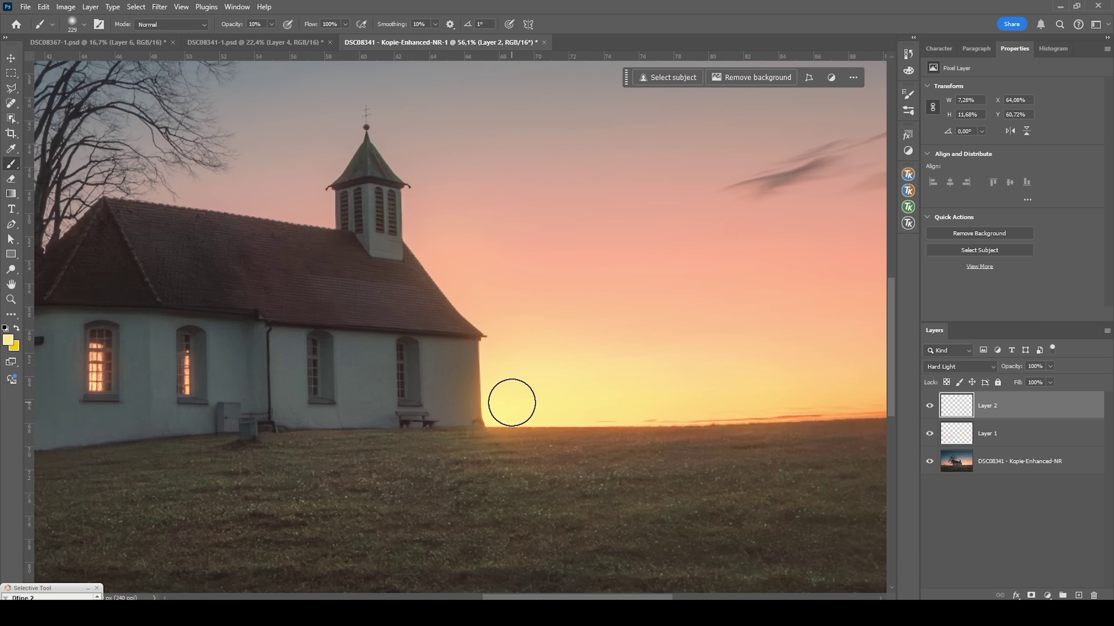
pyautogui.moveTo(522, 403)
pyautogui.mouseDown()
pyautogui.moveTo(559, 405)
pyautogui.moveTo(515, 397)
pyautogui.moveTo(536, 402)
pyautogui.moveTo(516, 365)
pyautogui.moveTo(530, 393)
pyautogui.moveTo(576, 391)
pyautogui.mouseUp()
pyautogui.scroll(-1, 514, 398)
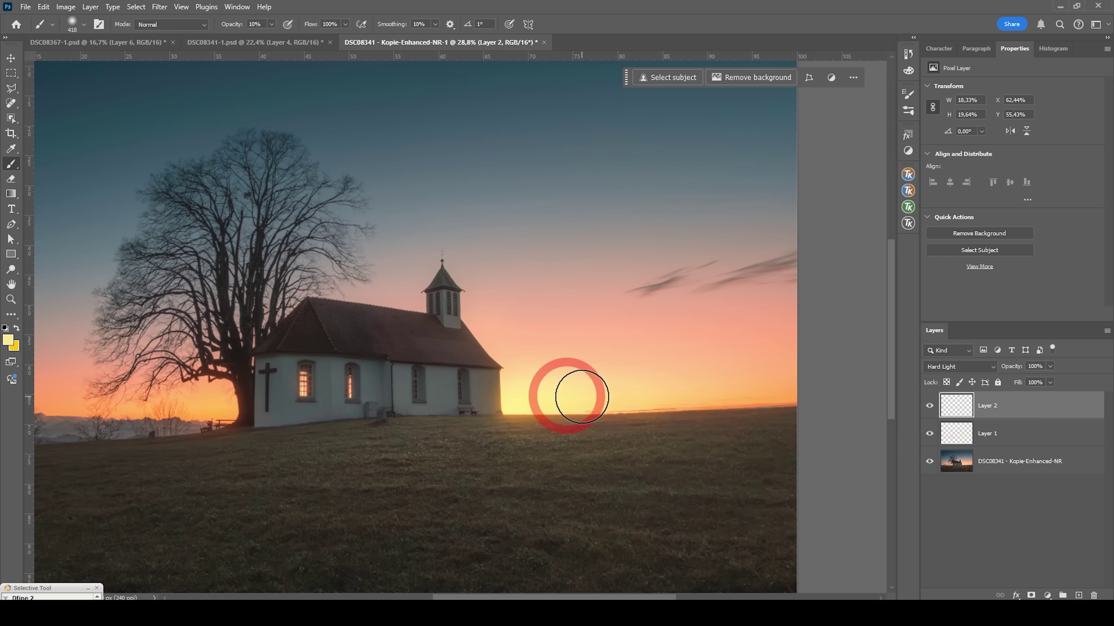
pyautogui.moveTo(619, 398); pyautogui.dragTo(716, 400)
pyautogui.scroll(-1, 559, 385)
# Step: Paint an orange glow at the base of the tree trunk and a peach glow on the chapel's lit windows
pyautogui.scroll(2, 367, 416)
pyautogui.click(367, 416)
pyautogui.click(362, 413)
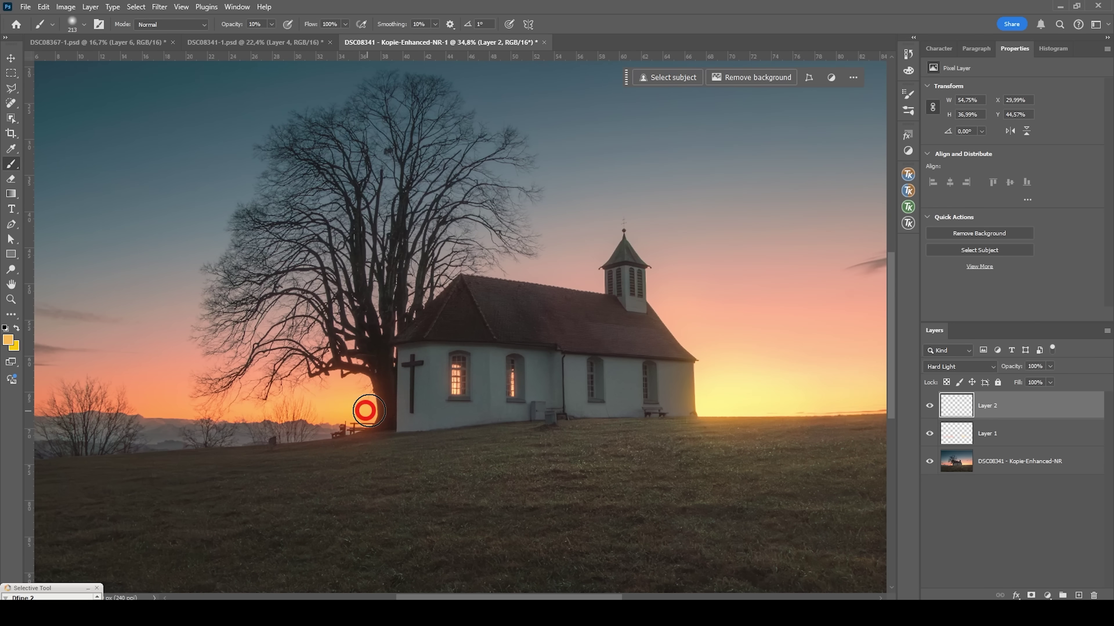
pyautogui.scroll(3, 458, 381)
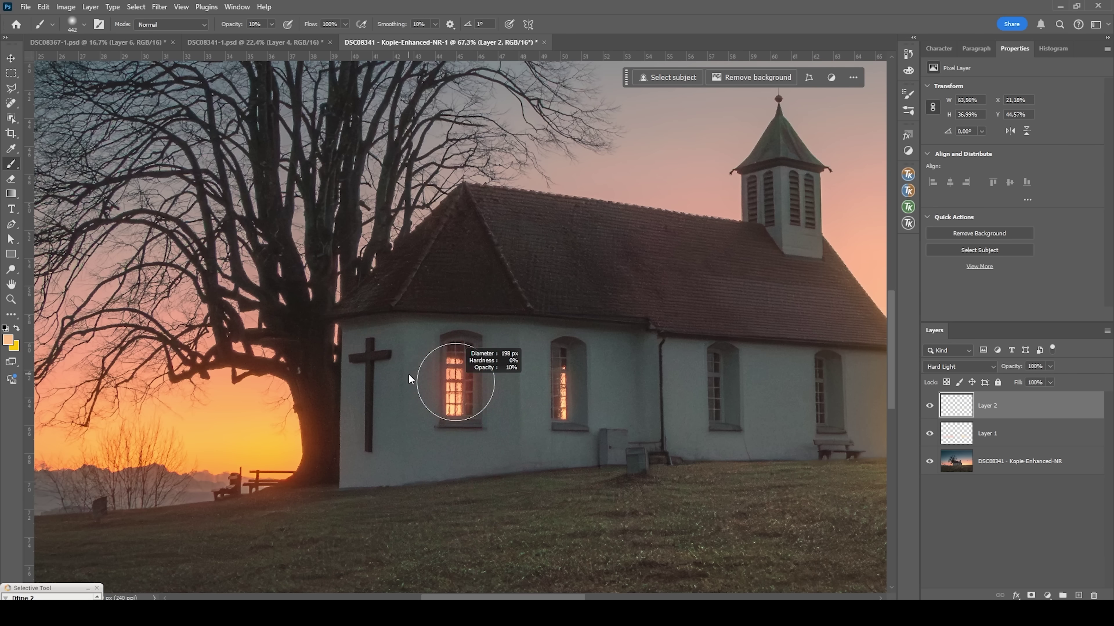
pyautogui.scroll(-2, 575, 408)
pyautogui.scroll(-3, 578, 421)
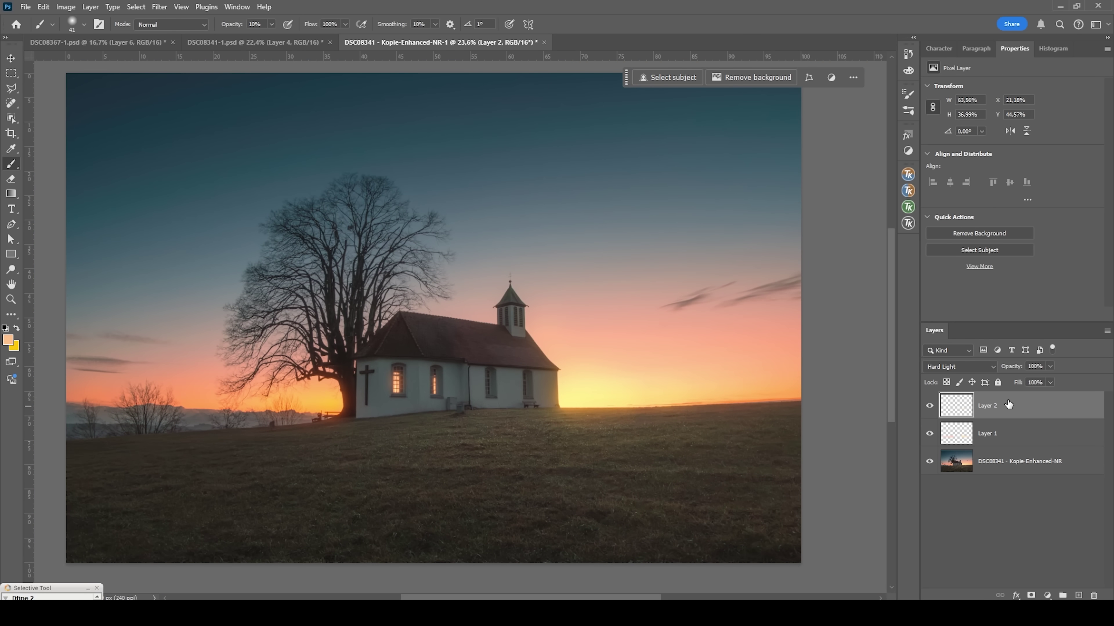
# Step: Stamp all visible layers into a new layer and open it in Nik Collection's Color Efex Pro 4
pyautogui.hotkey('ctrl', 'shift', 'alt', 'e')
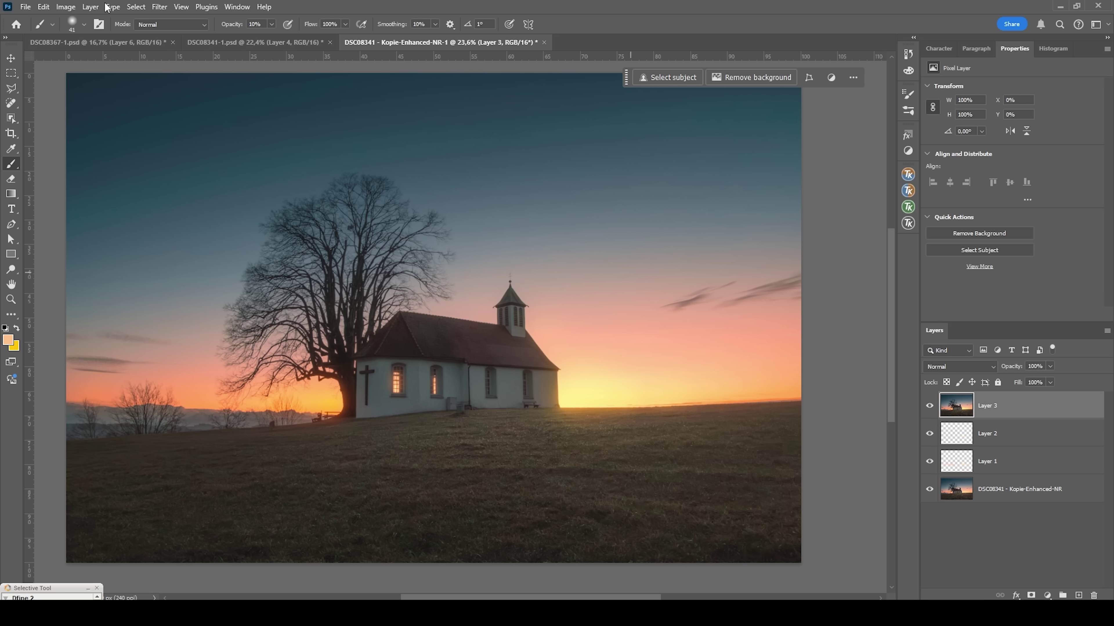
pyautogui.click(159, 6)
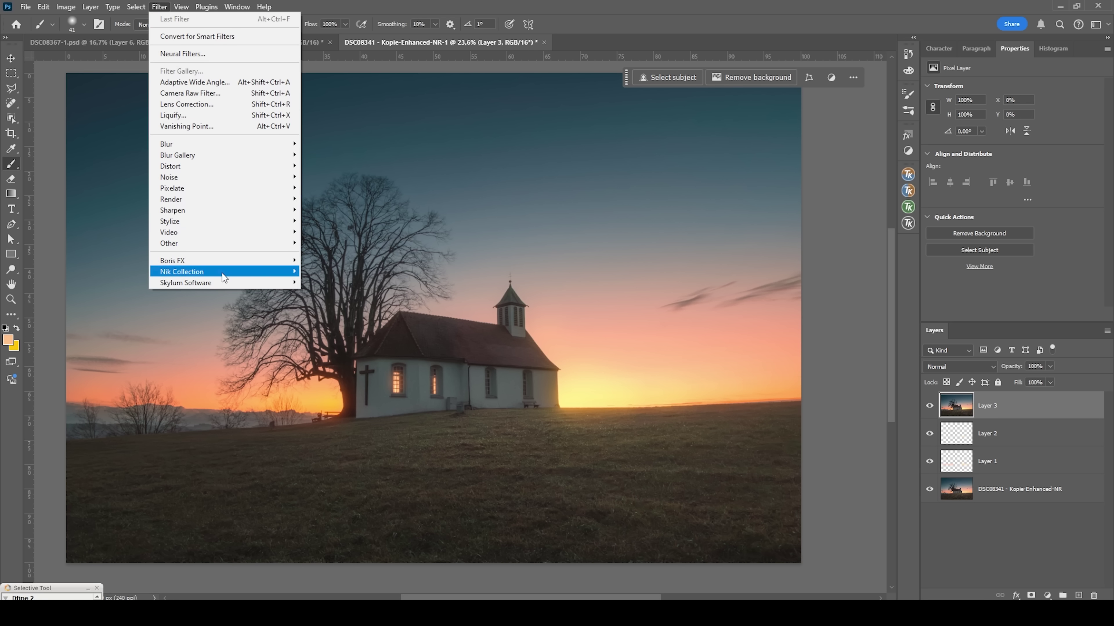
pyautogui.moveTo(222, 272)
pyautogui.click(358, 281)
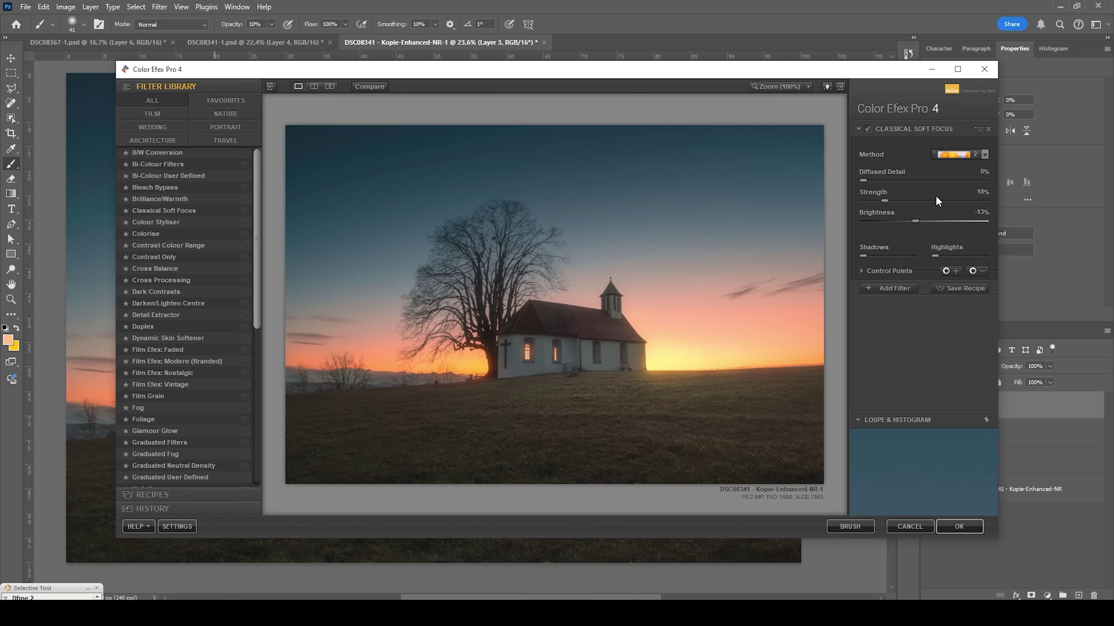
# Step: Set Classical Soft Focus to Soft Focus method 2 with 21% strength and -9% brightness
pyautogui.click(969, 157)
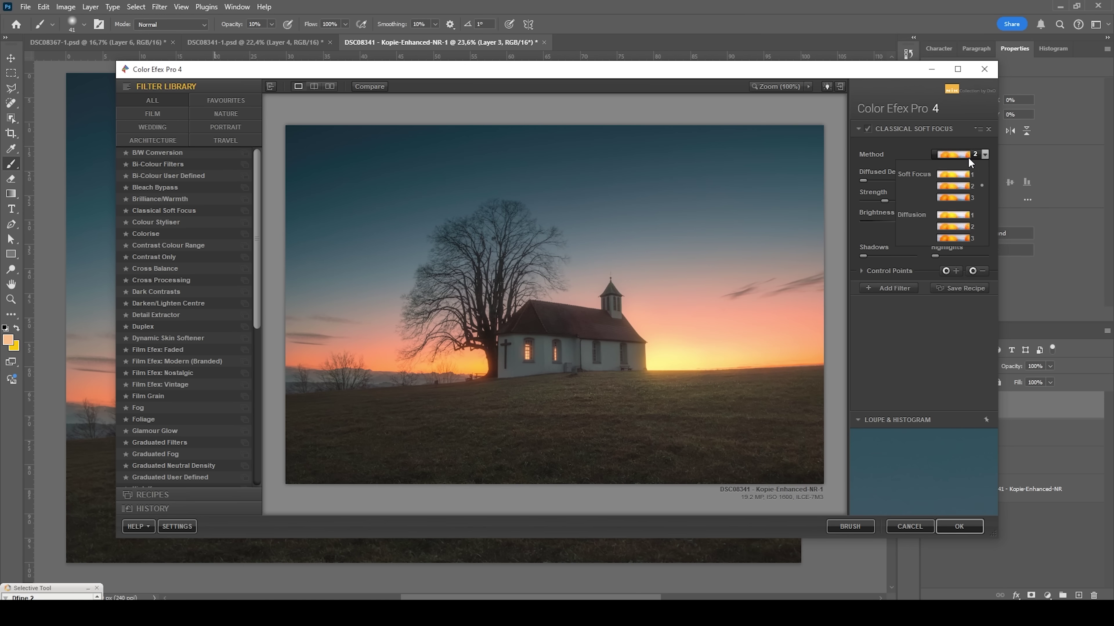
pyautogui.click(964, 186)
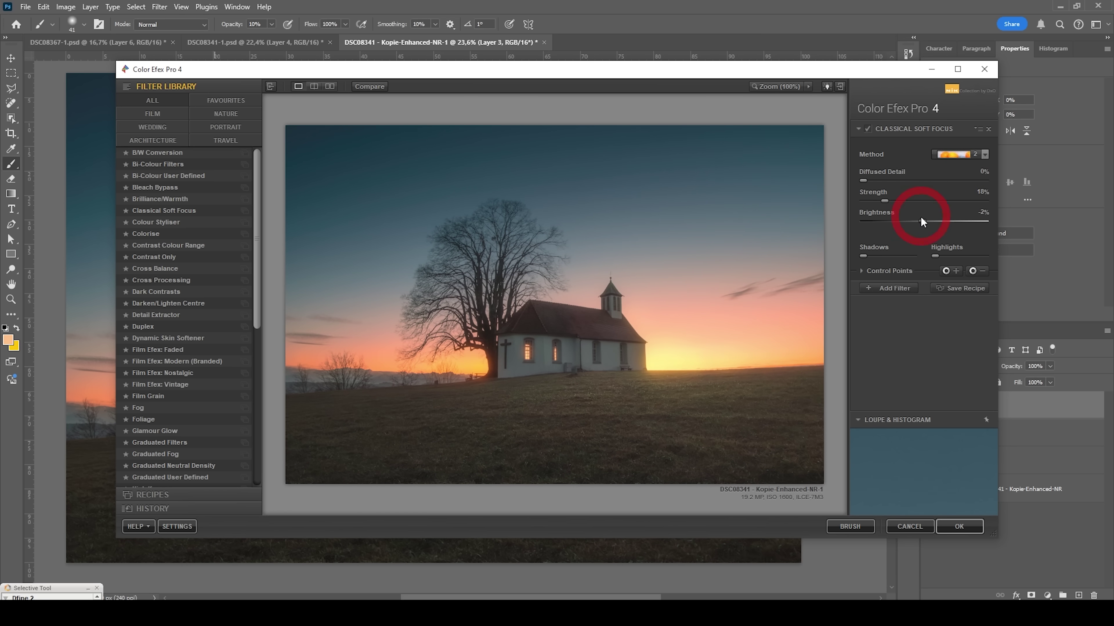
pyautogui.moveTo(886, 201); pyautogui.dragTo(888, 201)
# Step: Add a Brilliance/Warmth filter and raise its warmth slightly
pyautogui.click(880, 290)
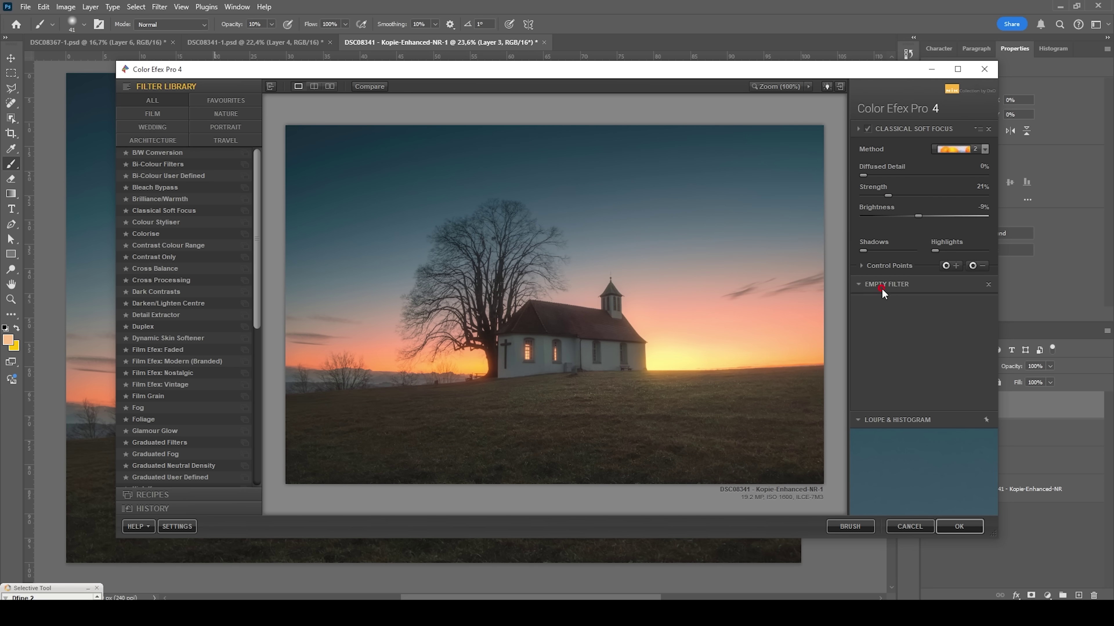
pyautogui.click(178, 203)
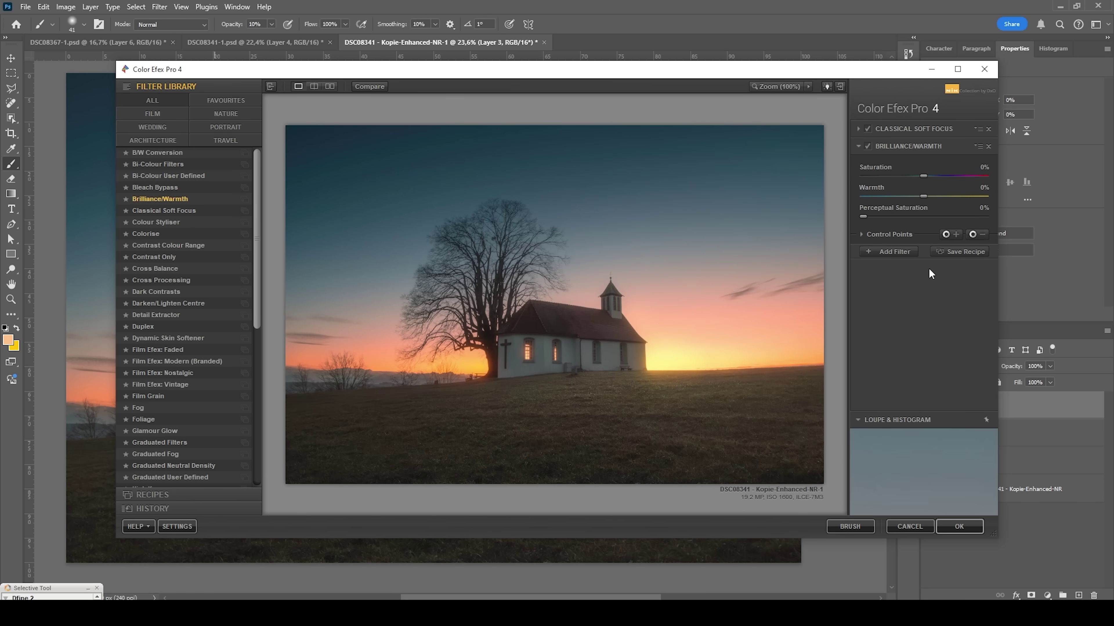
pyautogui.moveTo(917, 196); pyautogui.dragTo(925, 196)
pyautogui.moveTo(939, 196); pyautogui.dragTo(936, 196)
# Step: Add a Polarisation filter at 13% strength and apply the whole filter stack to the photo
pyautogui.click(890, 251)
pyautogui.click(258, 410)
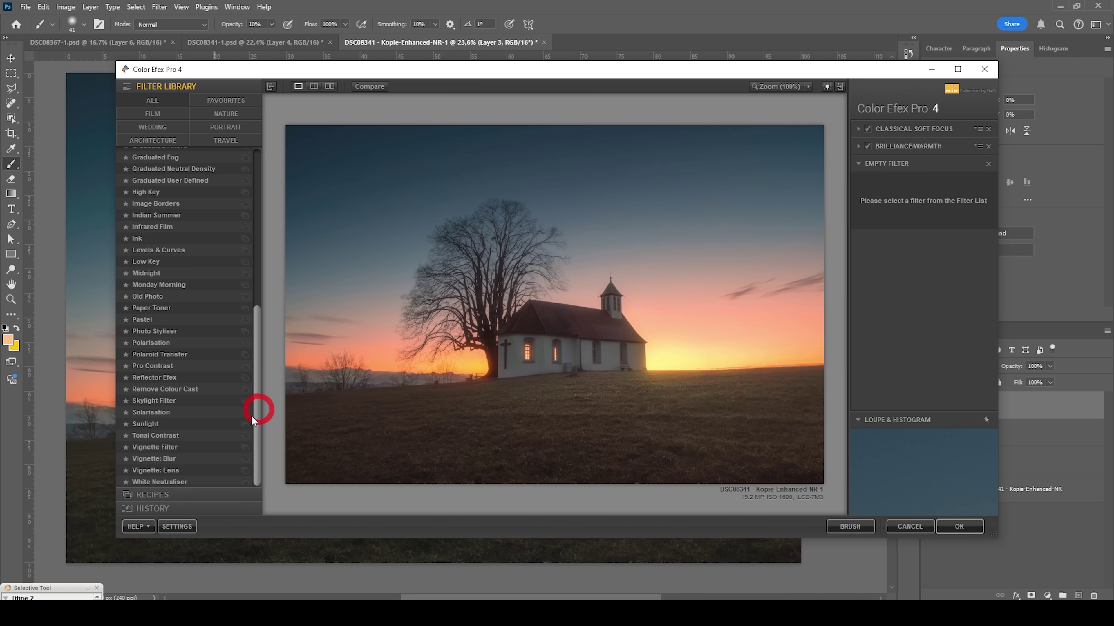
pyautogui.click(163, 332)
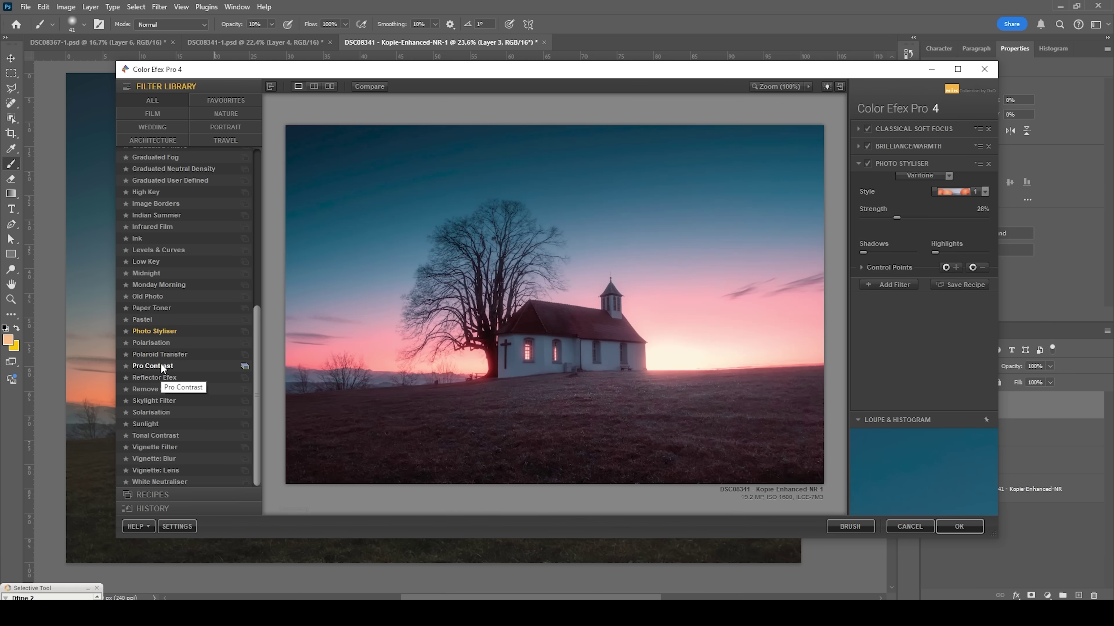
pyautogui.click(167, 343)
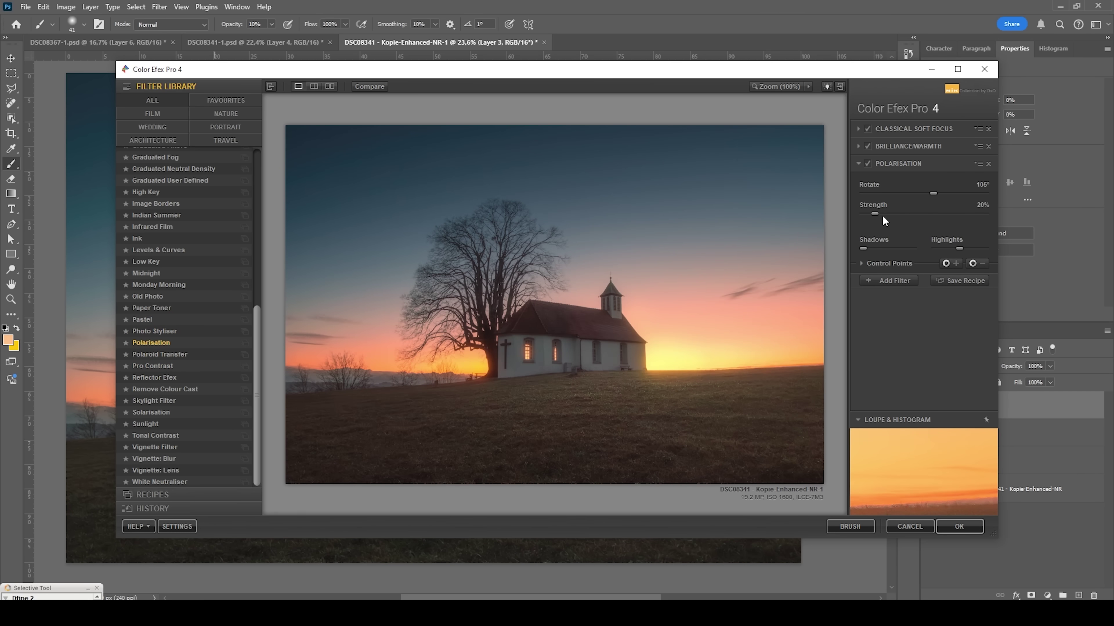
pyautogui.moveTo(873, 213)
pyautogui.mouseDown()
pyautogui.moveTo(896, 211)
pyautogui.moveTo(868, 214)
pyautogui.mouseUp()
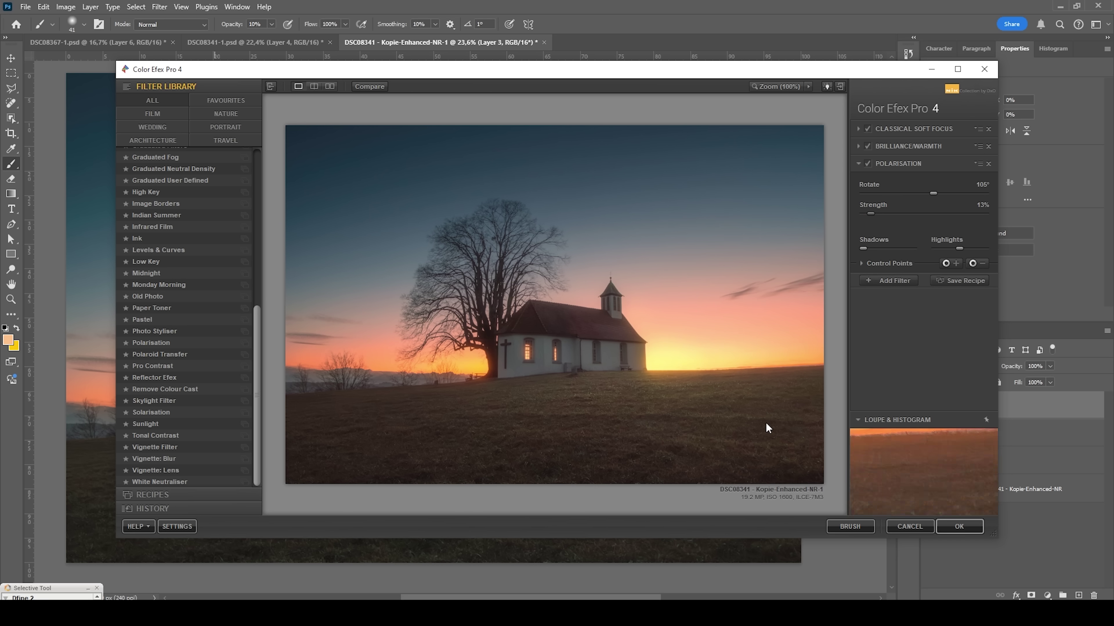
pyautogui.click(959, 526)
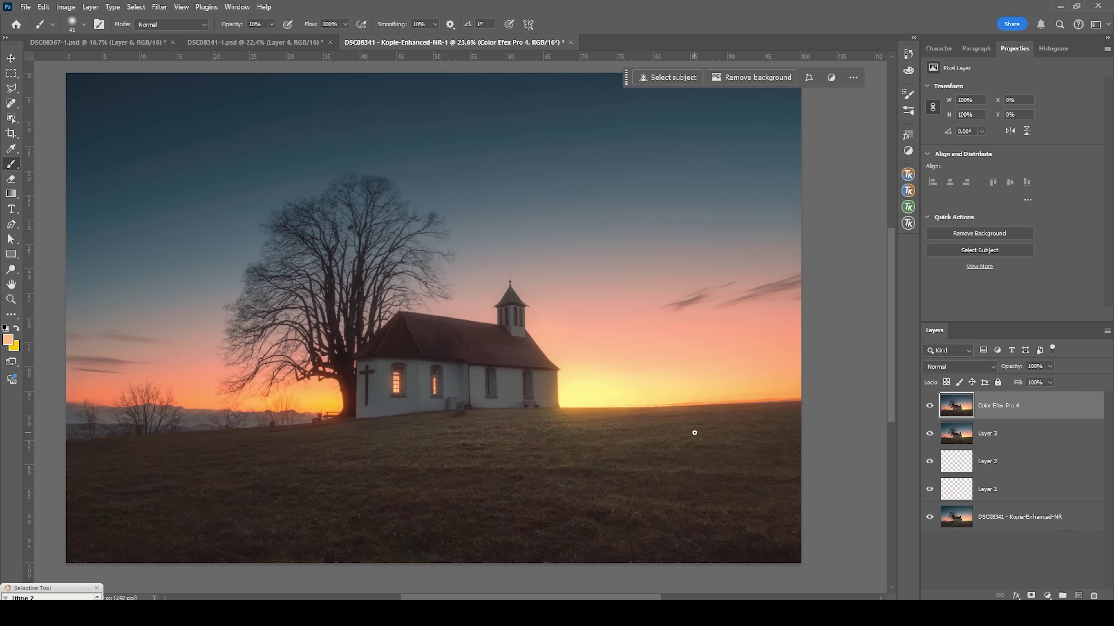
# Step: Add a Warming Filter (85) photo filter at 25% density and a Brightness/Contrast adjustment with brightness 21
pyautogui.click(1046, 596)
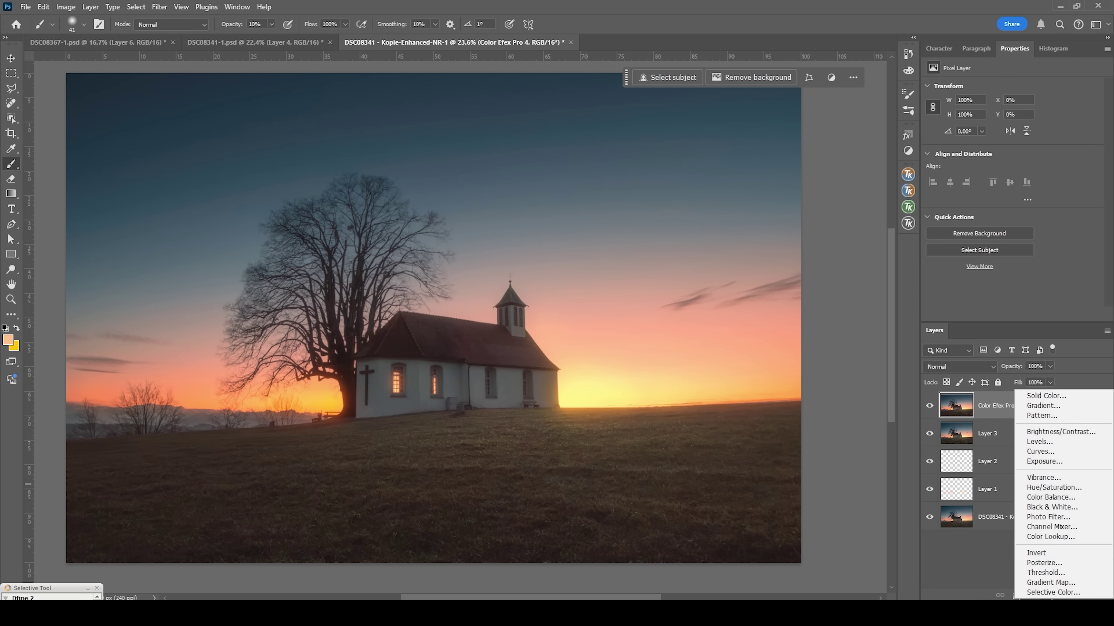
pyautogui.click(1043, 517)
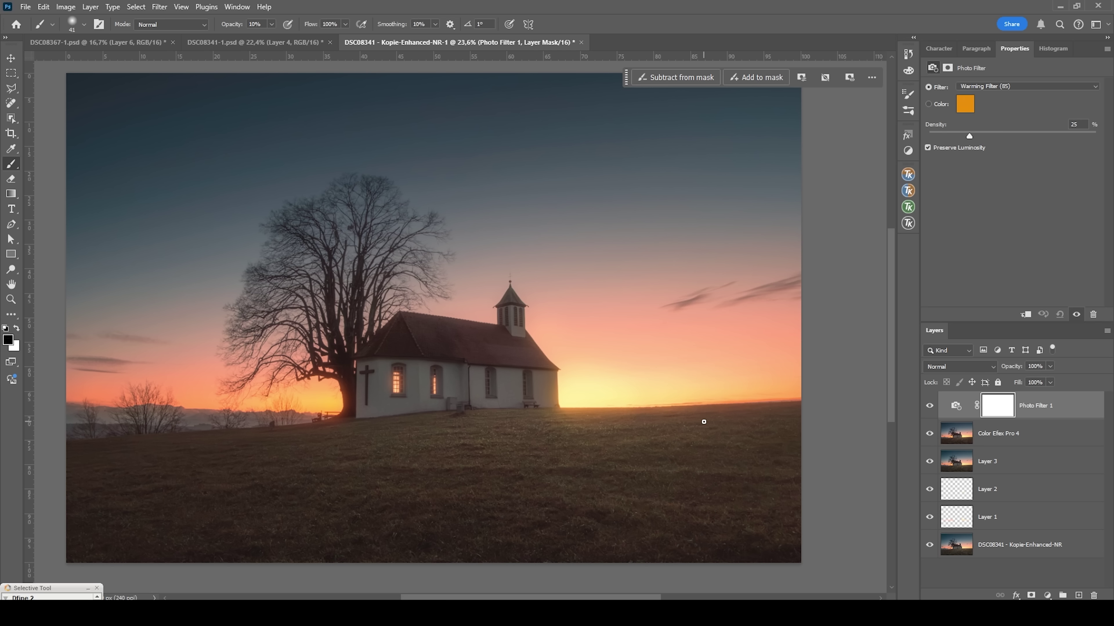
pyautogui.click(1047, 596)
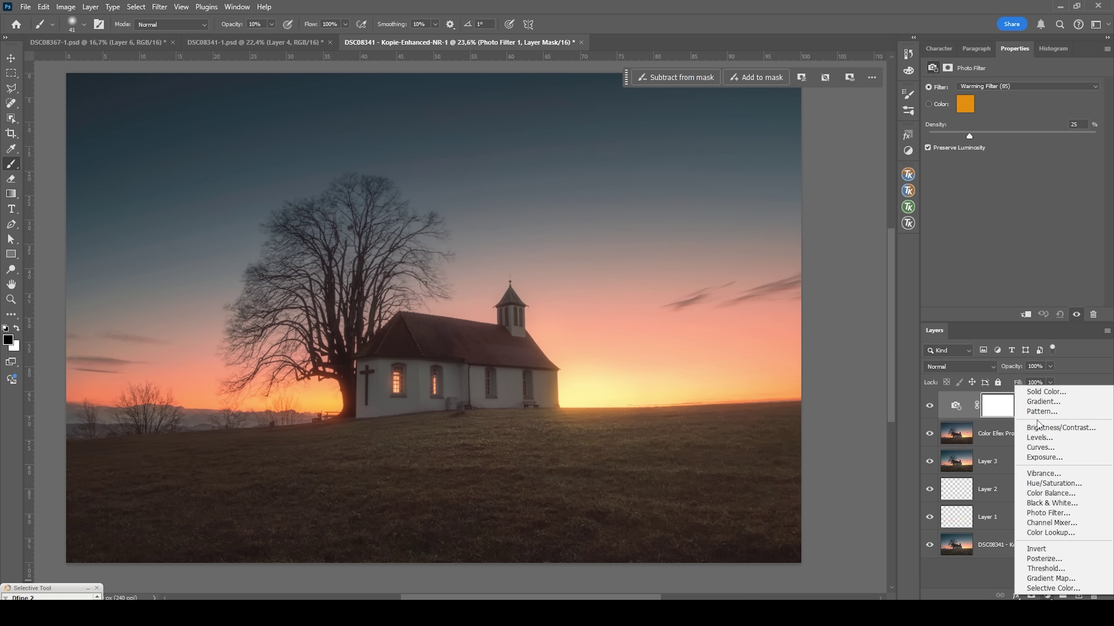
pyautogui.click(1041, 429)
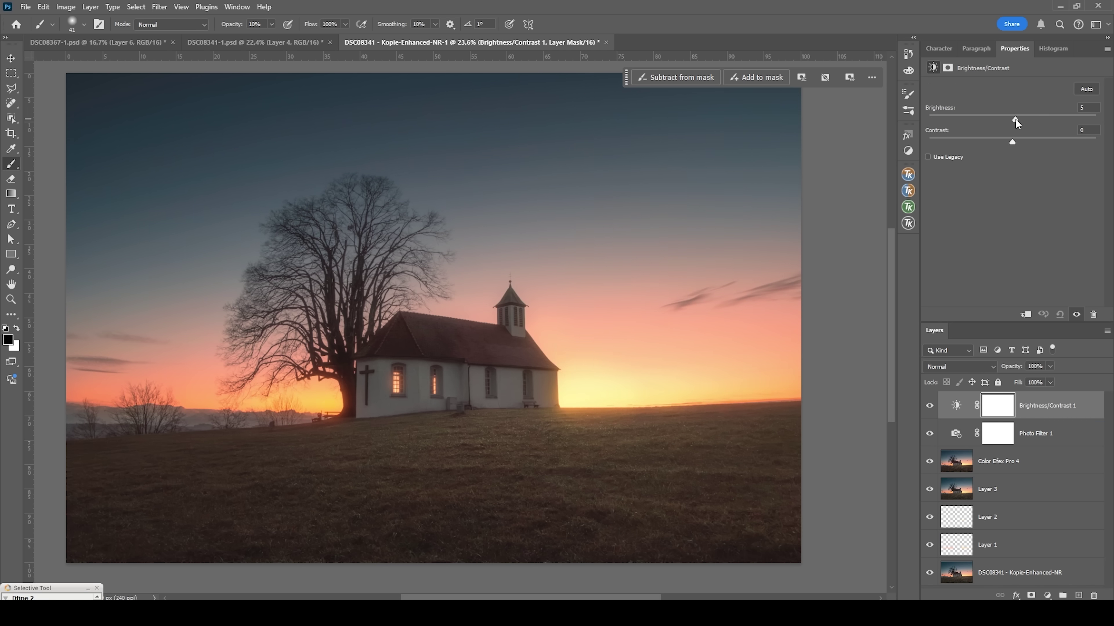
pyautogui.moveTo(1017, 121); pyautogui.dragTo(1024, 119)
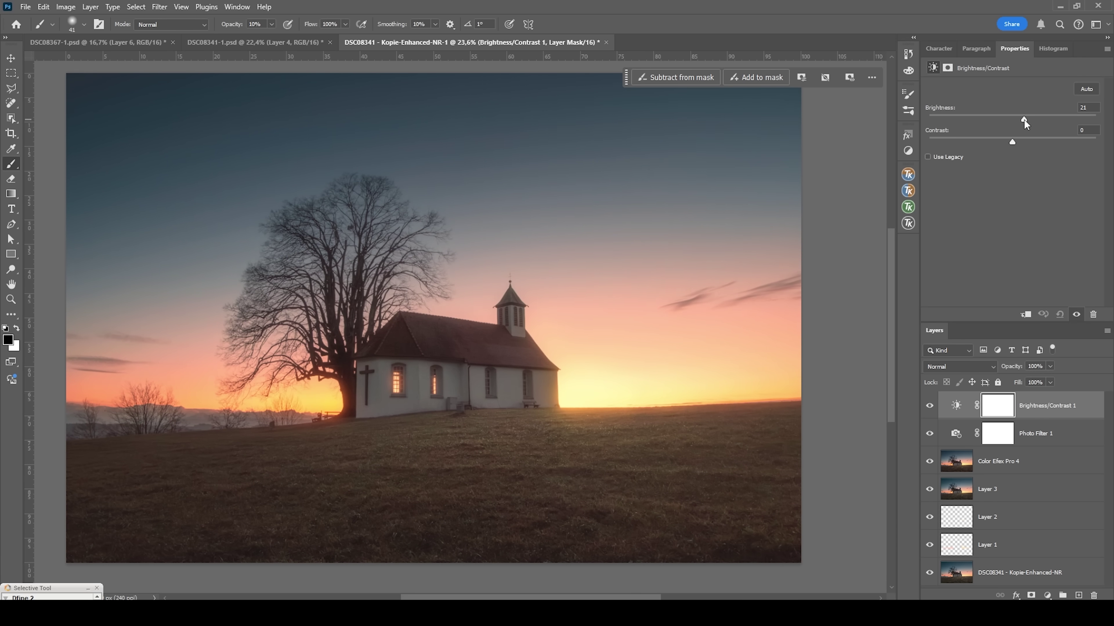
pyautogui.scroll(-2, 749, 270)
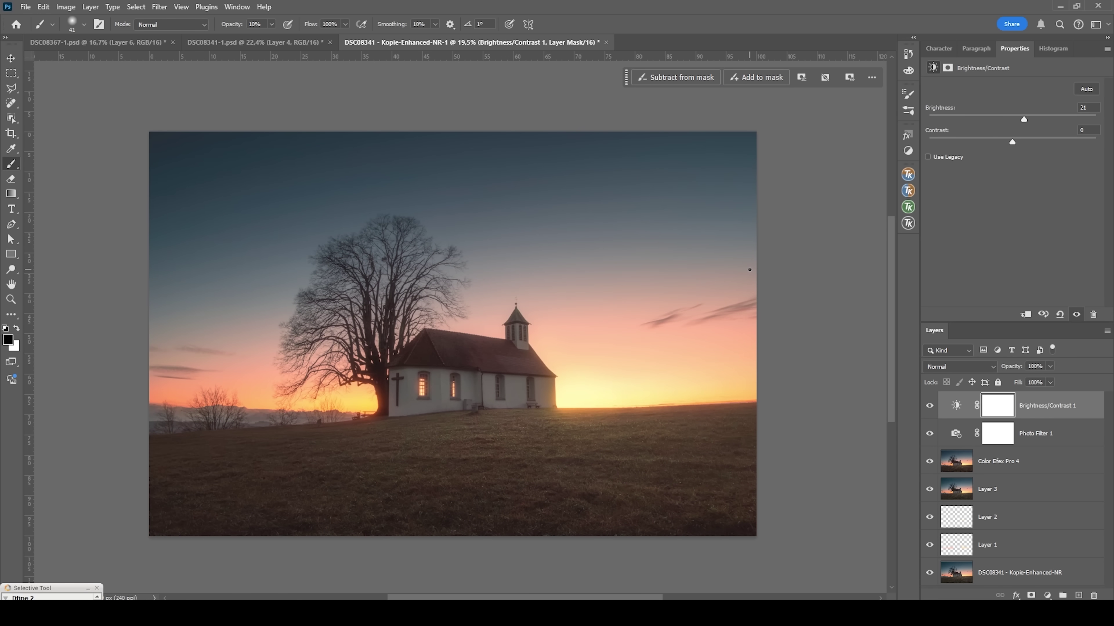